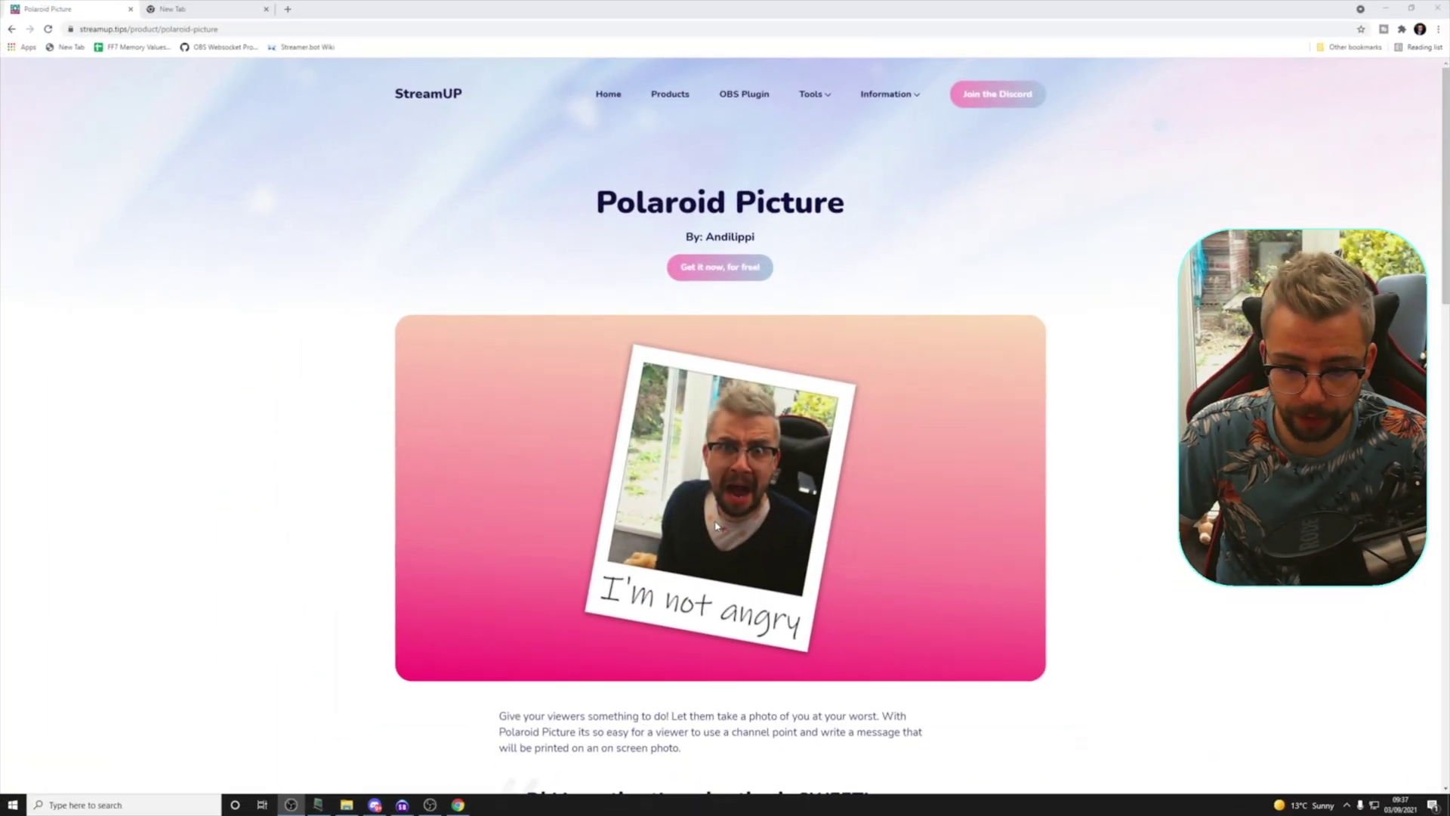
- Browse from the StreamUP home page to Our Products and scroll down to the Tools listings
scroll(716, 525, "down", 2)
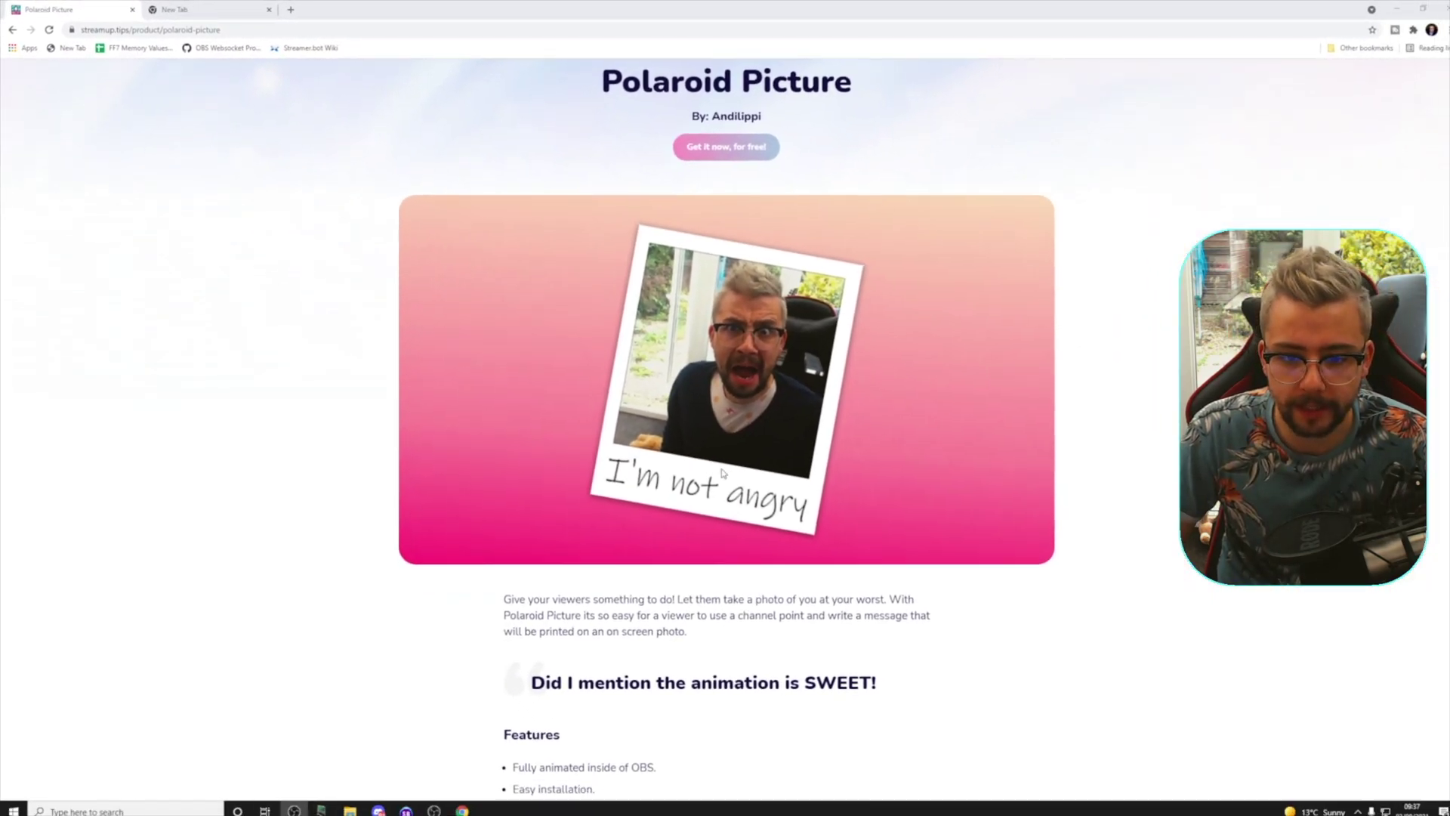
scroll(711, 467, "down", 6)
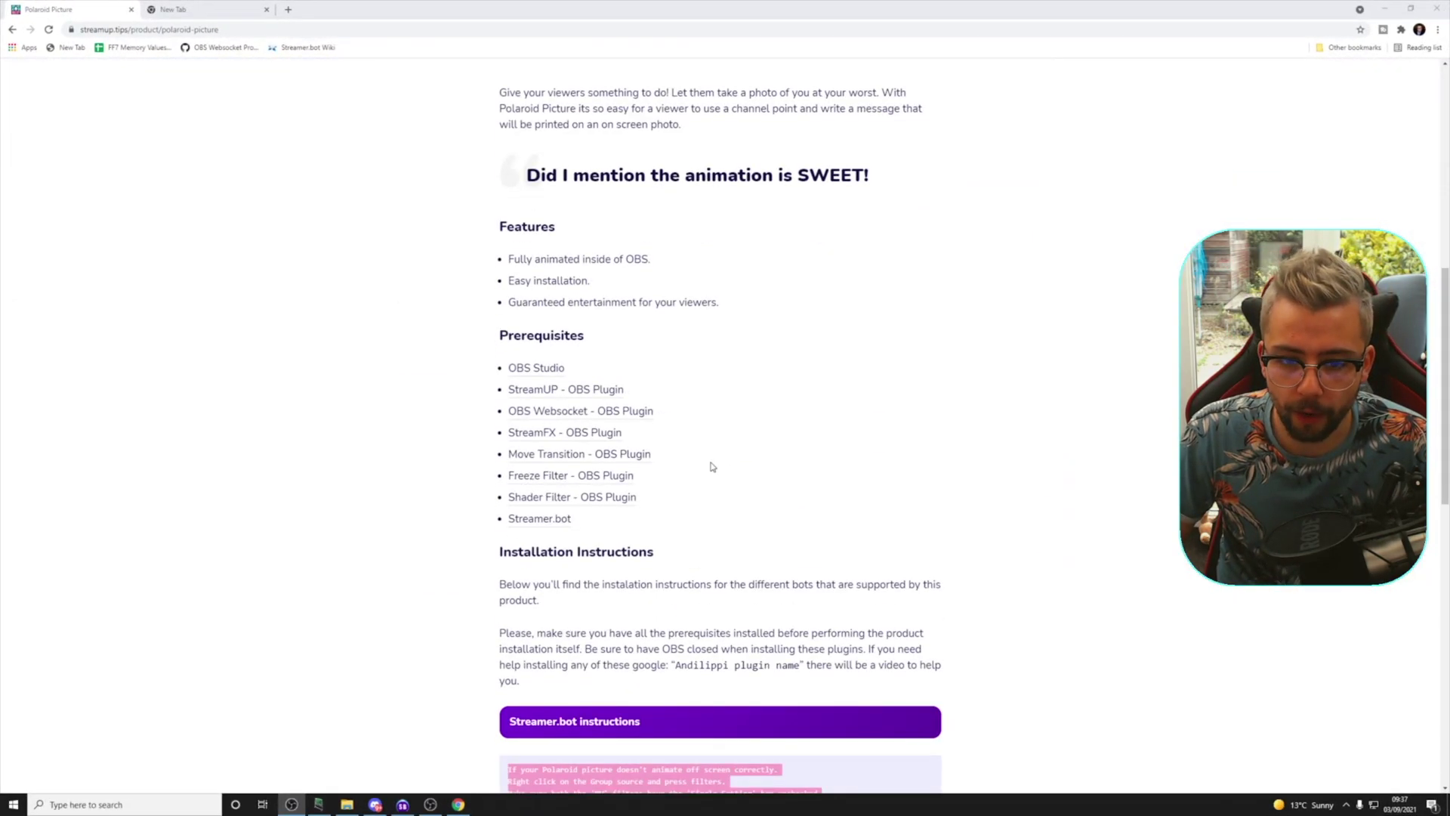
scroll(555, 528, "down", 8)
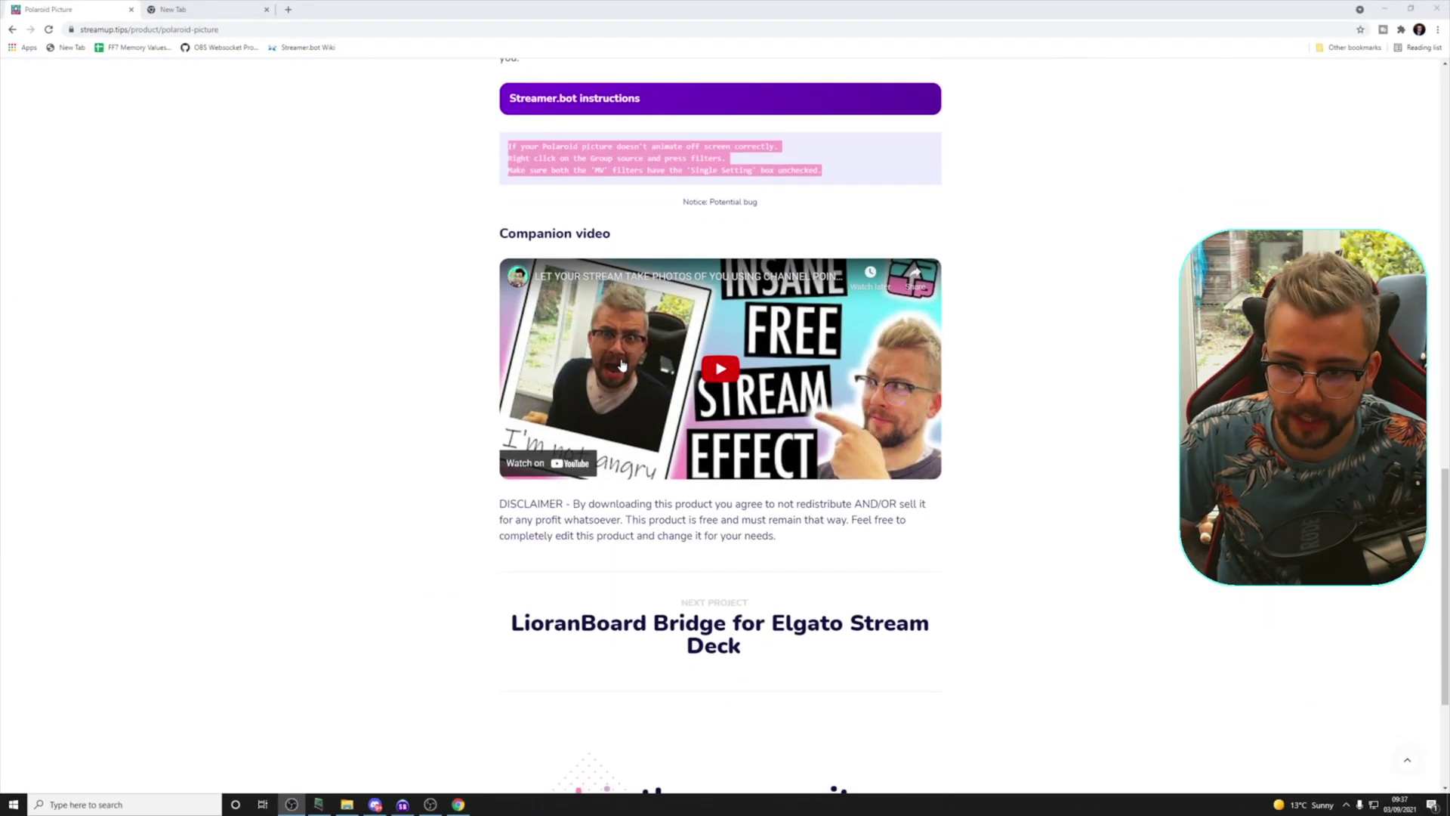
scroll(784, 383, "up", 15)
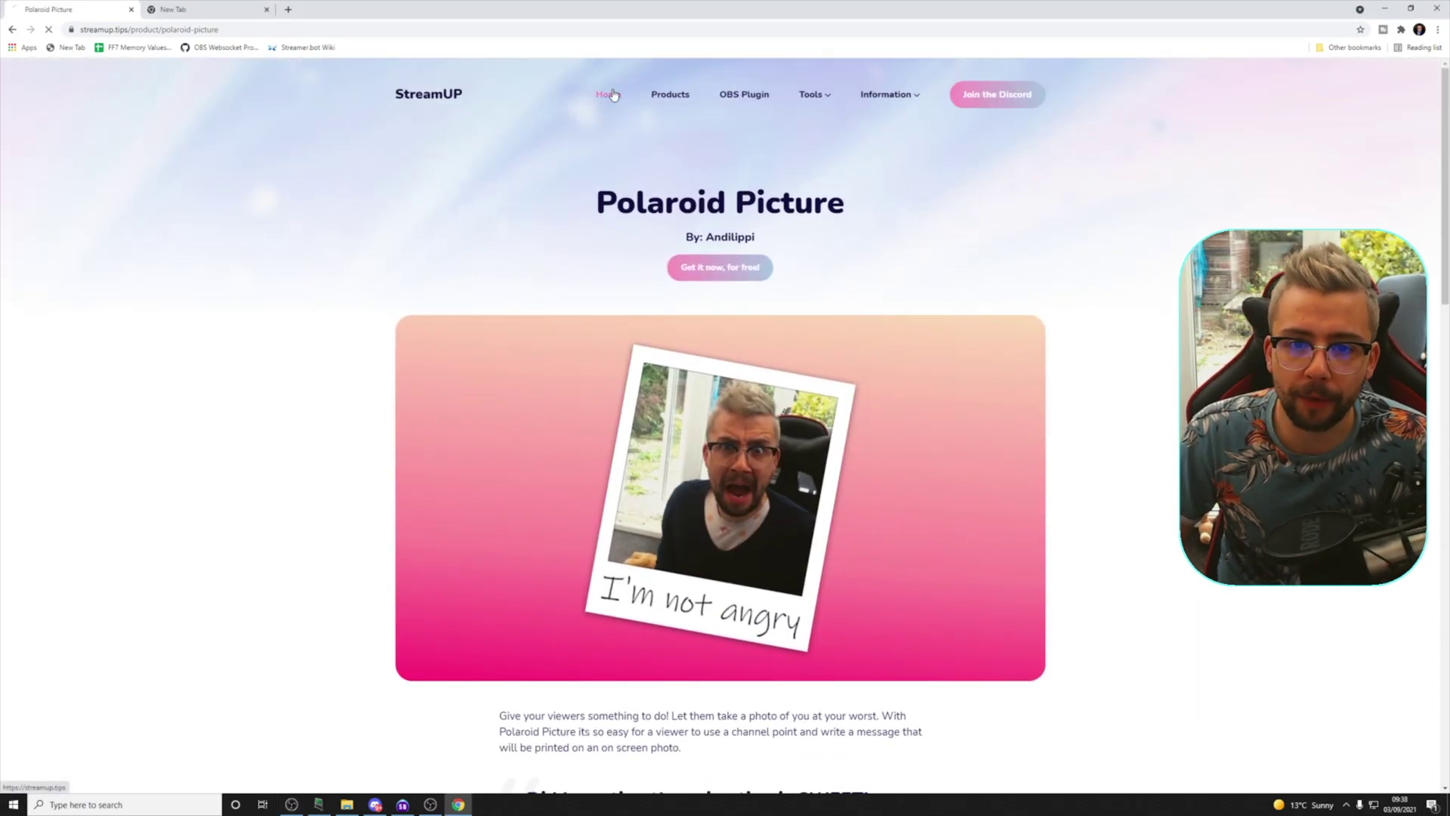
left_click(608, 96)
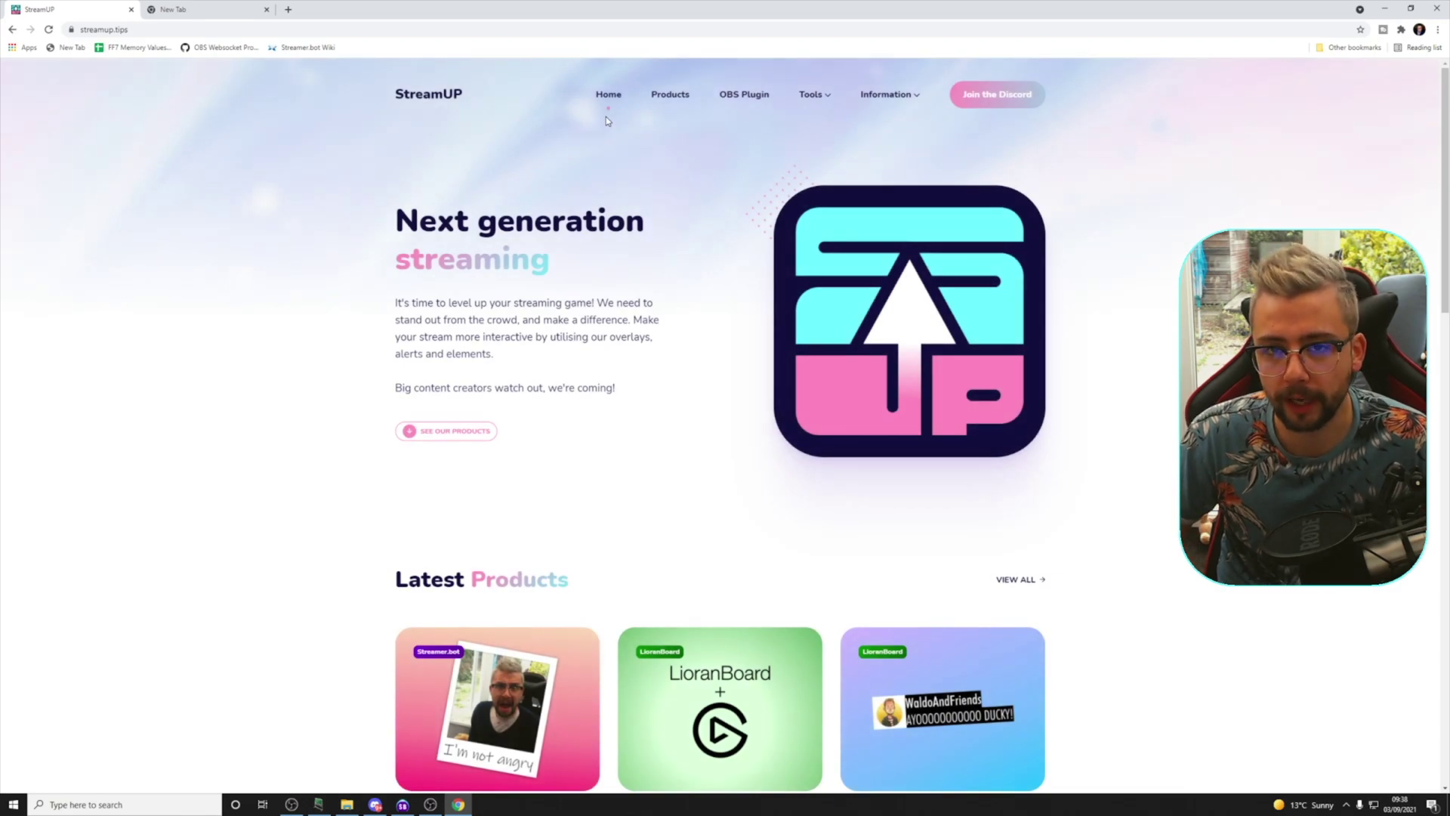
scroll(529, 302, "down", 4)
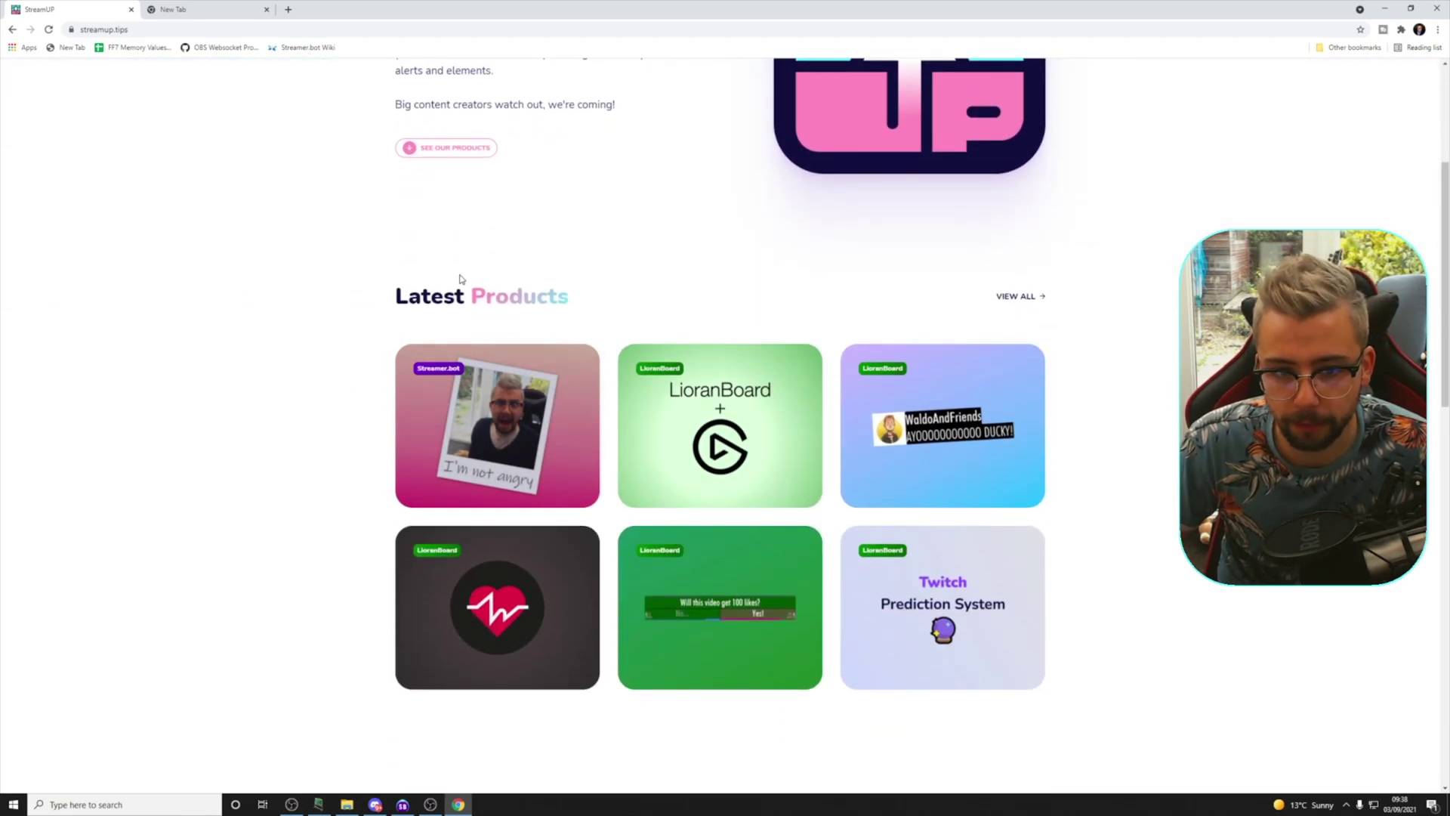
scroll(491, 302, "up", 4)
left_click(670, 94)
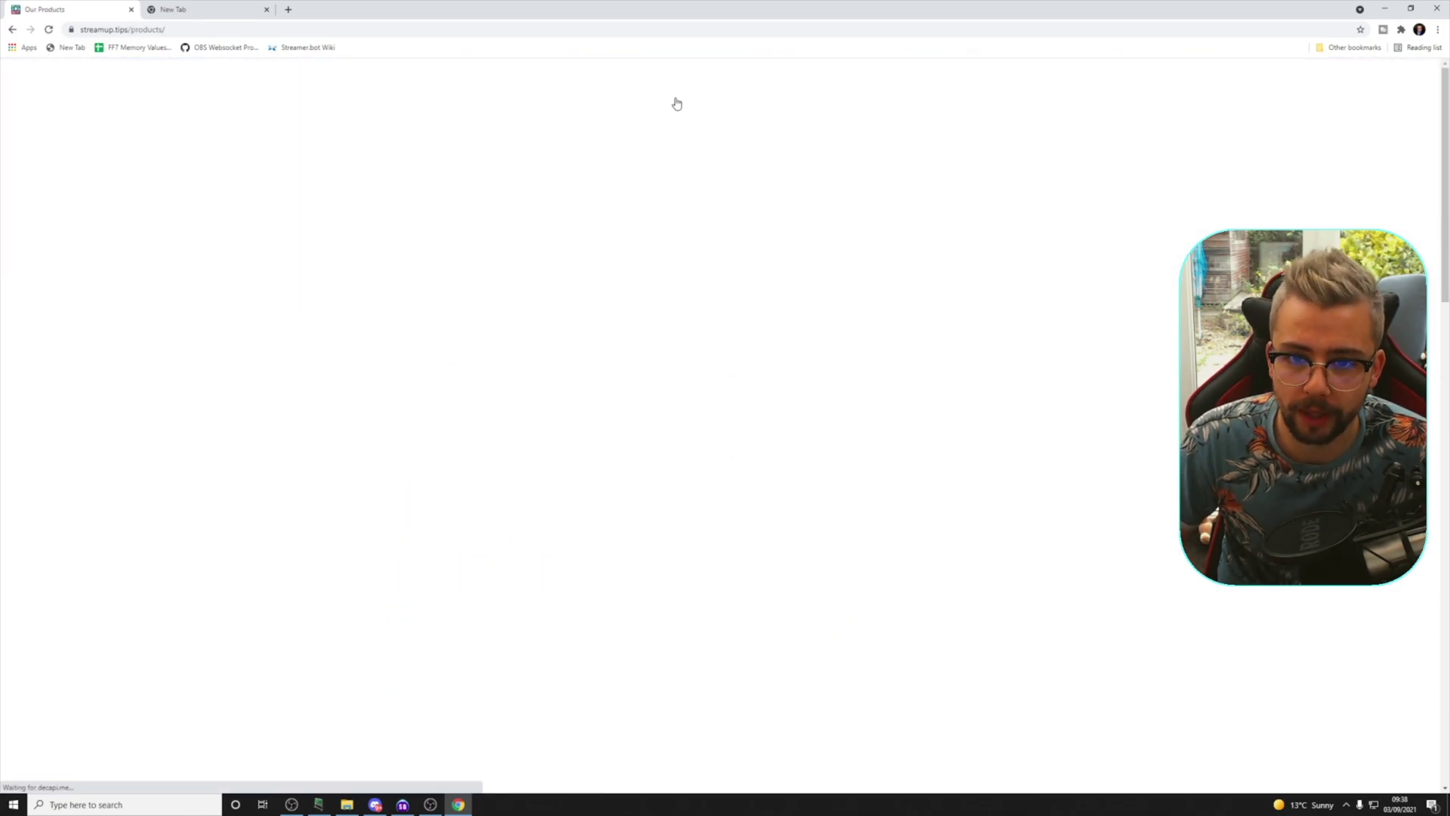
scroll(516, 438, "down", 9)
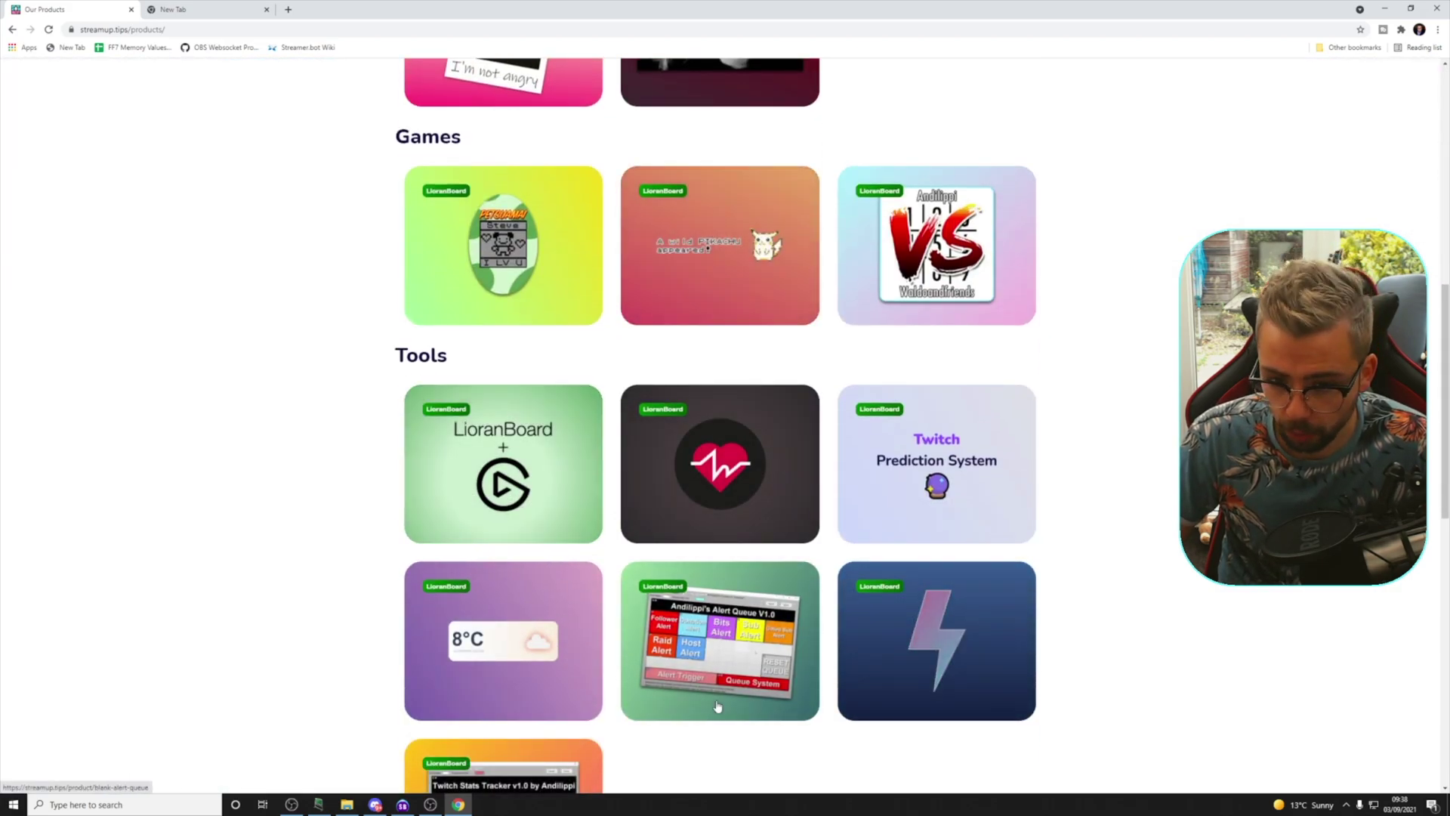
scroll(499, 430, "down", 2)
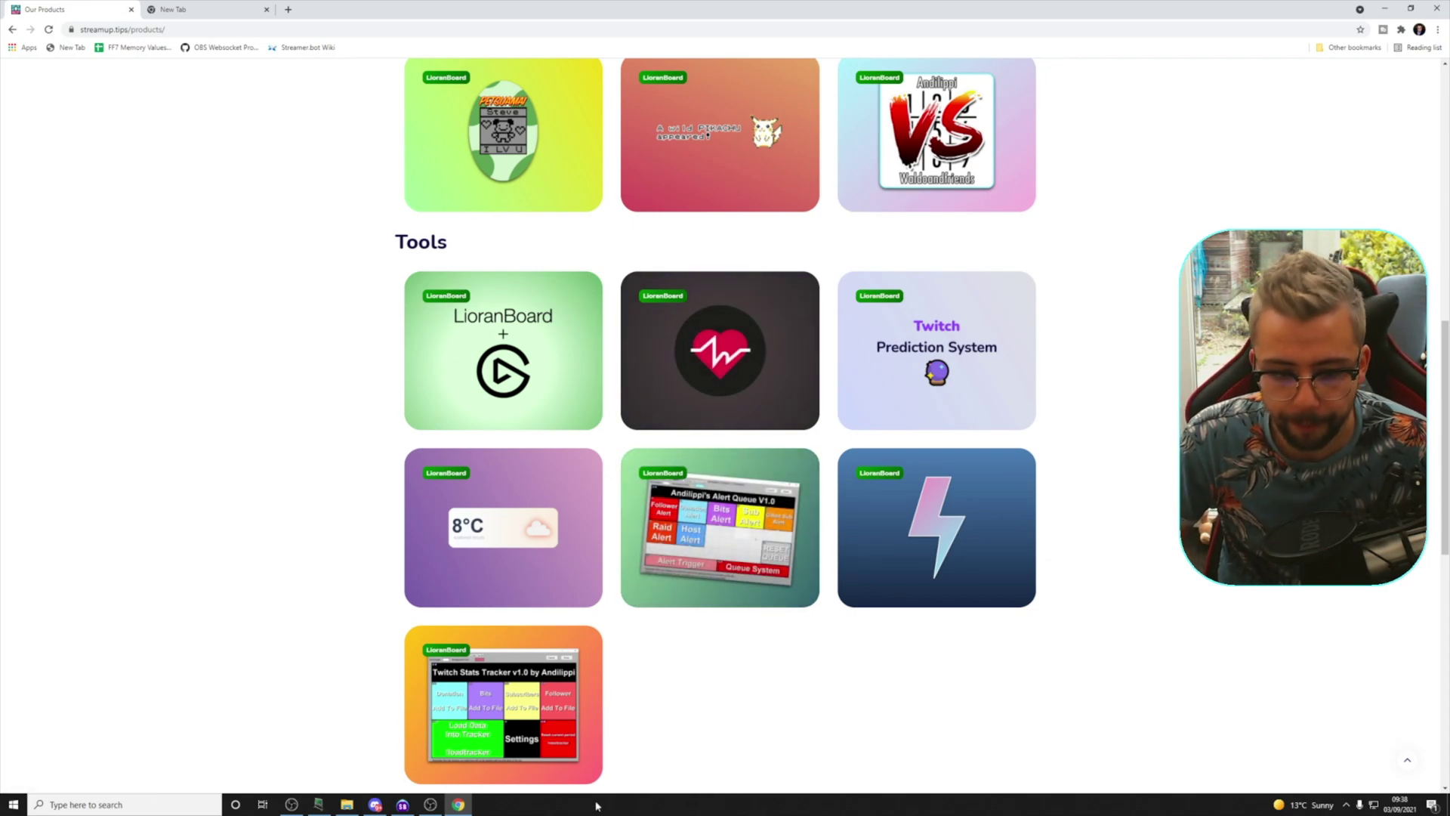
- Extract StreamUP - OBSCord.zip from Downloads into its own folder
left_click(347, 804)
left_click_drag(1044, 396, 668, 187)
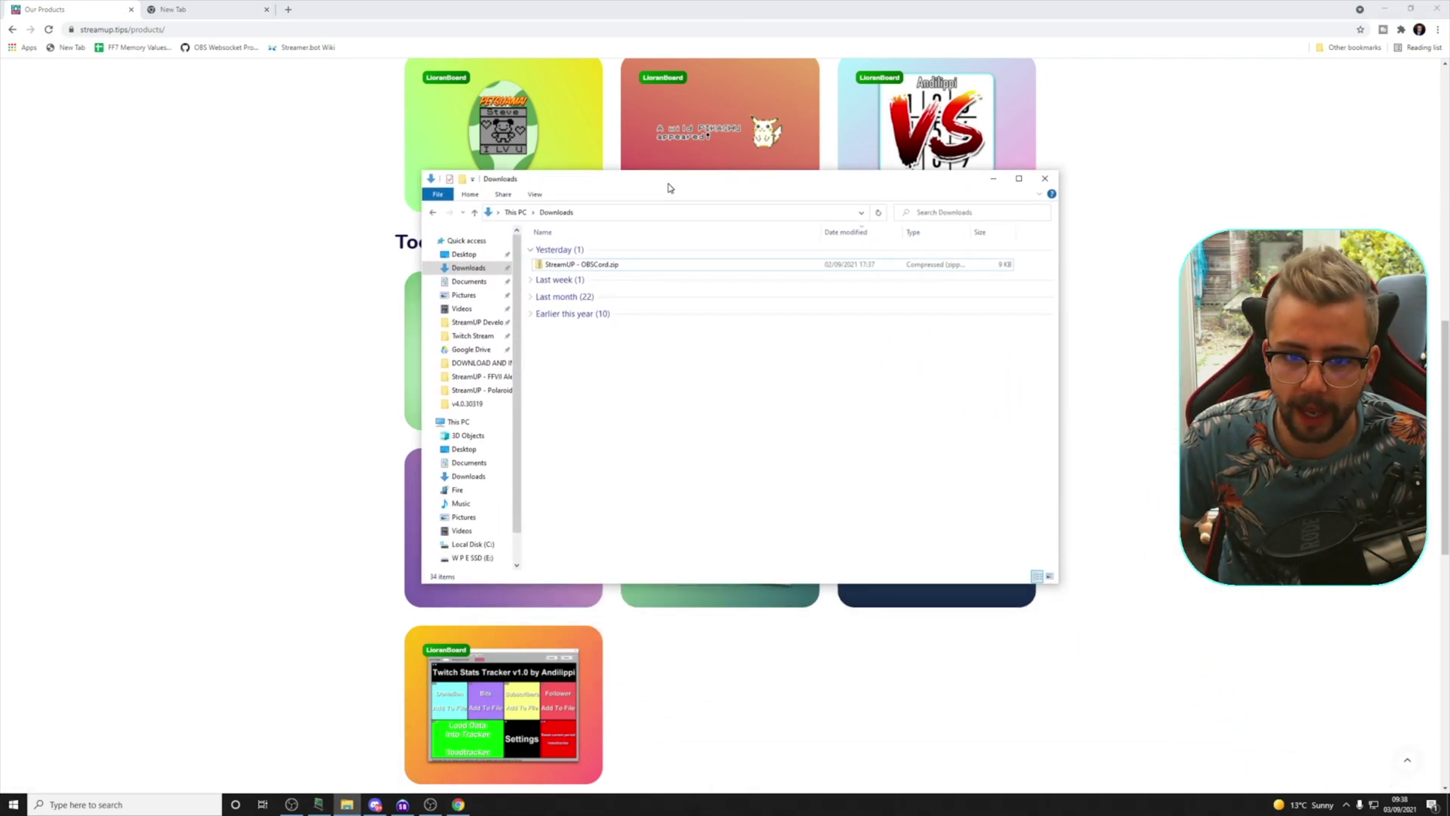
right_click(604, 266)
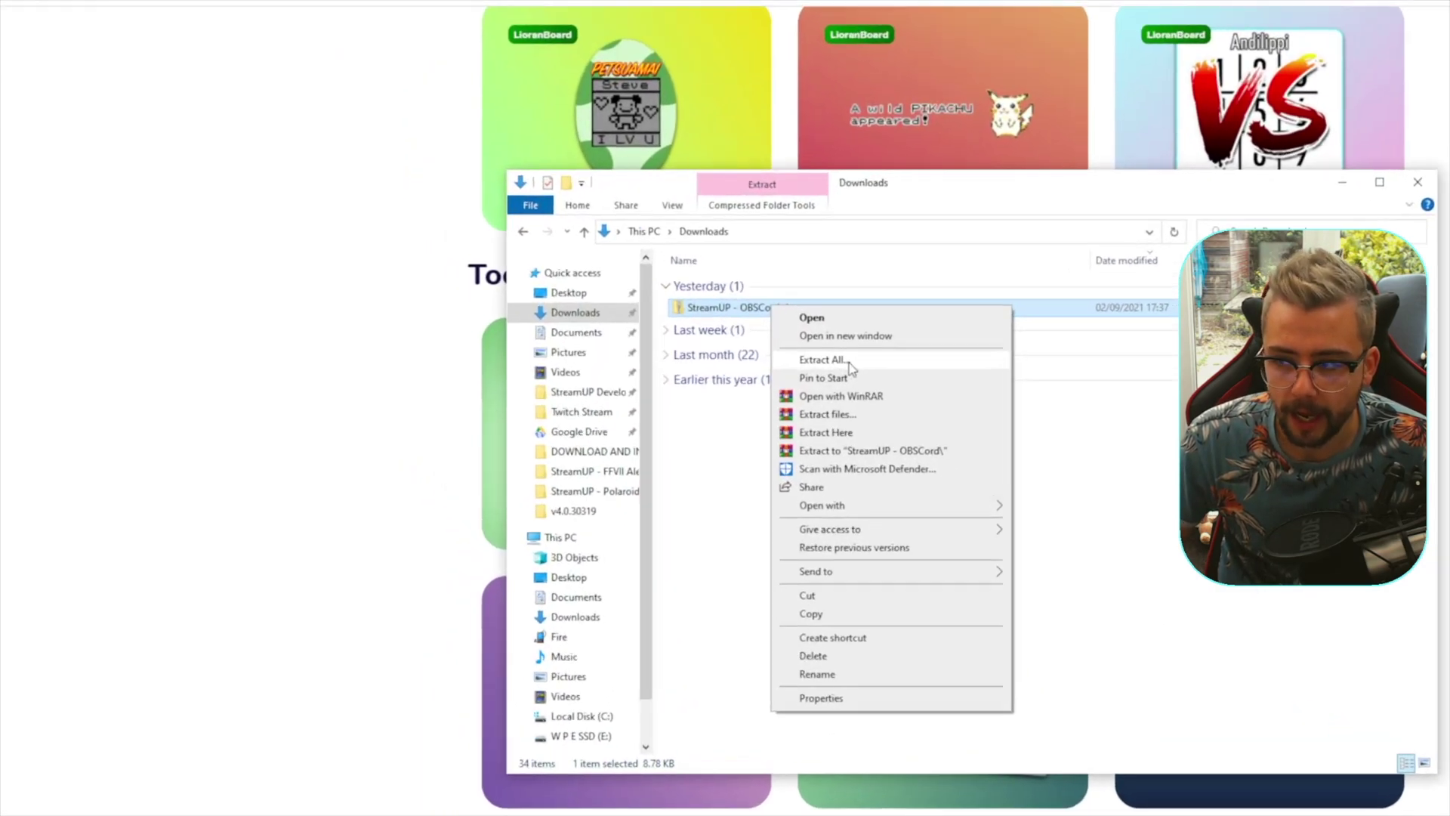
left_click(849, 365)
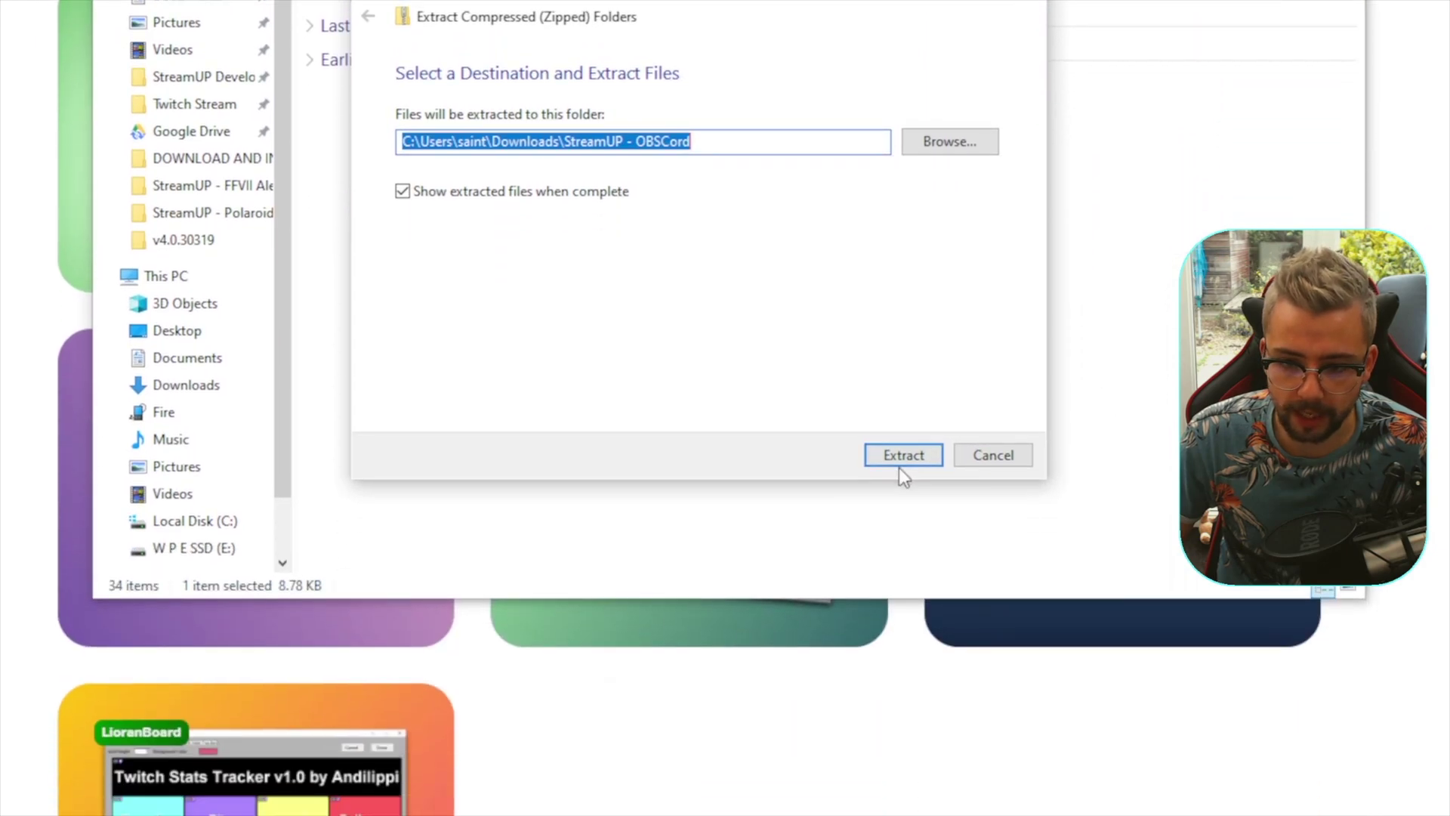
left_click(925, 746)
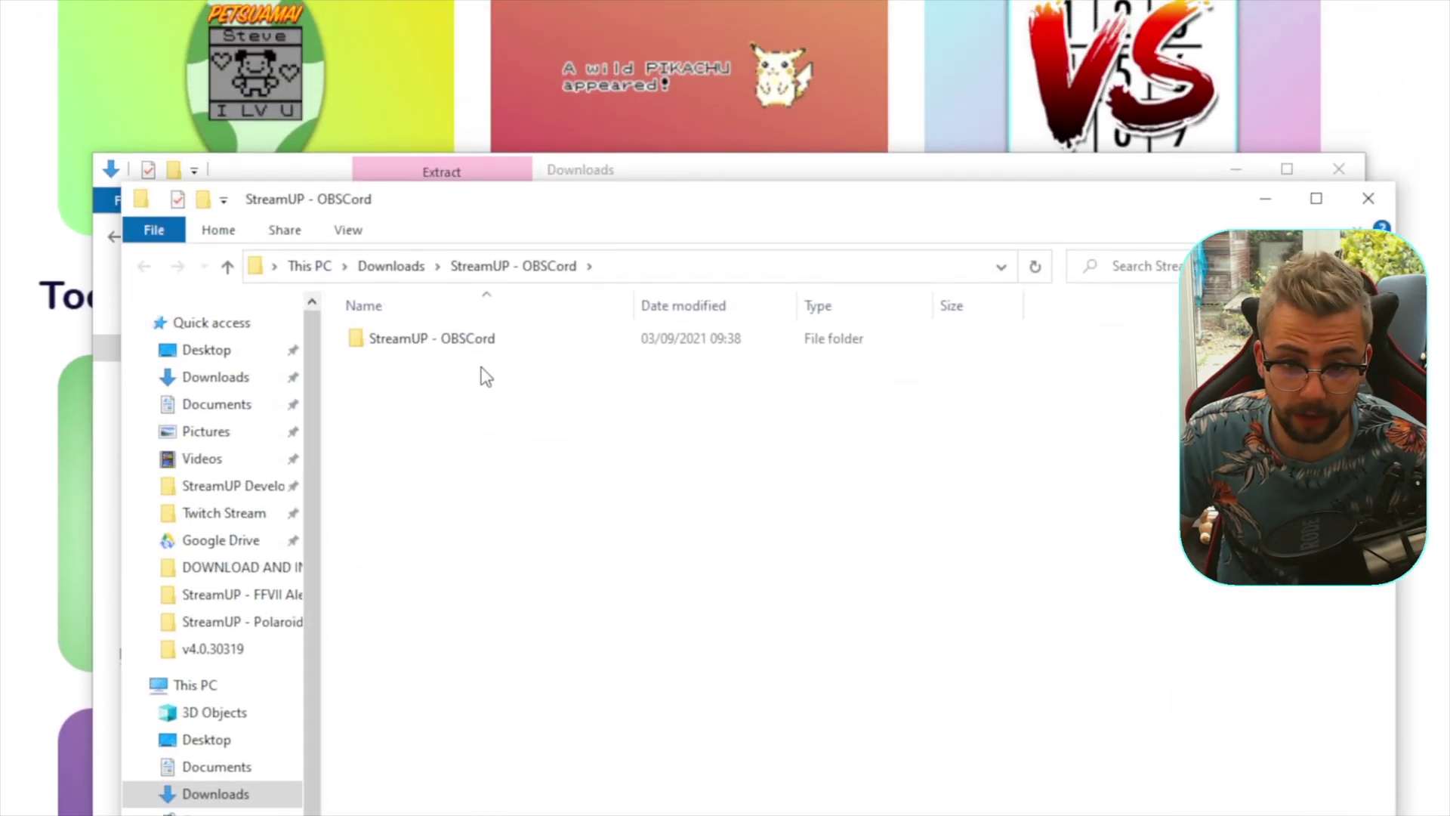
- Open the extracted StreamUP - OBSCord folder's Streamer.Bot Install subfolder
double_click(463, 341)
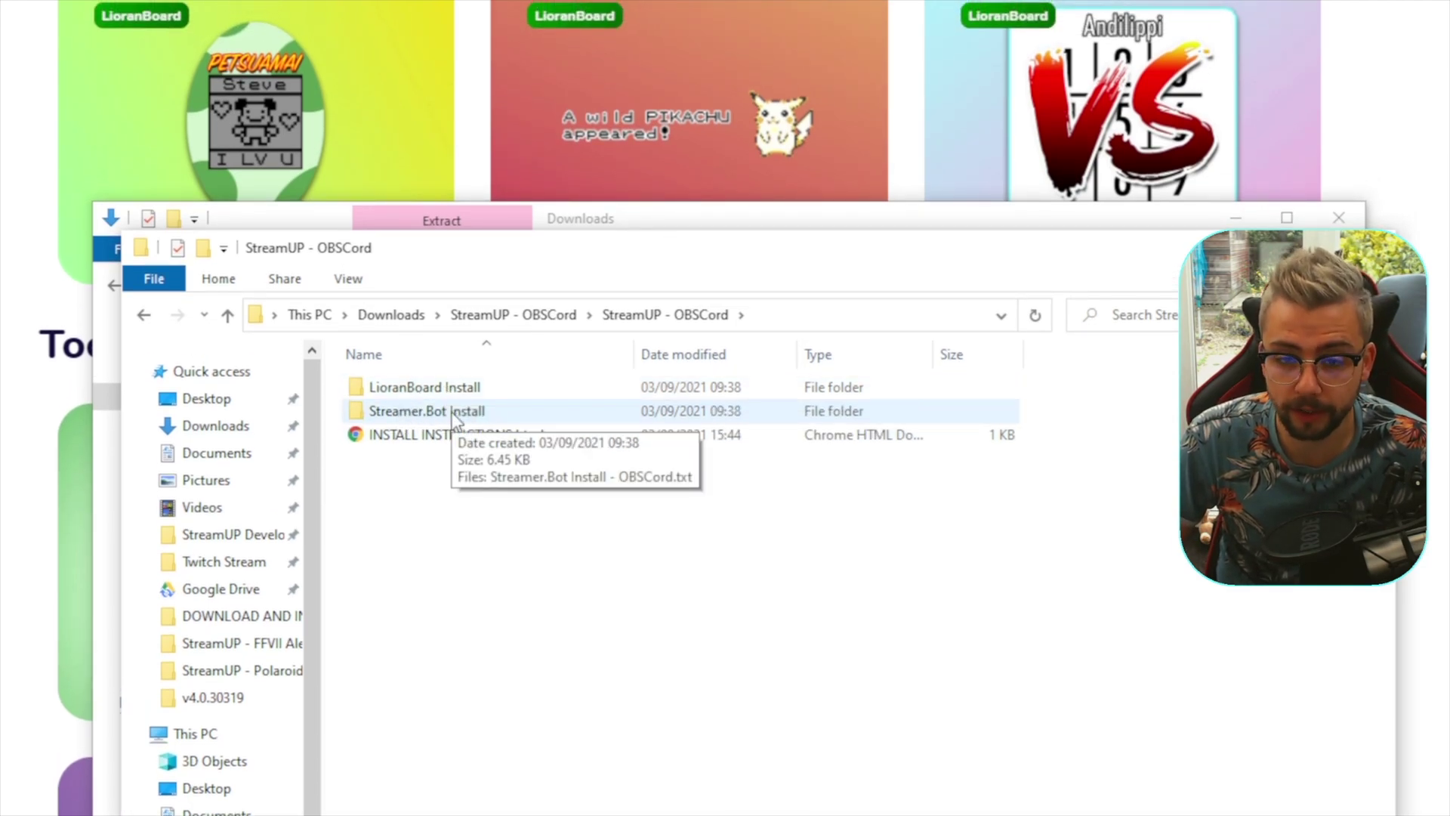
double_click(451, 389)
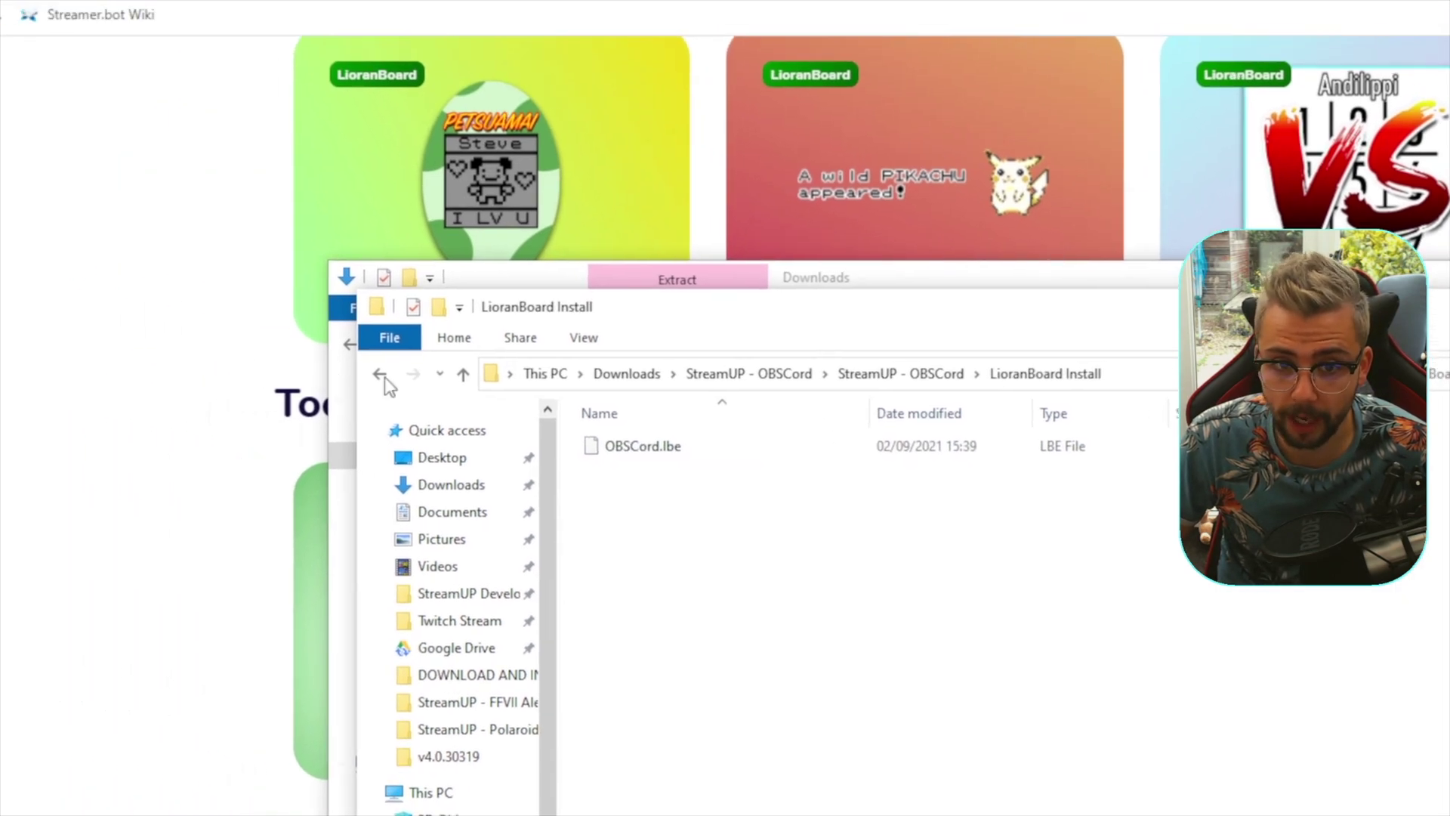
left_click(143, 315)
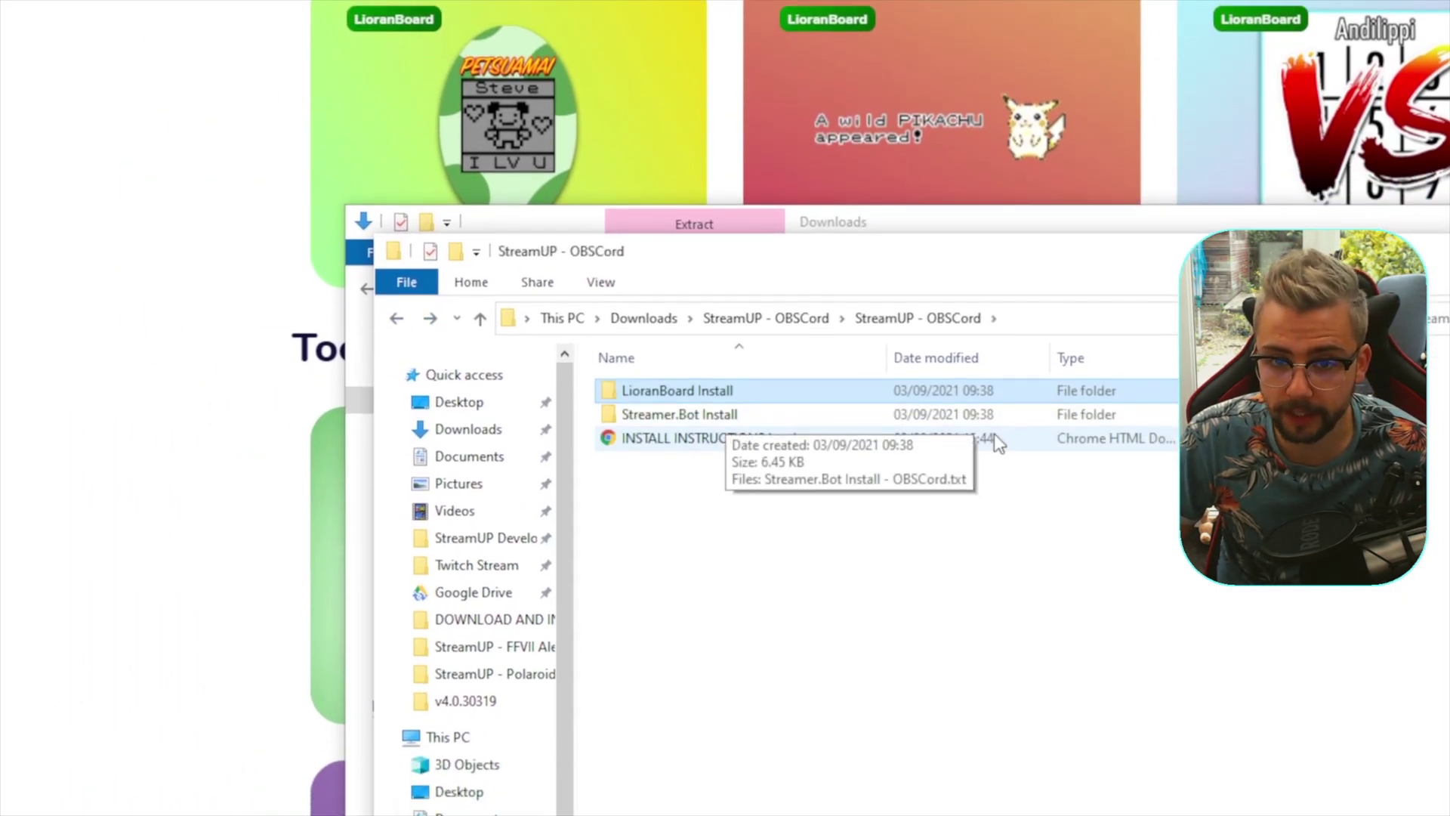
double_click(677, 411)
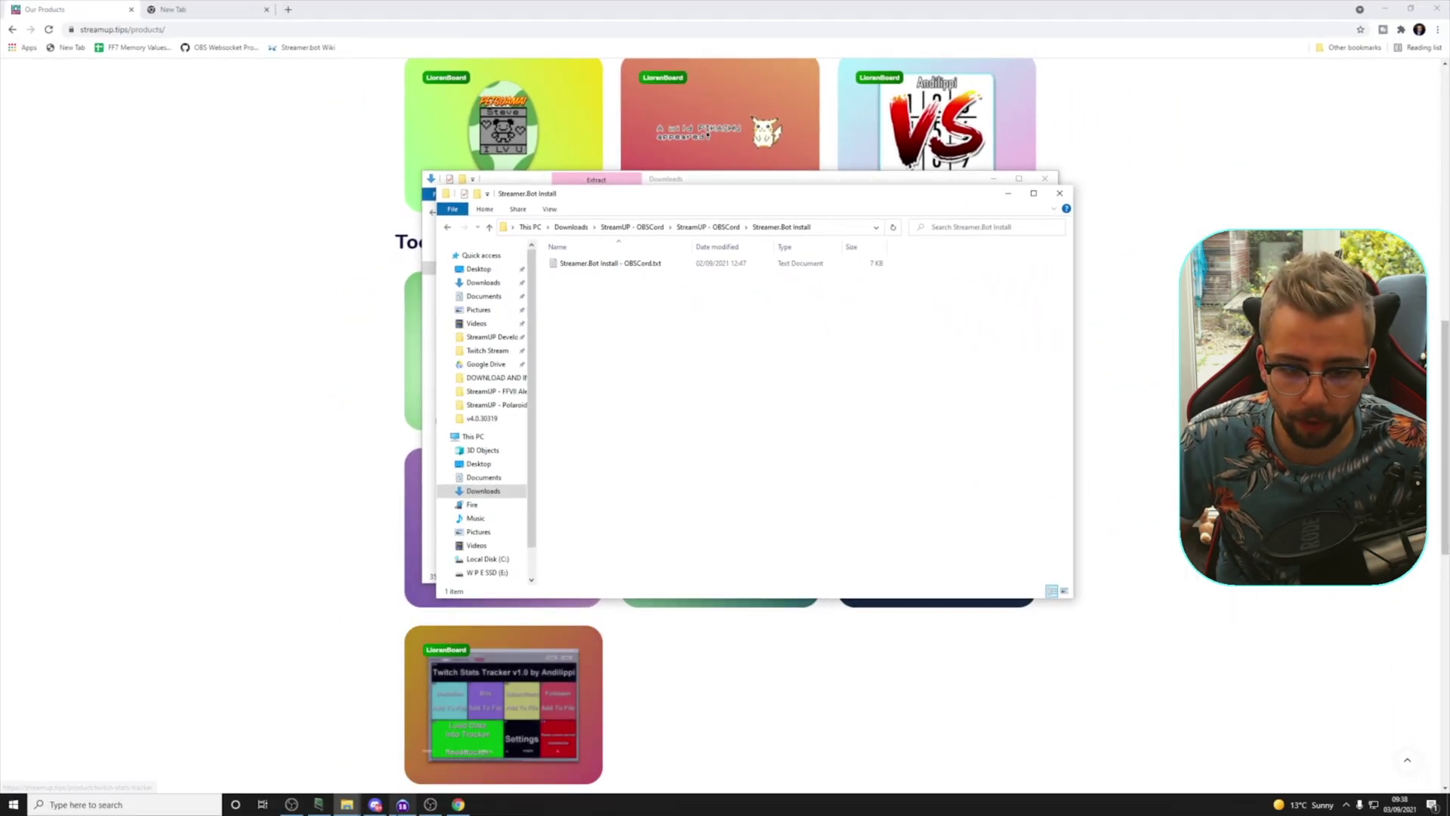
- Open Streamer.bot's Import Actions dialog from the Actions list and focus the Import String box
left_click(403, 804)
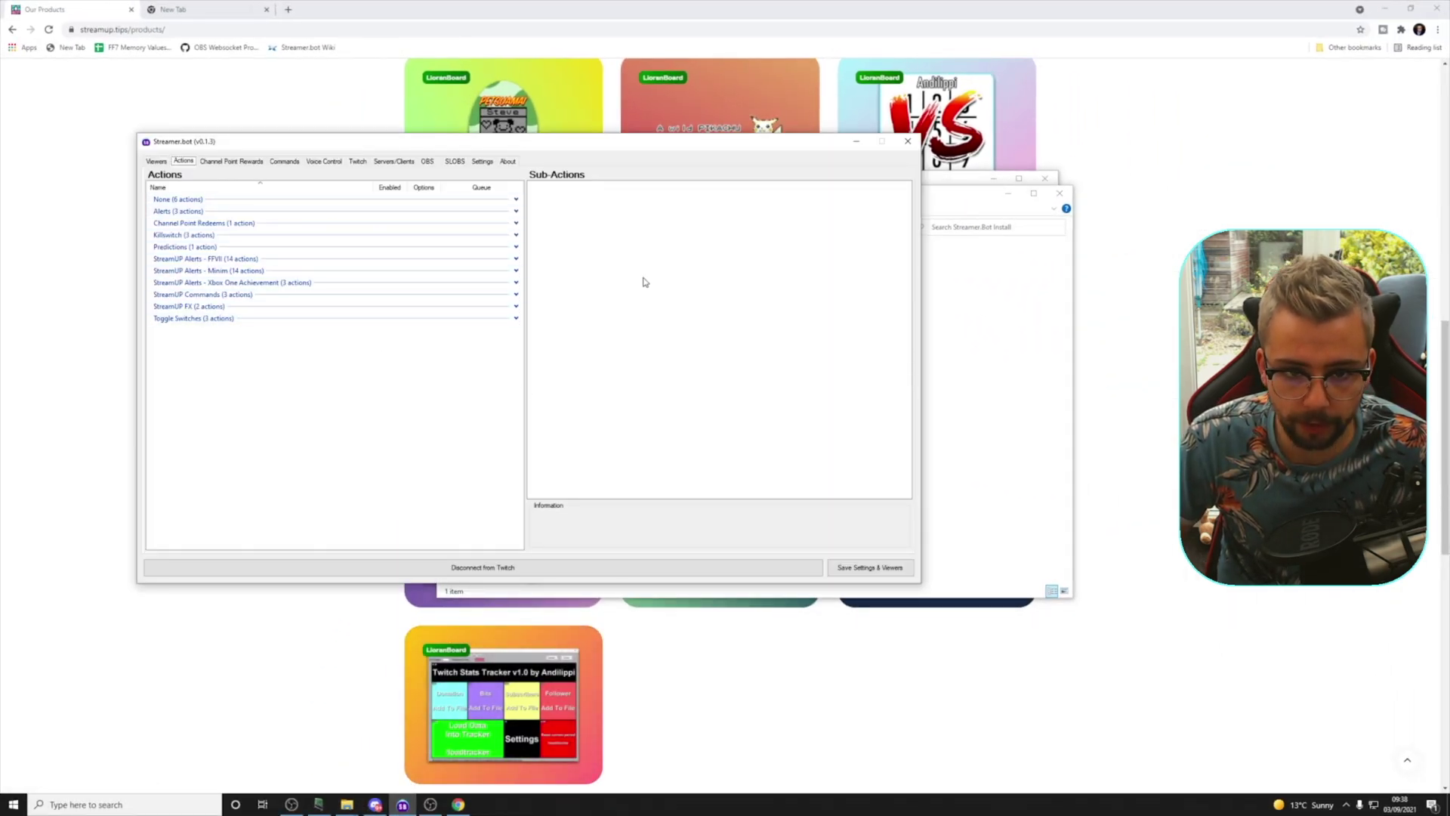
left_click(959, 209)
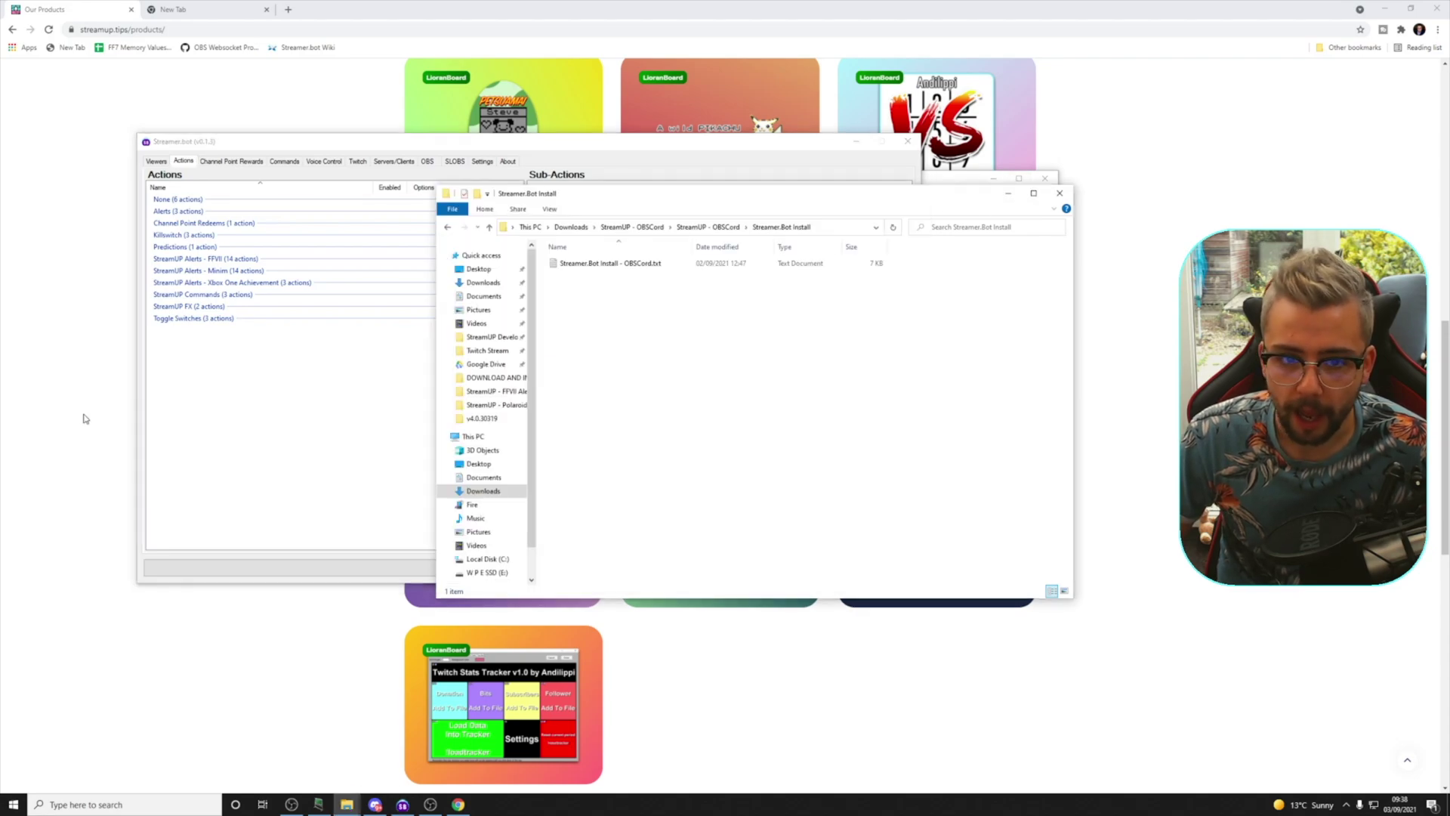
right_click(281, 410)
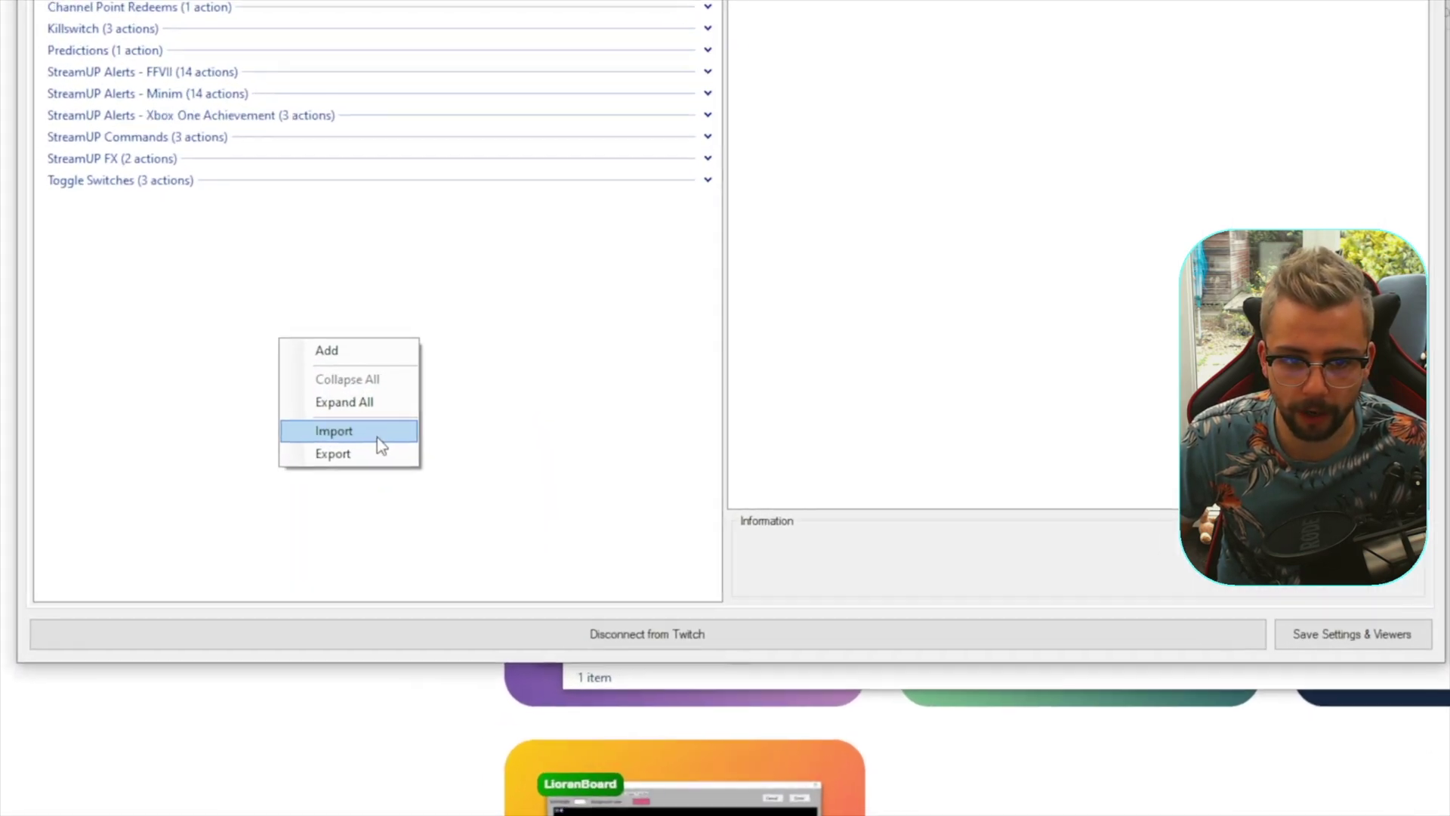
left_click(335, 456)
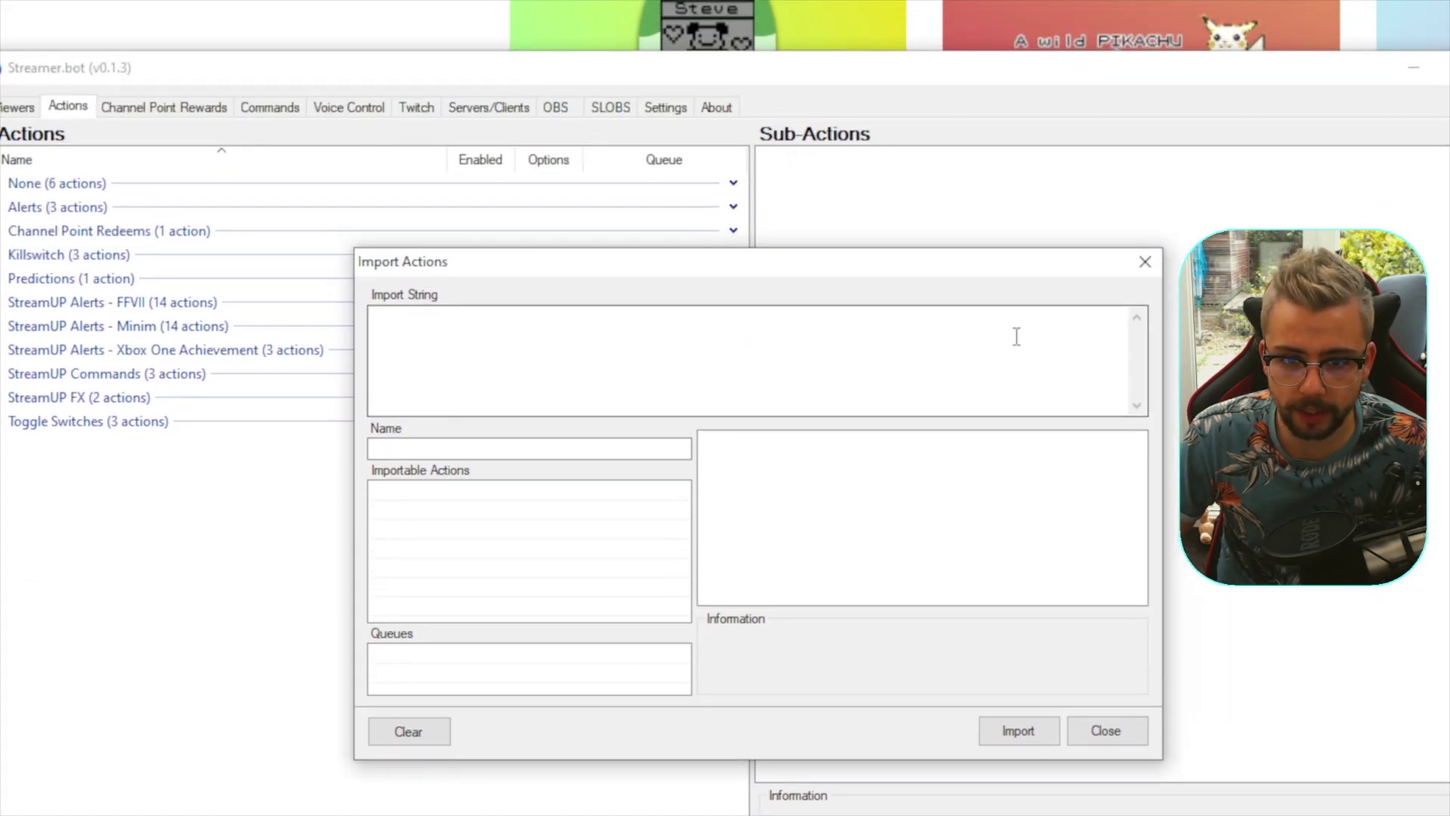
left_click(646, 74)
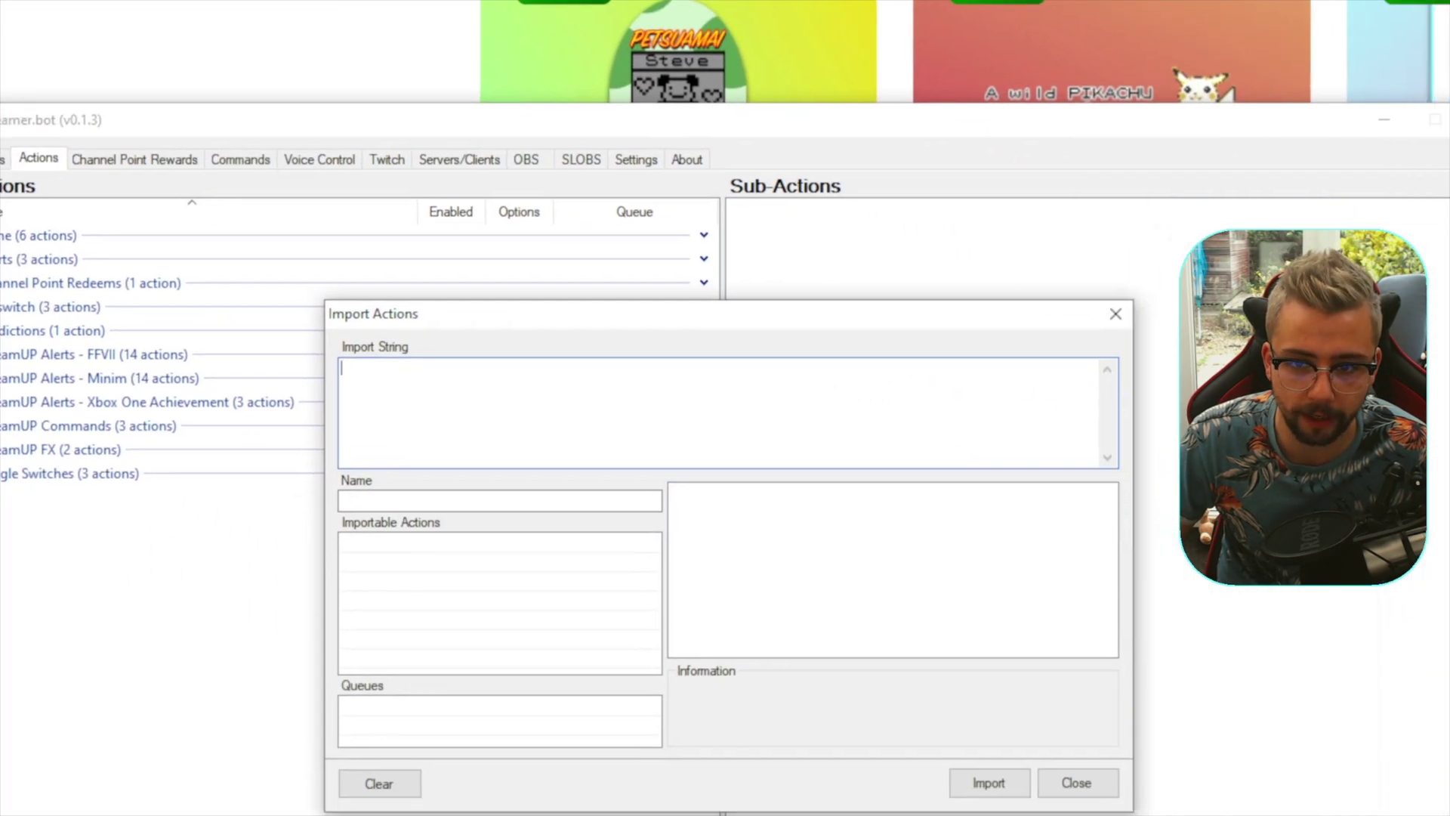
- Try dragging the OBSCord text file into the import dialog, then rearrange the windows
key("alt+Tab")
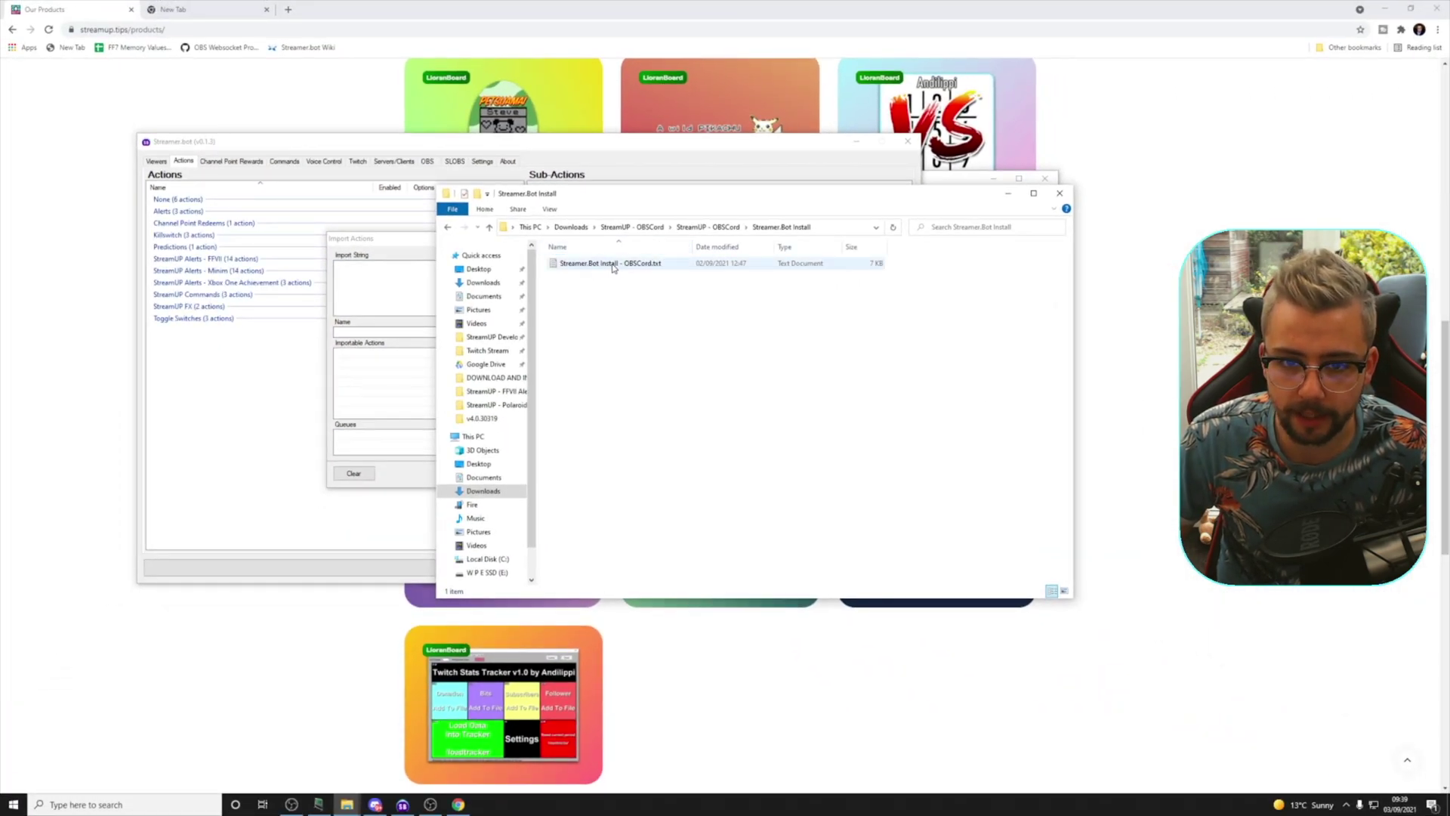
left_click_drag(610, 267, 582, 261)
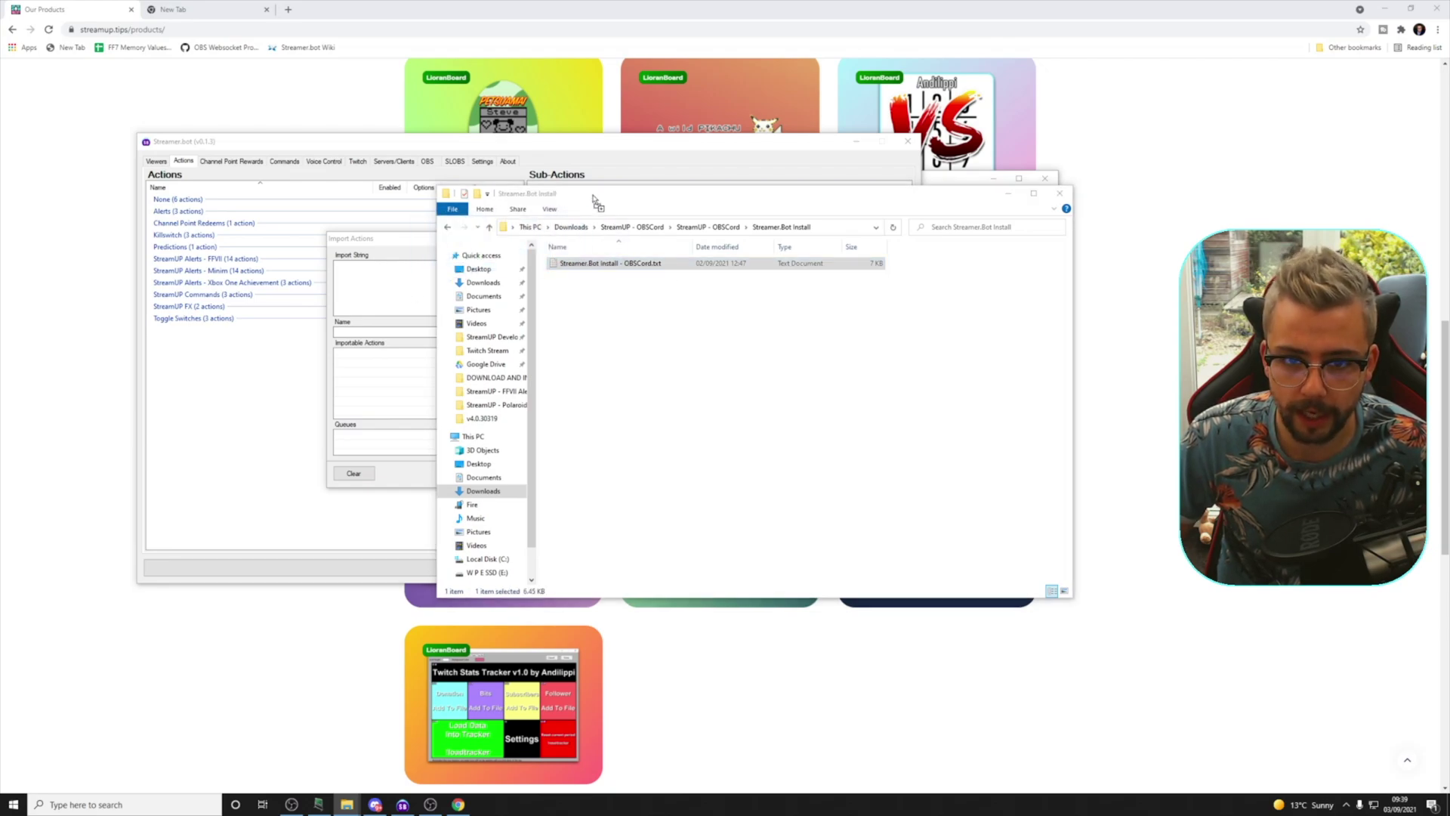
left_click_drag(593, 200, 381, 290)
left_click_drag(538, 190, 760, 354)
left_click(457, 355)
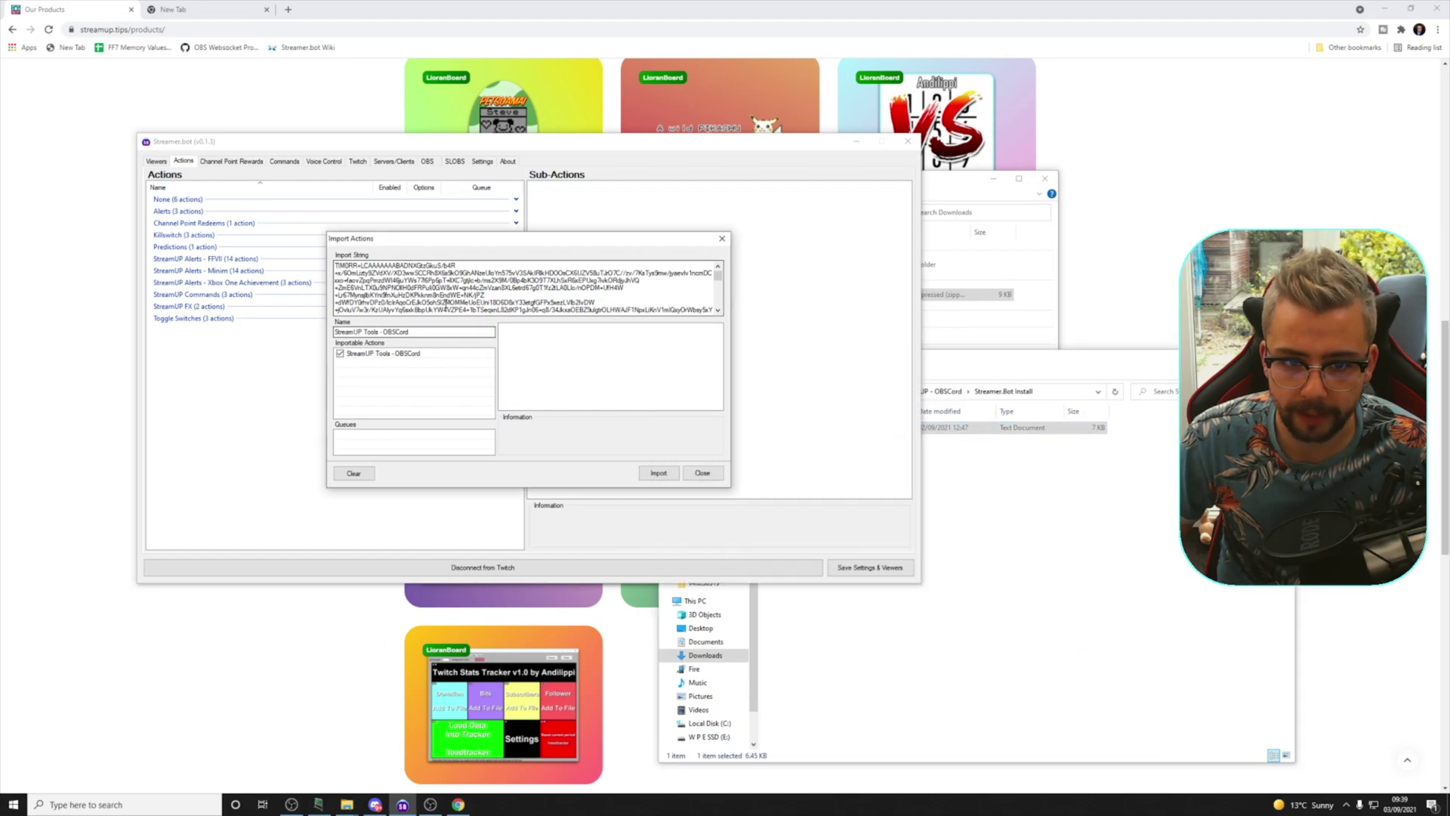
left_click(976, 427)
left_click_drag(830, 361, 709, 215)
- Copy the full OBSCord export string from Notepad and paste it into Import String
double_click(736, 281)
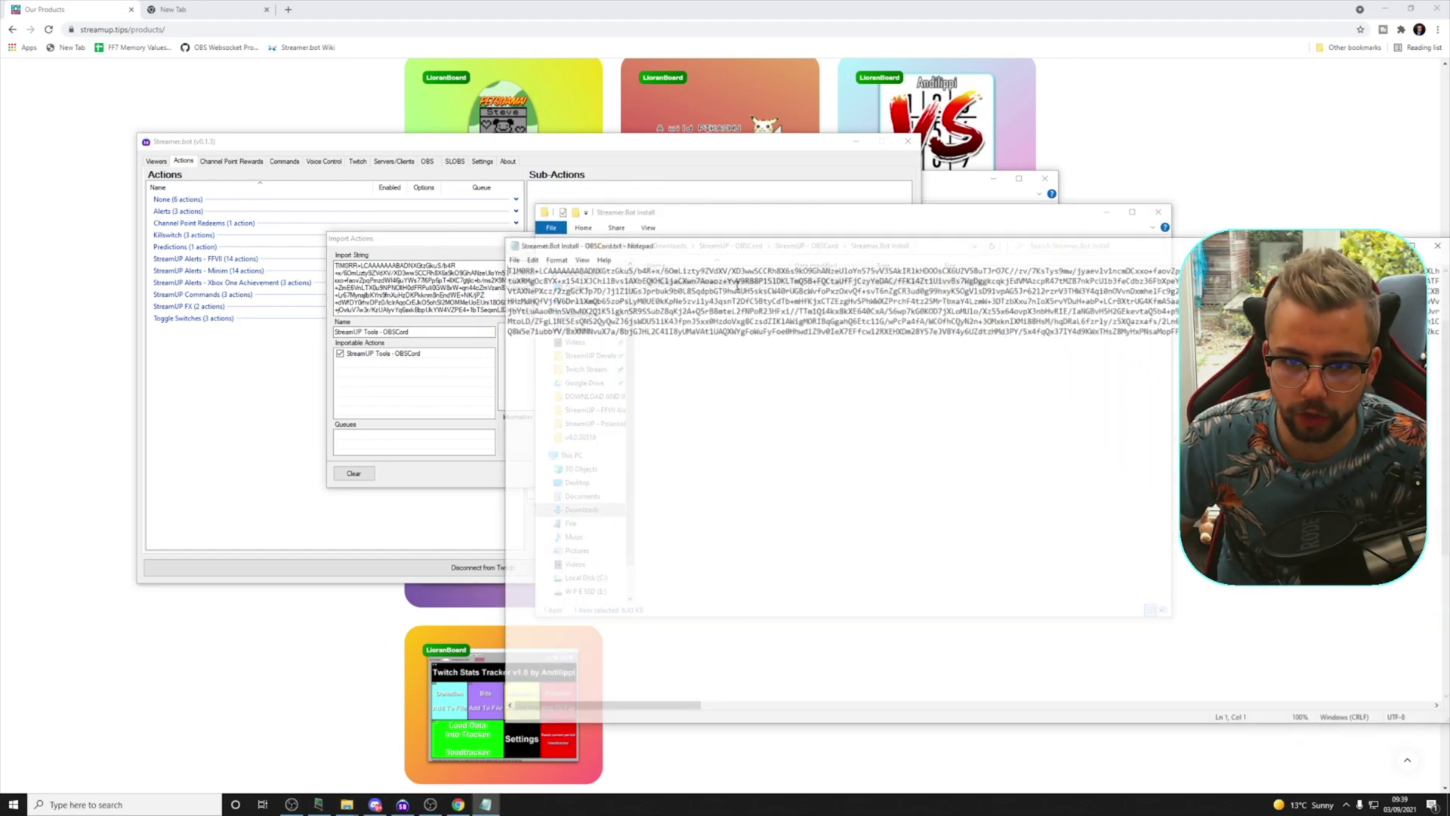
left_click_drag(814, 247, 664, 183)
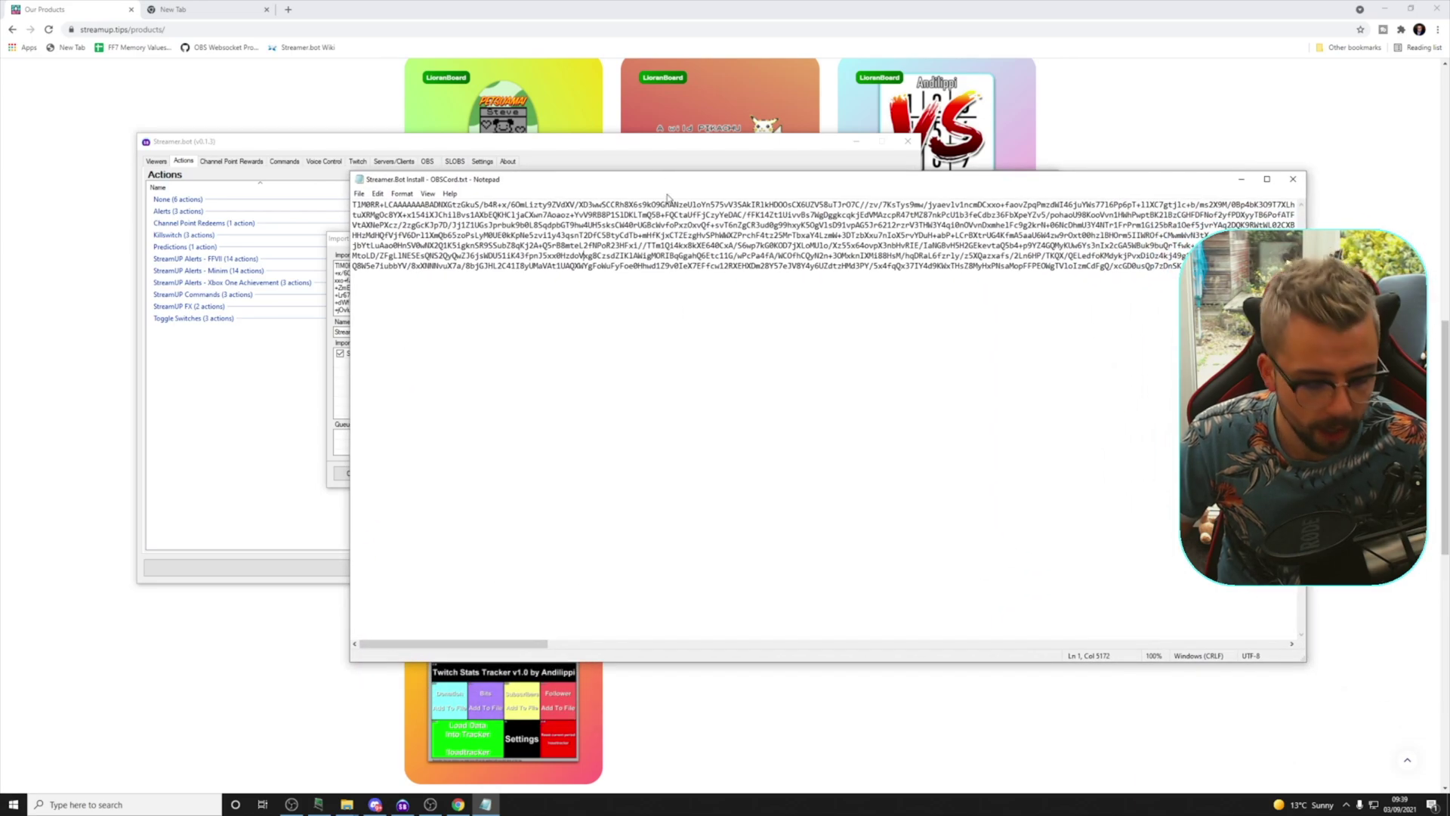
key("ctrl+a")
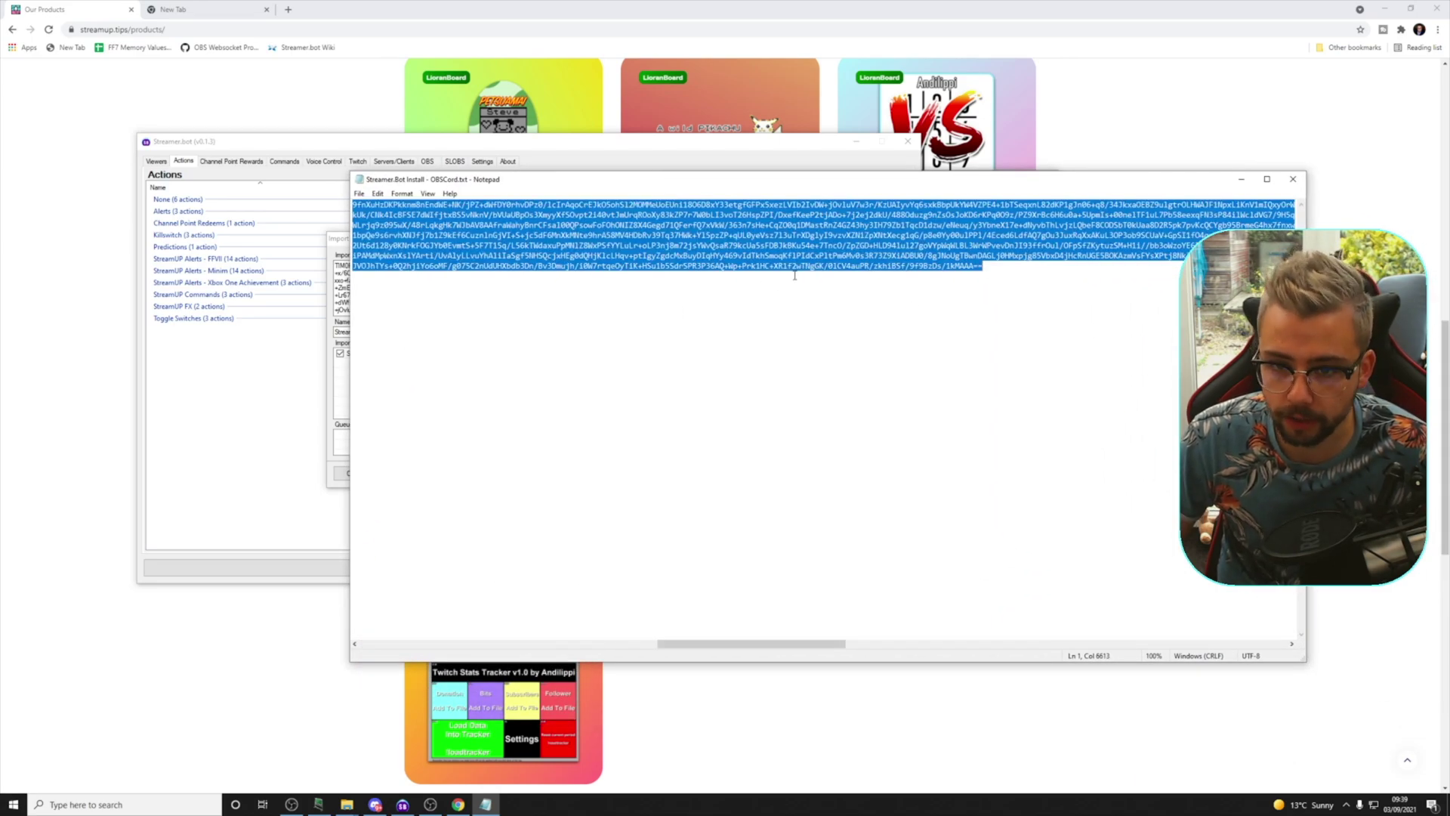
left_click(1293, 179)
key("alt+Tab")
key("ctrl+v")
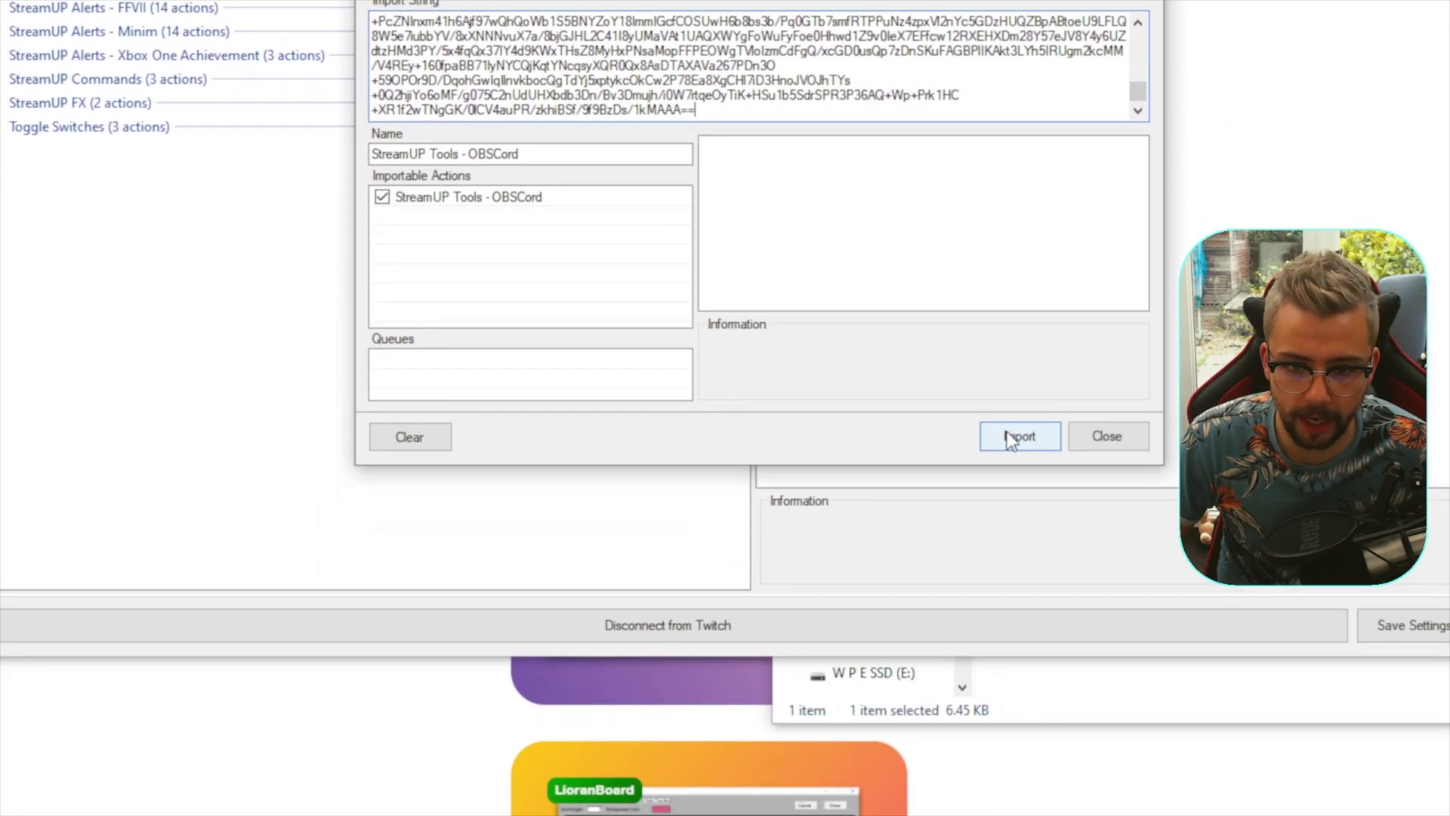
- Import StreamUP Tools - OBSCord and expand its Discord Webhook URL Settings group
left_click(1012, 438)
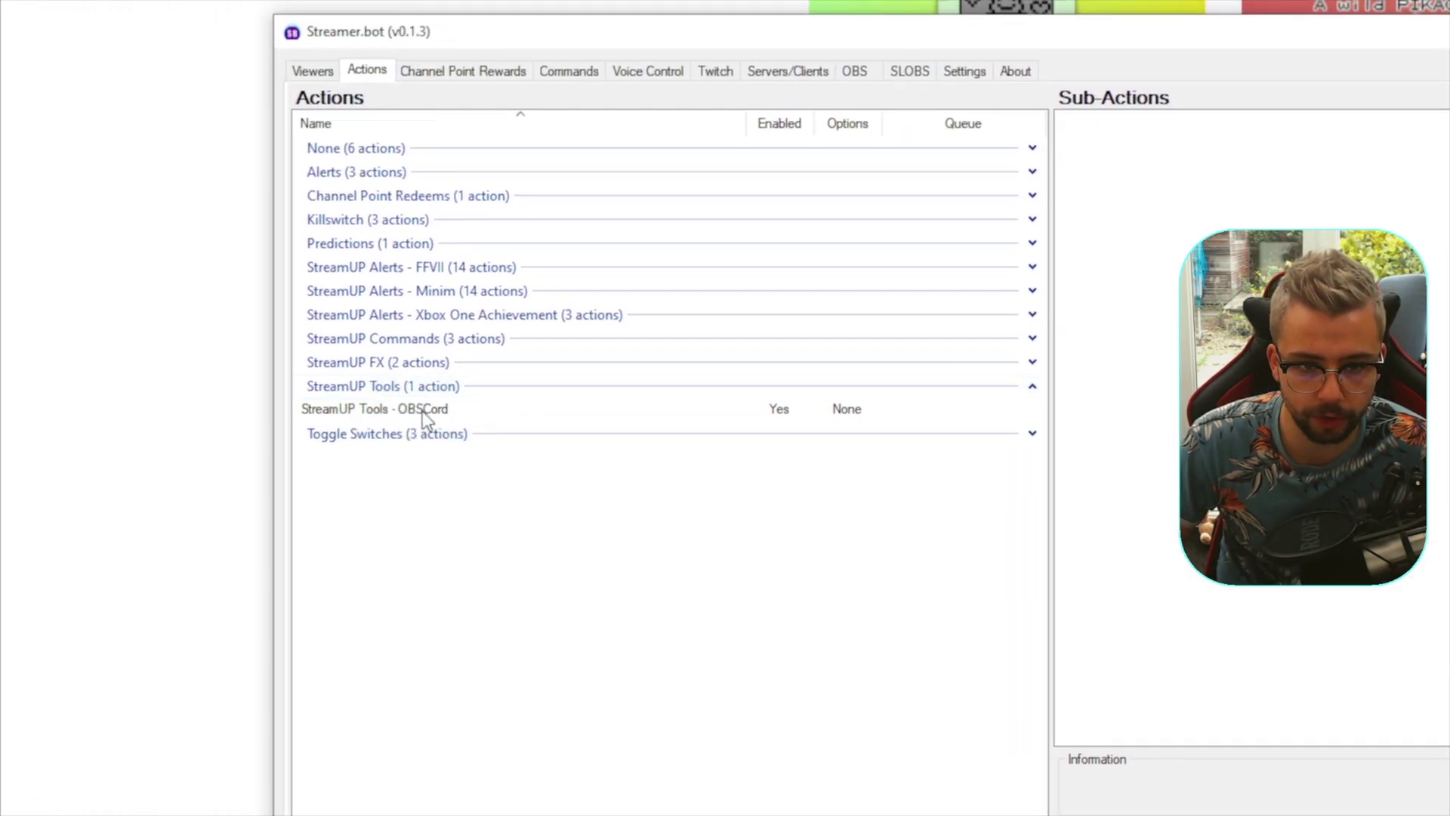
left_click(423, 411)
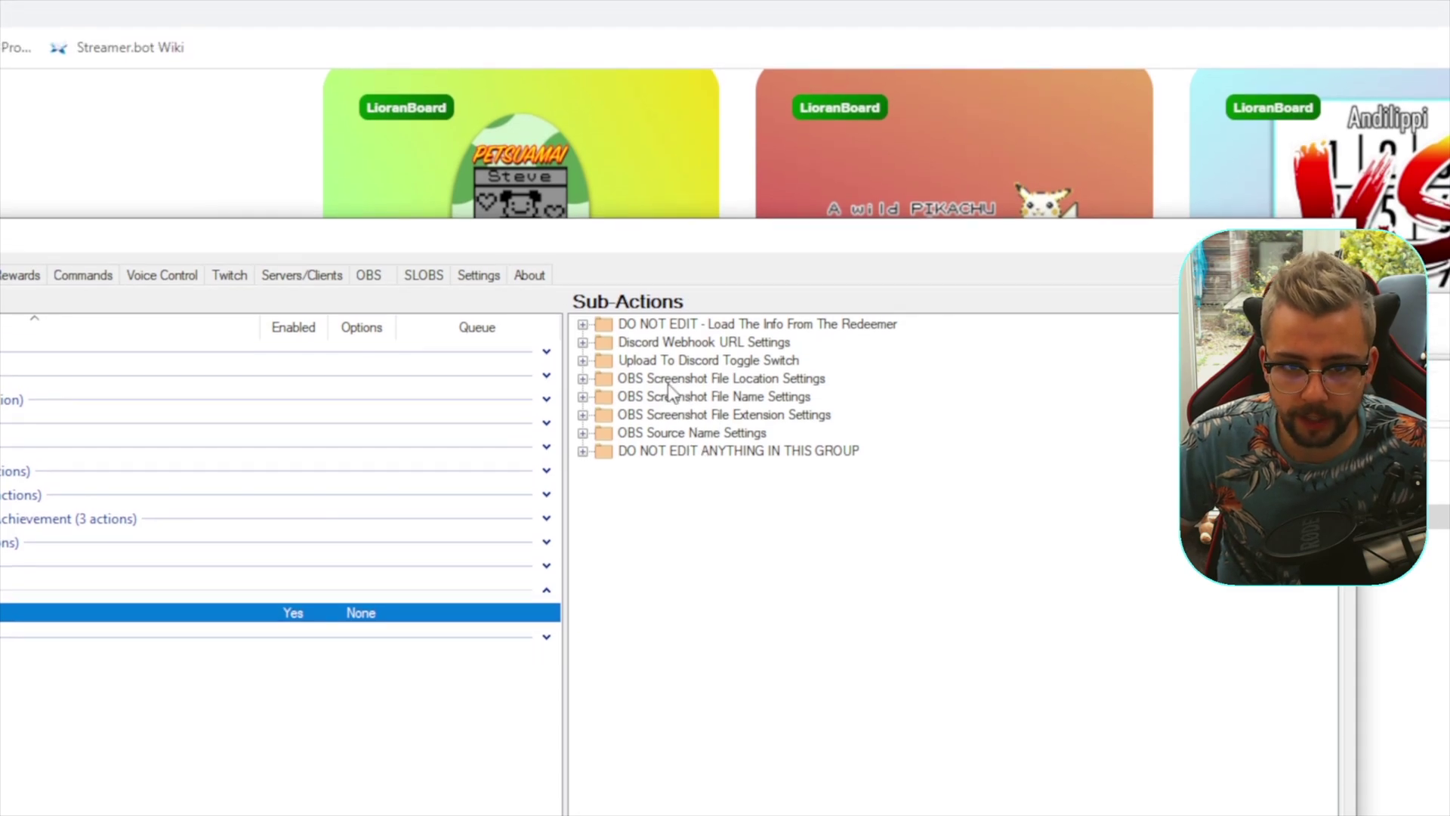
left_click(654, 372)
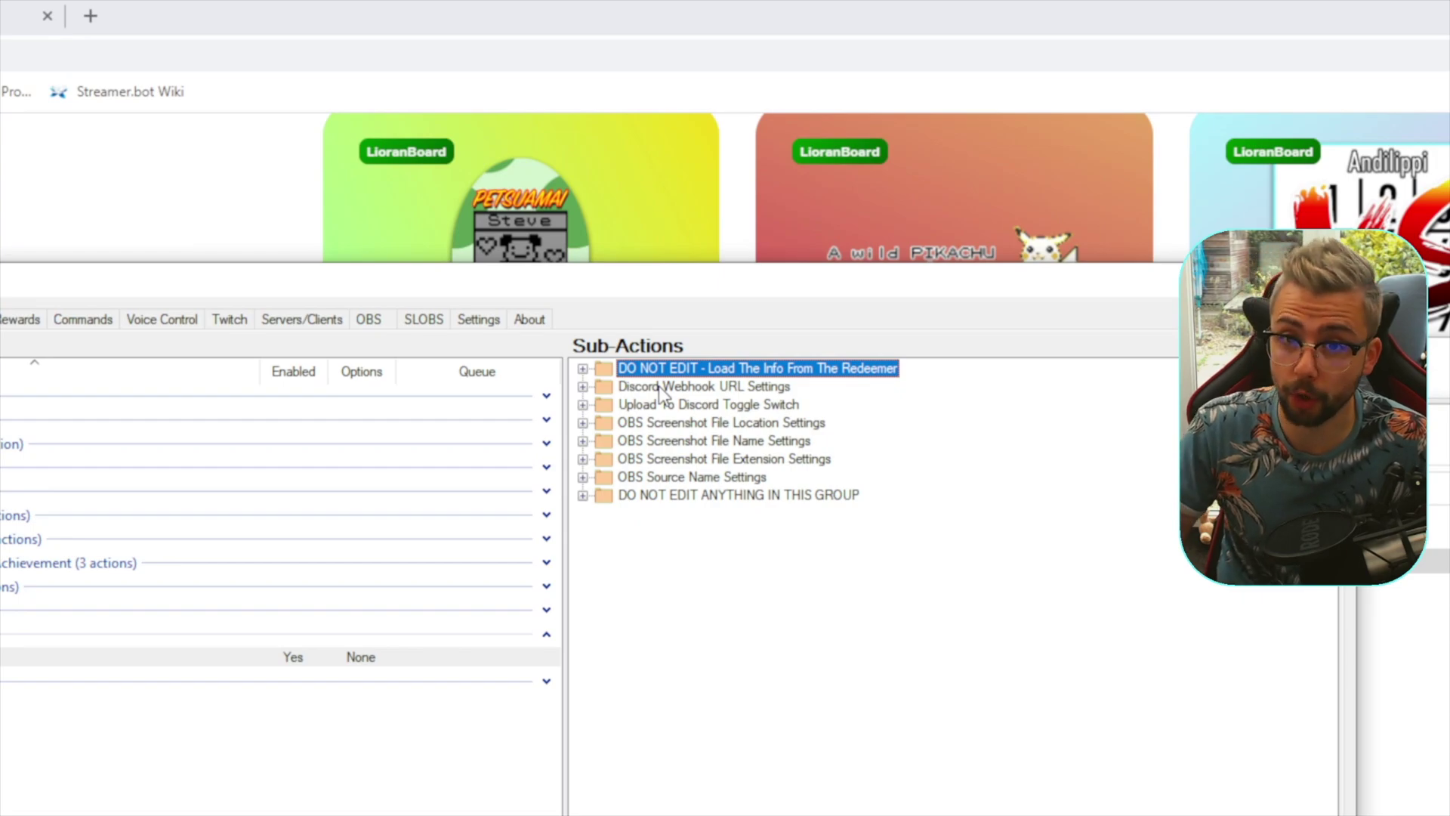
left_click(582, 389)
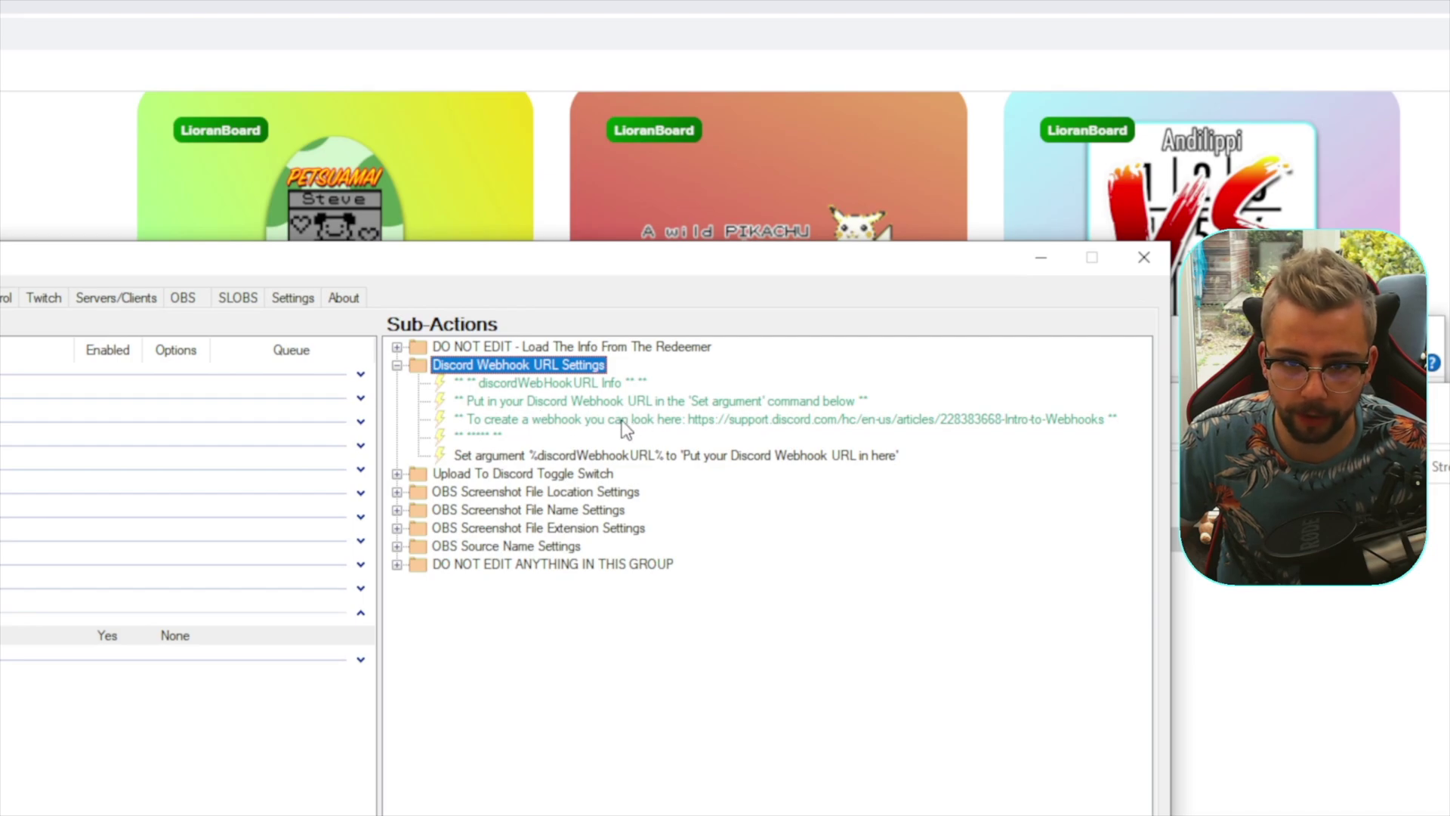
- Copy the webhook help link from the settings comment and paste it into a new Chrome tab
double_click(754, 423)
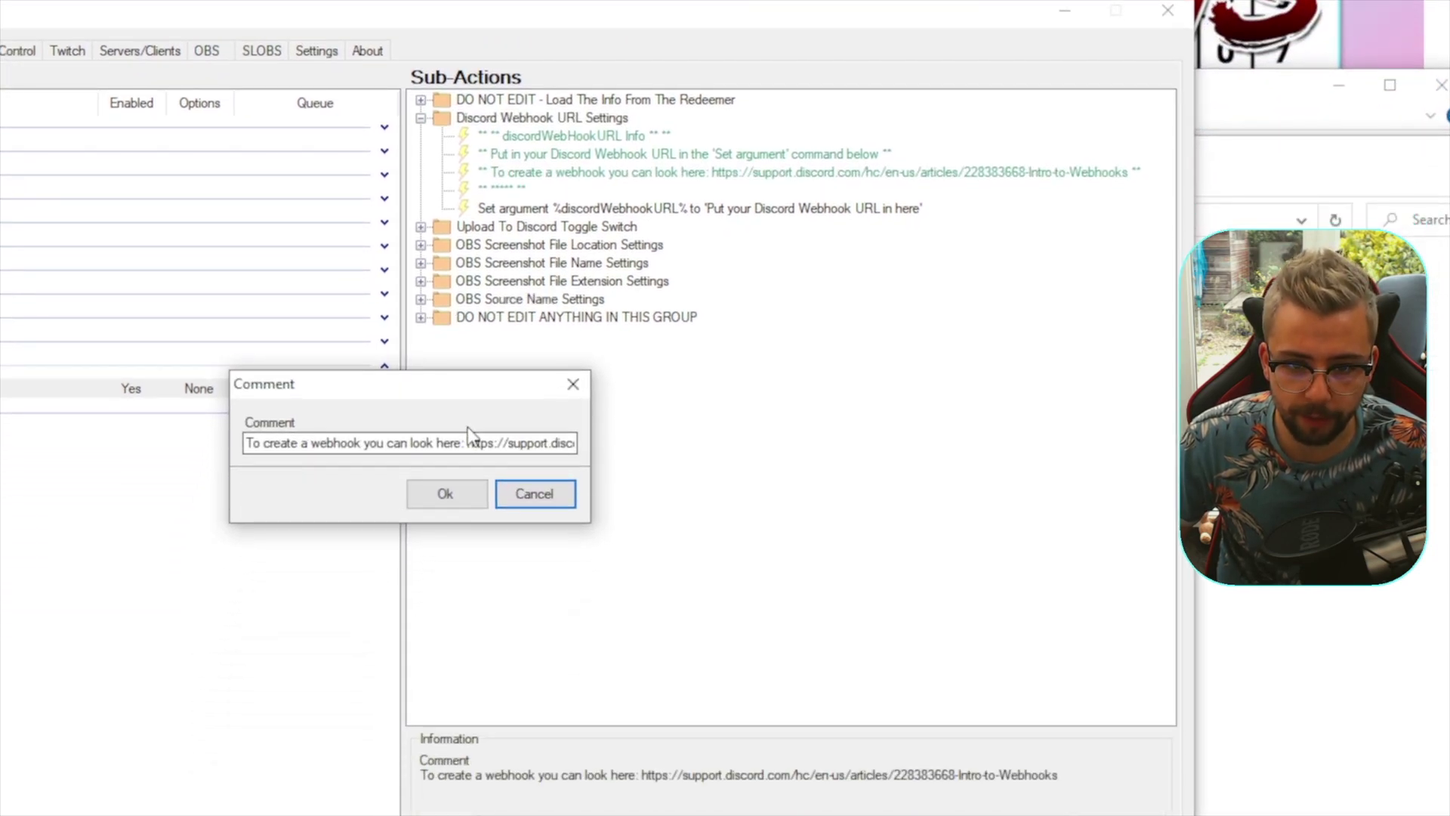
left_click_drag(470, 433, 645, 432)
key("ctrl+c")
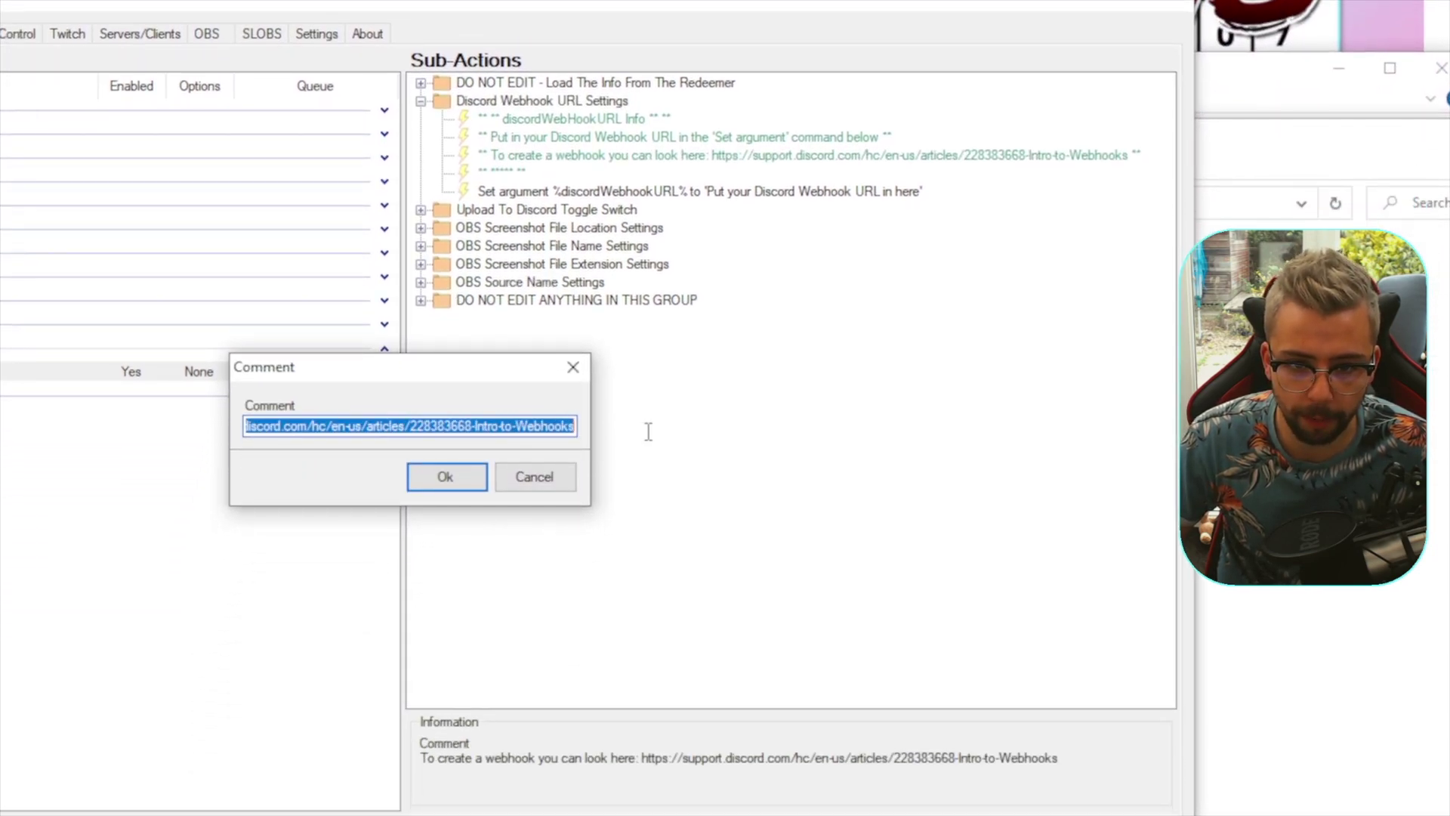
left_click(446, 471)
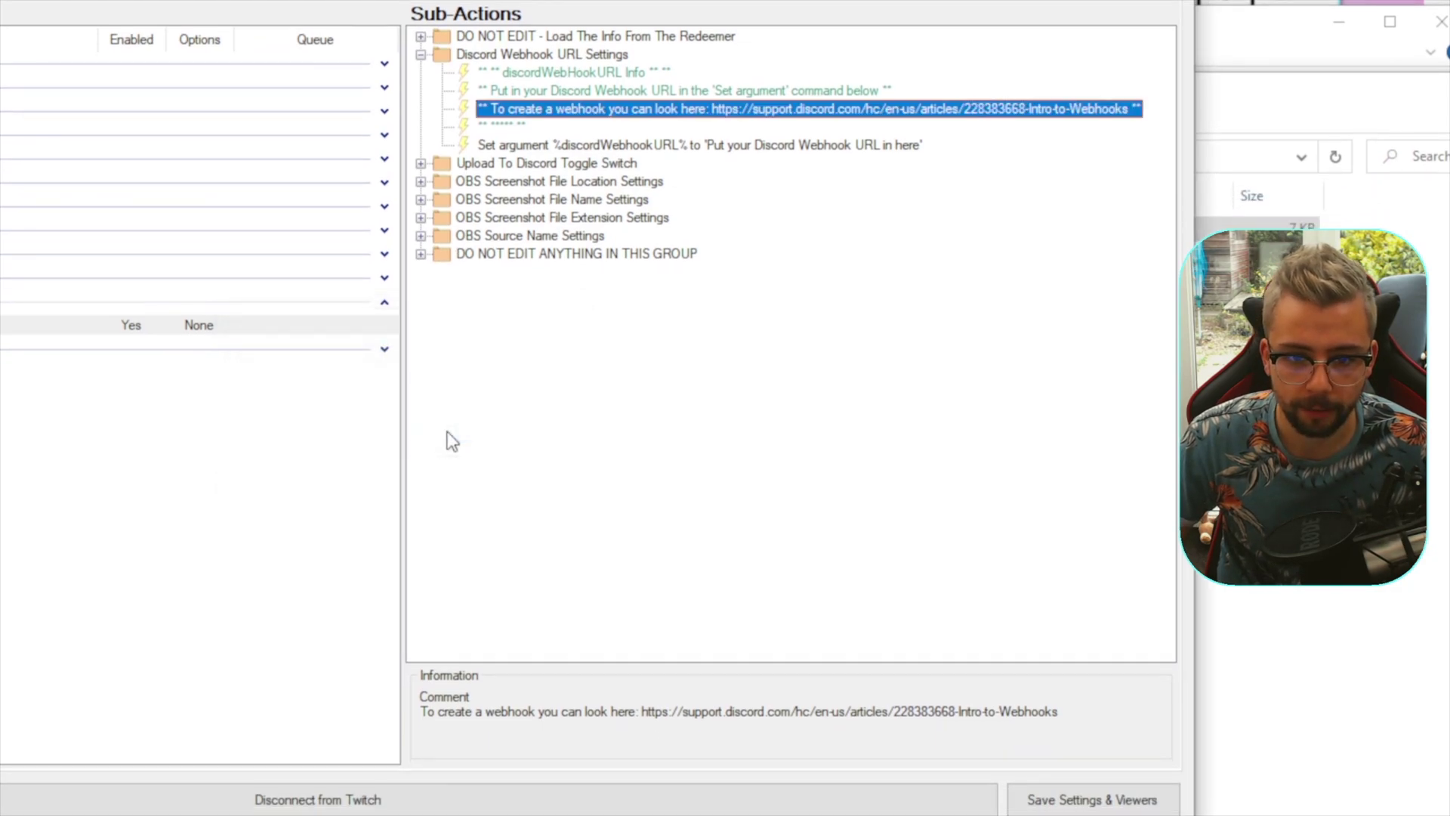
key("alt+Tab")
key("ctrl+t")
key("ctrl+v")
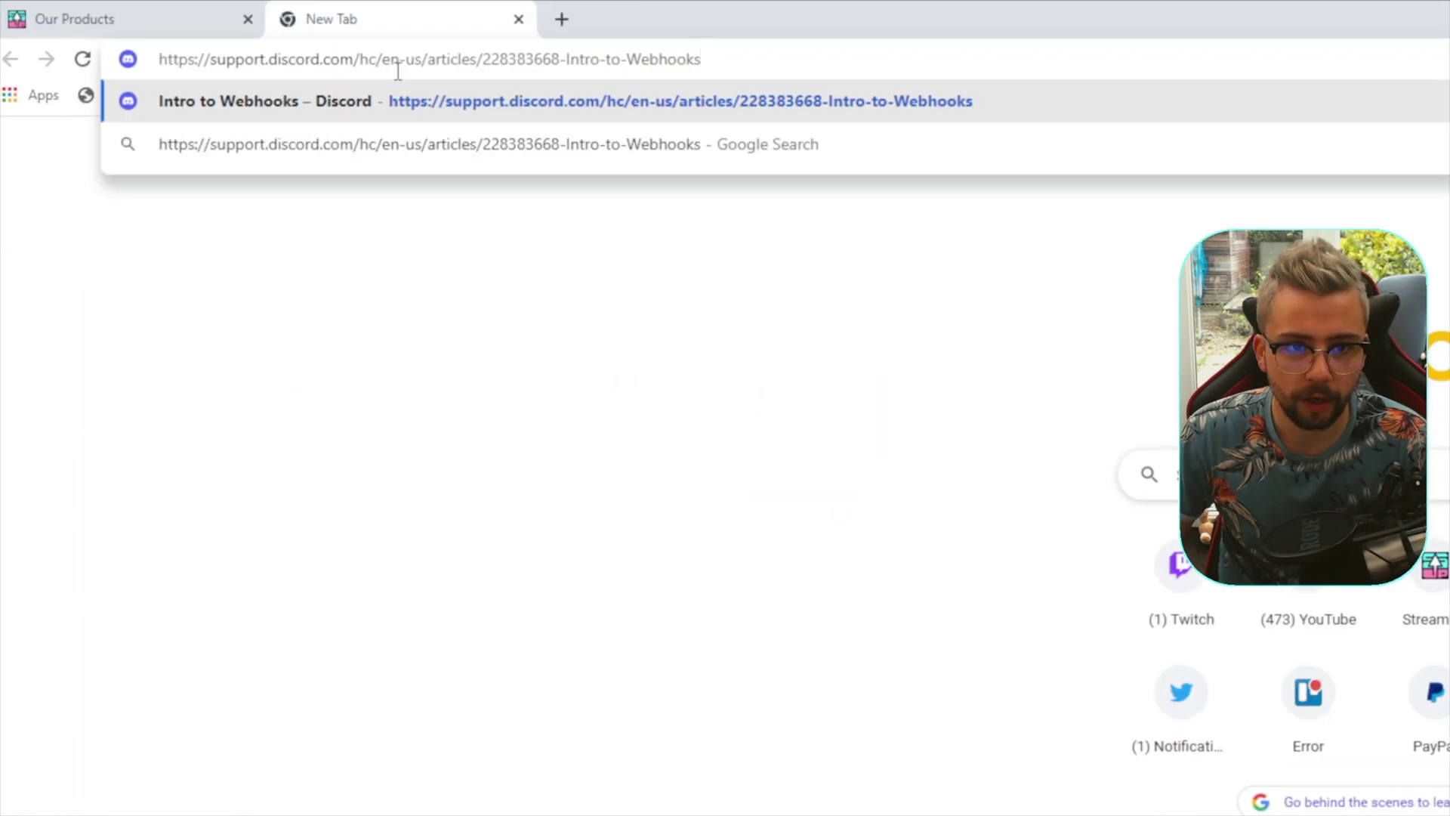
- Load the Intro to Webhooks article, scroll to Making a Webhook, then switch to Discord
key("Return")
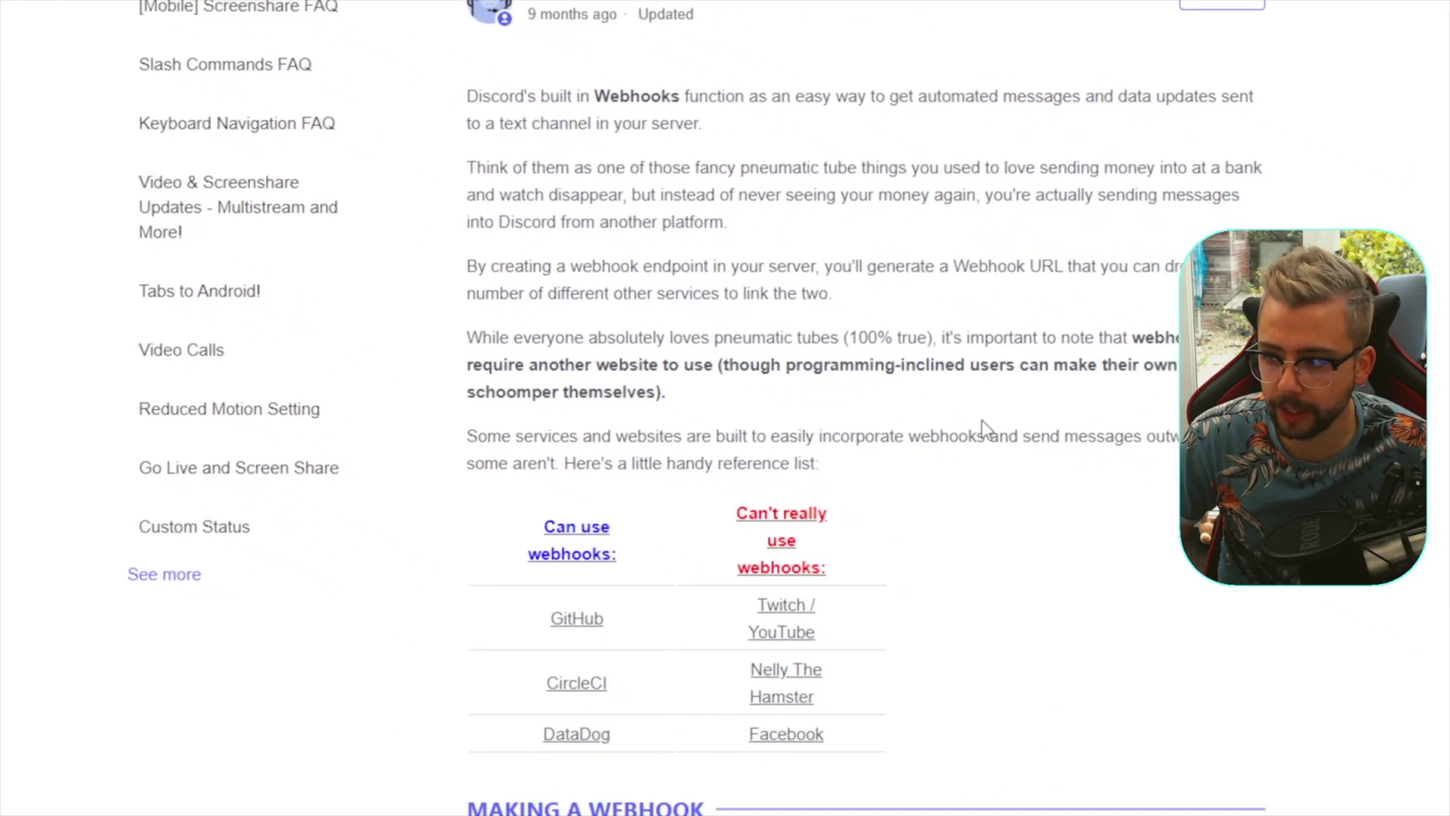
scroll(981, 421, "down", 10)
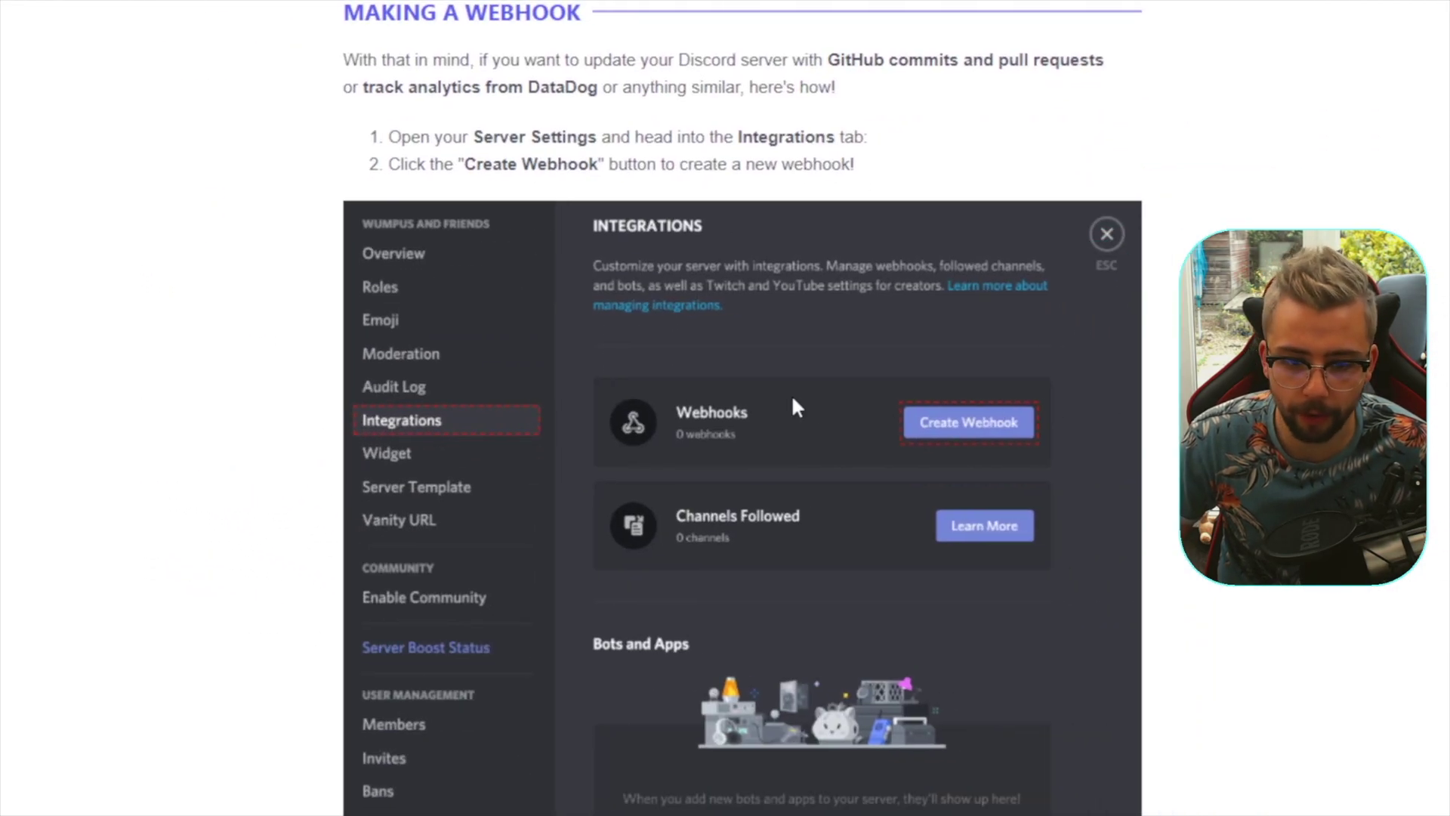
scroll(680, 434, "down", 1)
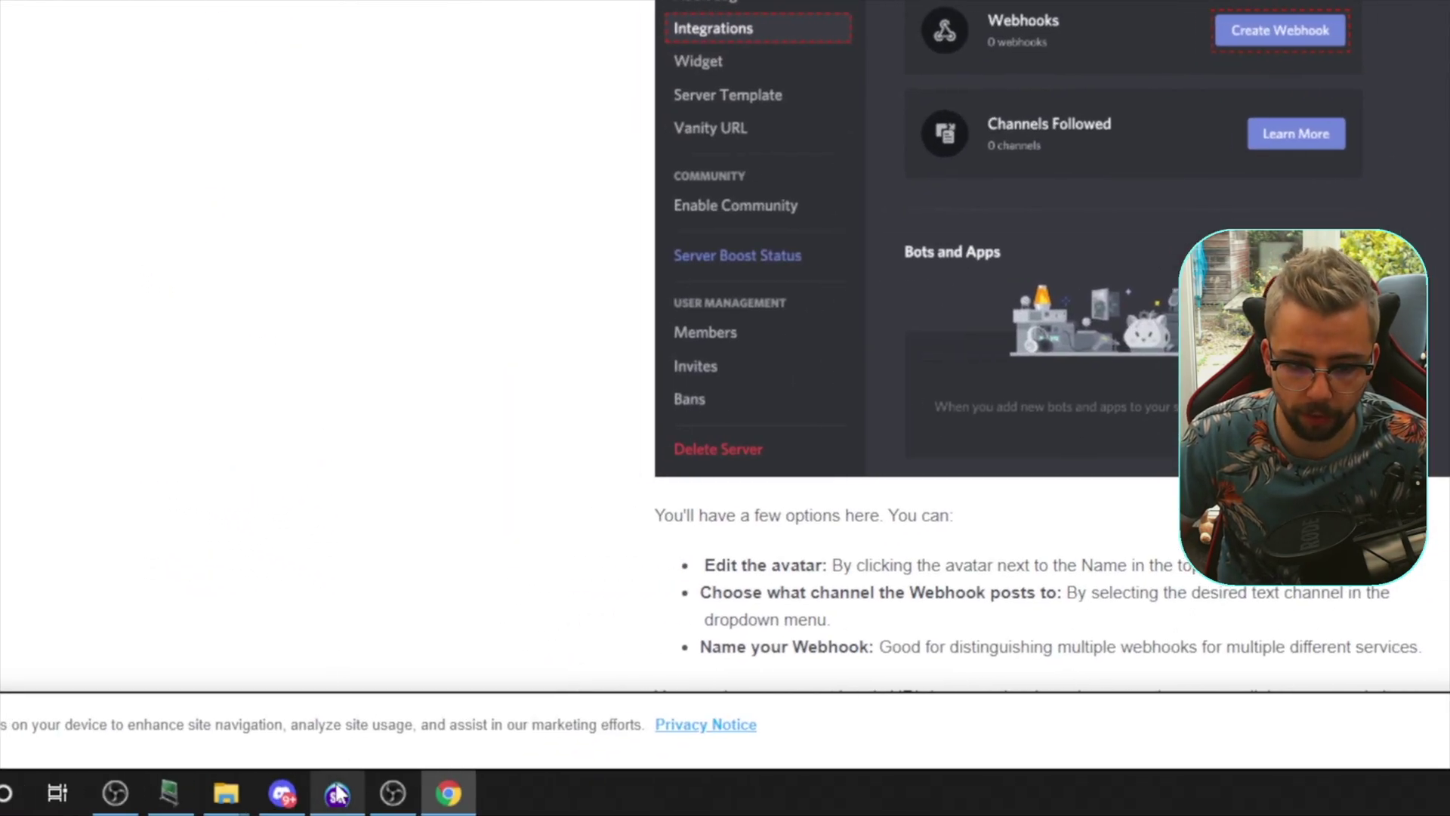
left_click(337, 793)
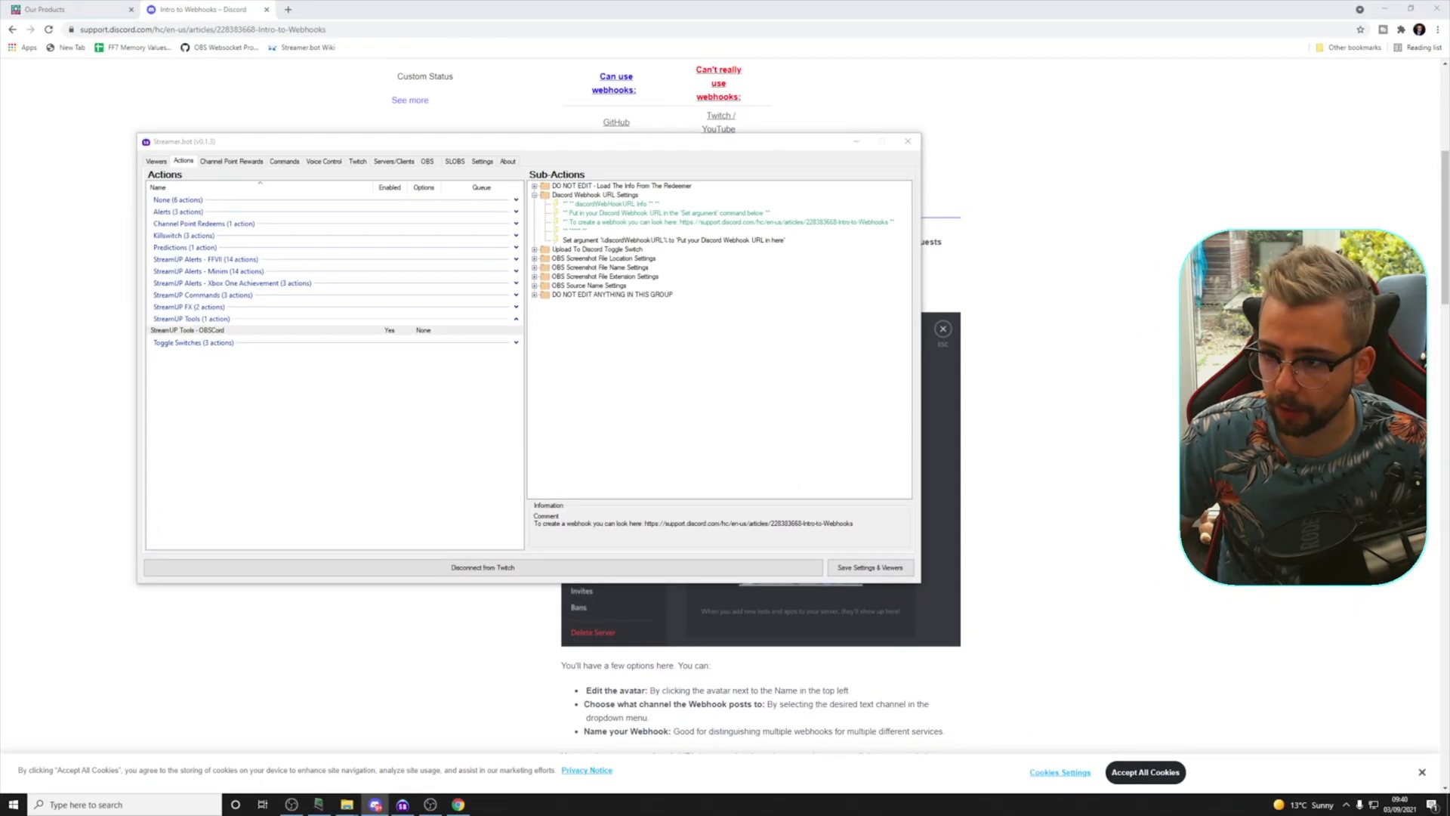
left_click(376, 804)
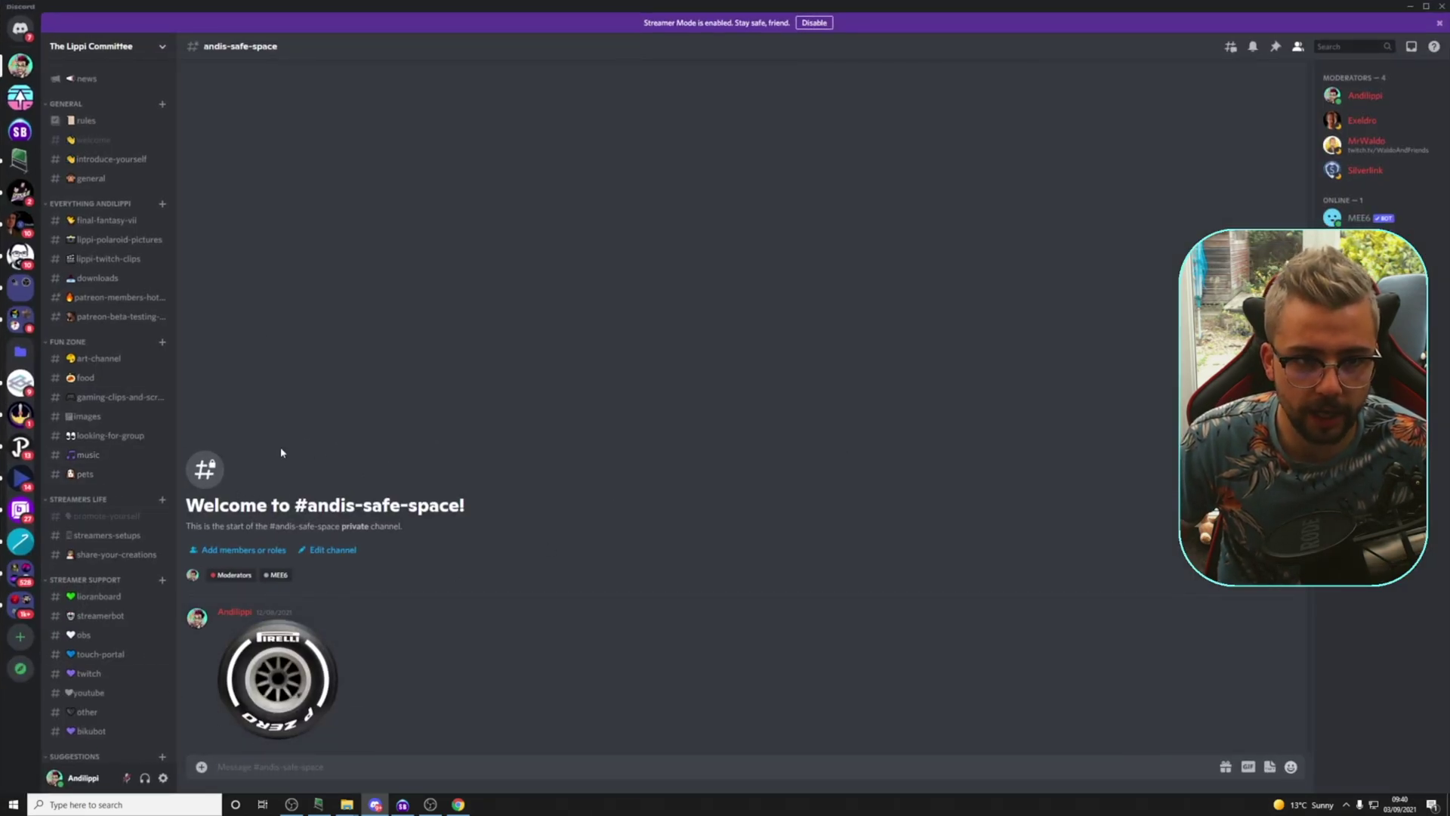
- Delete the TestBot2000 webhook from the server's Integrations > Webhooks settings
key("ctrl+slash")
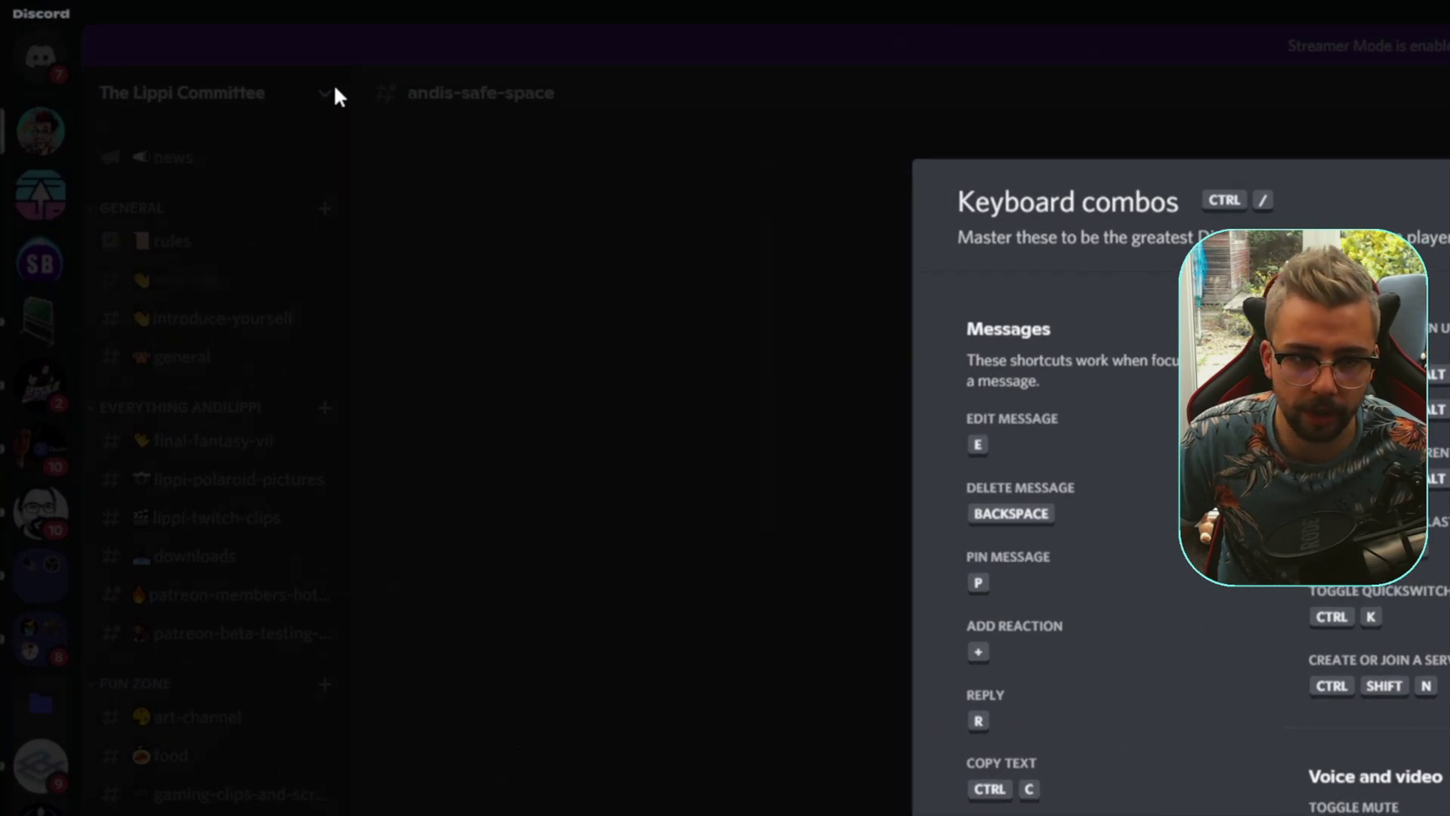
key("Escape")
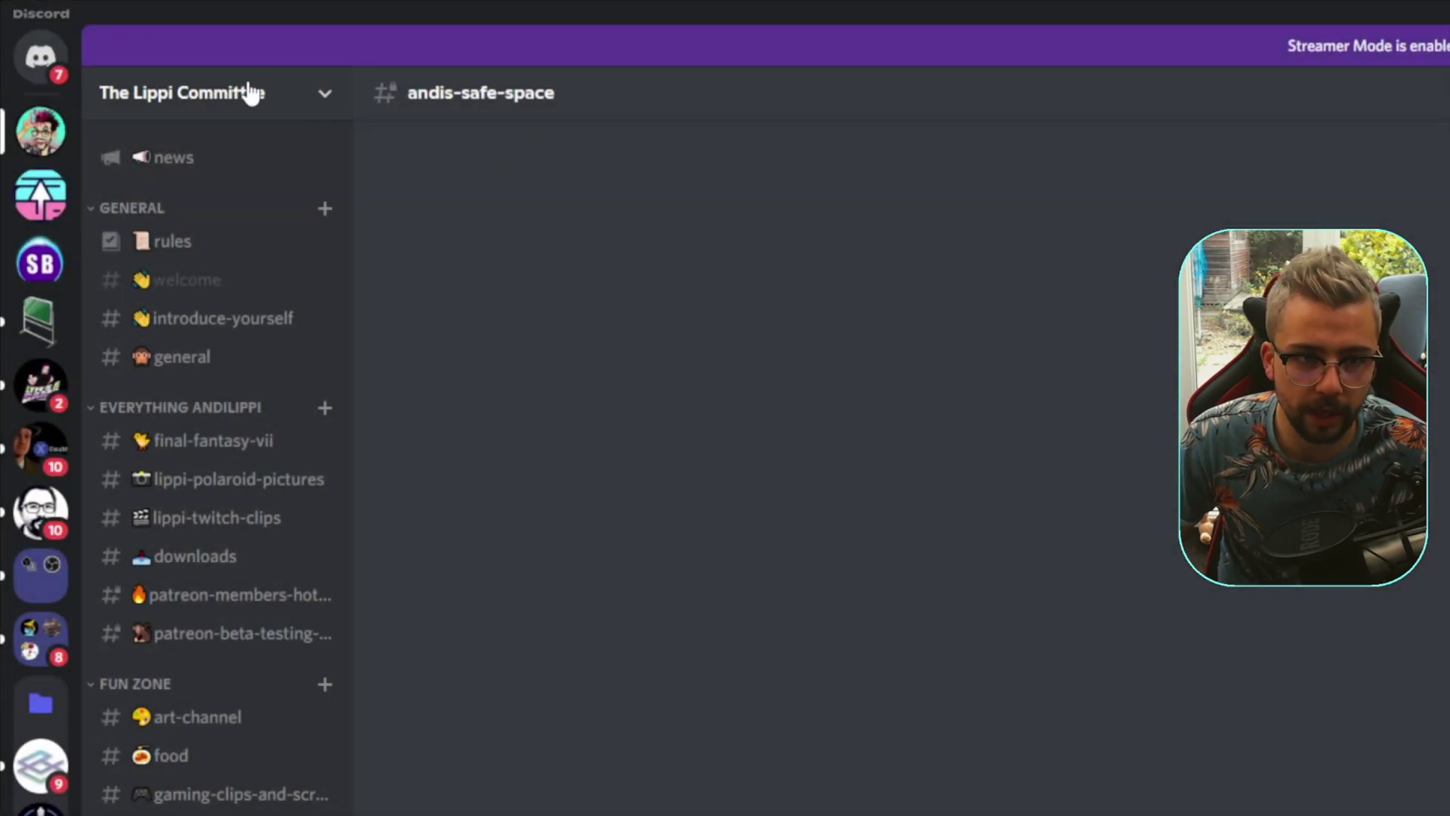
left_click(324, 96)
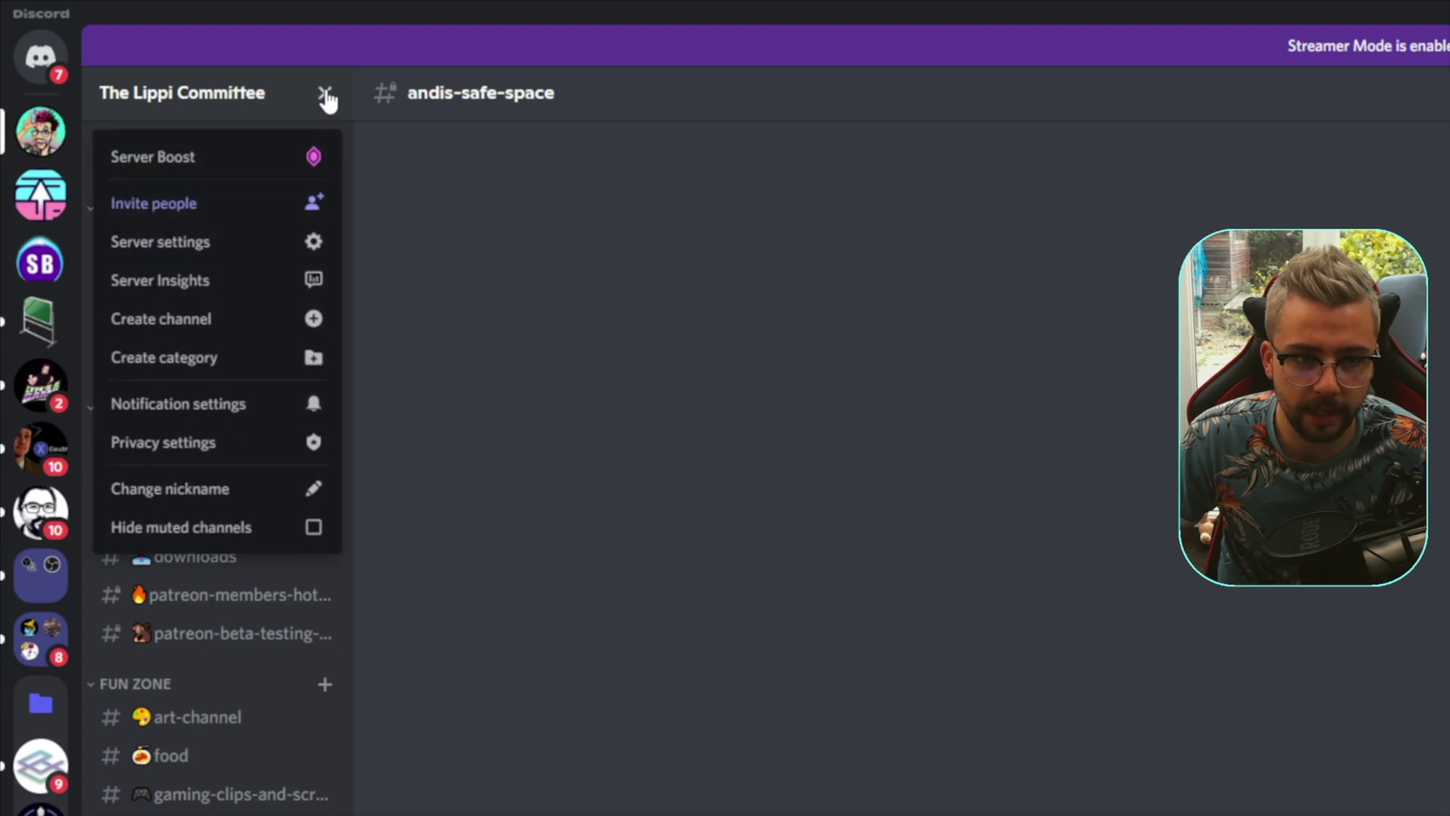
left_click(236, 252)
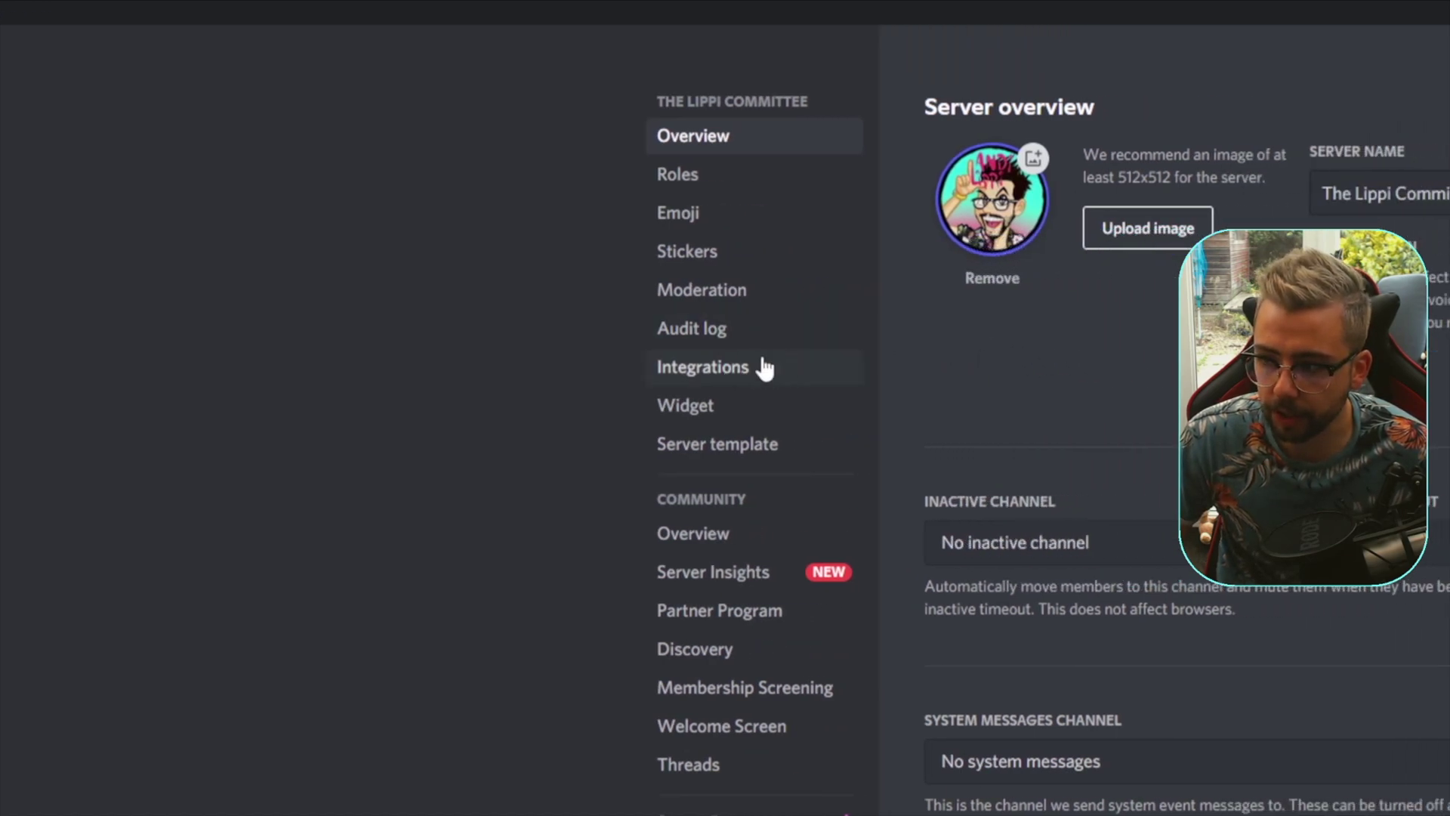
left_click(765, 370)
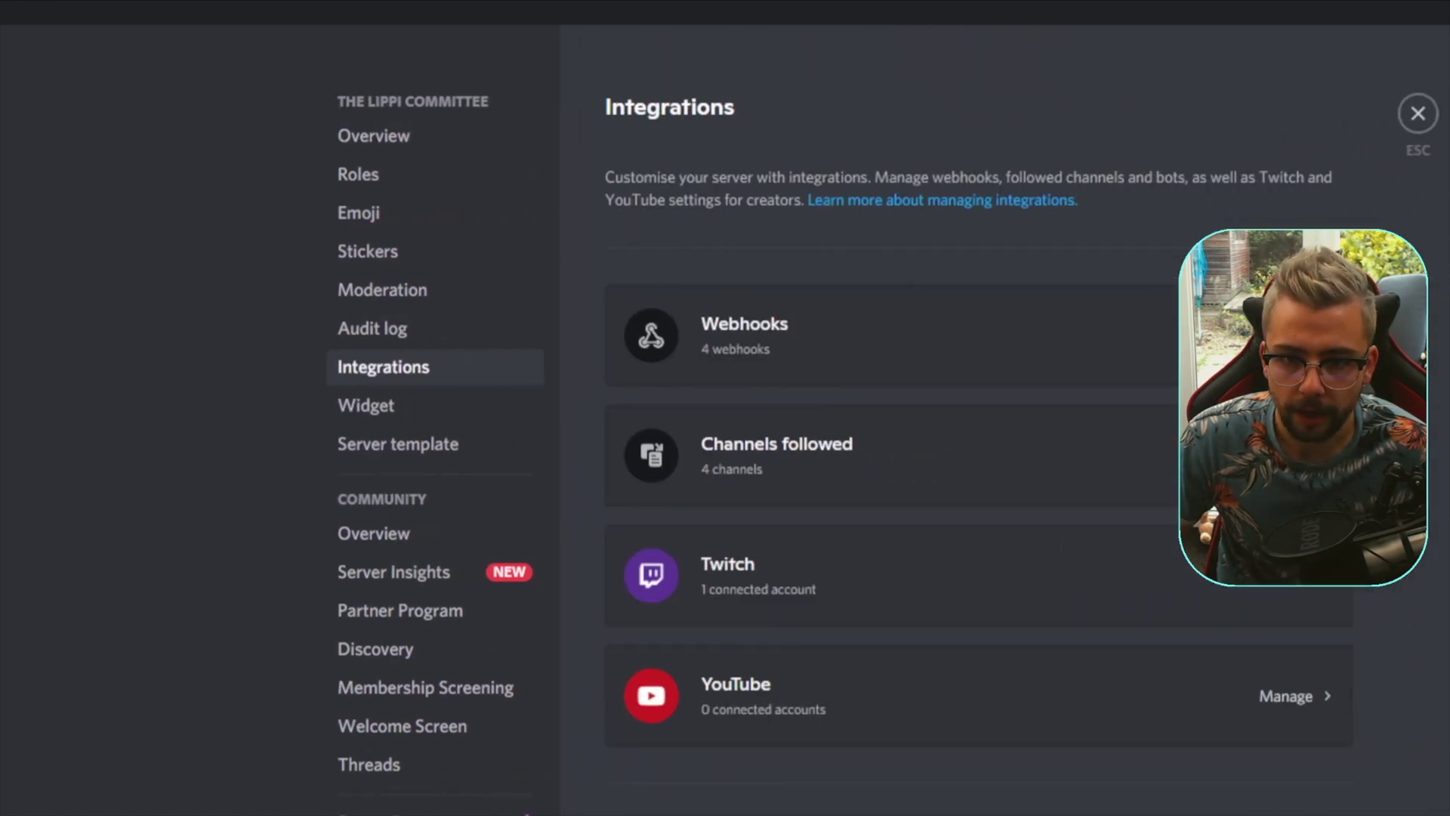
left_click(916, 360)
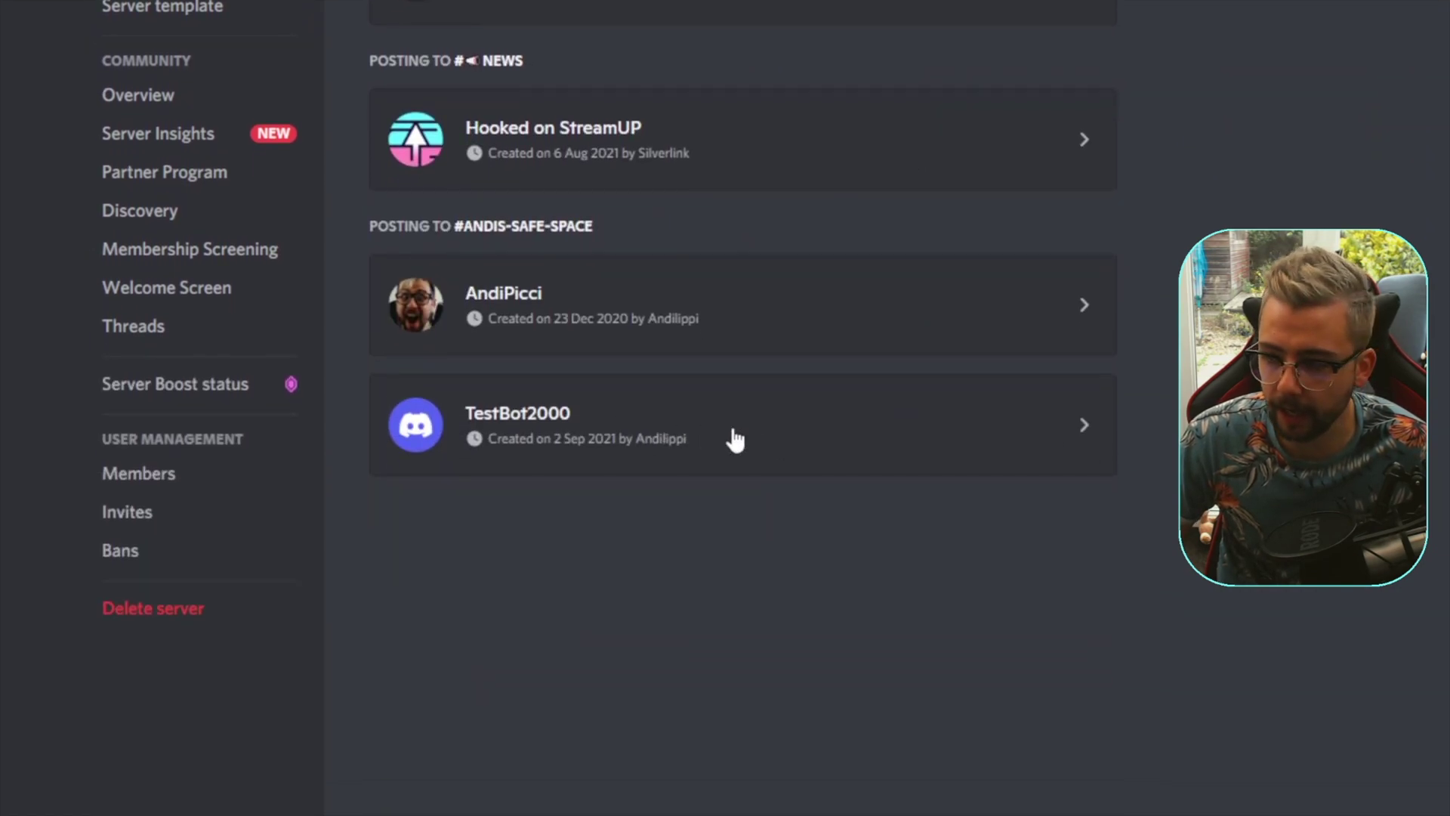
left_click(713, 443)
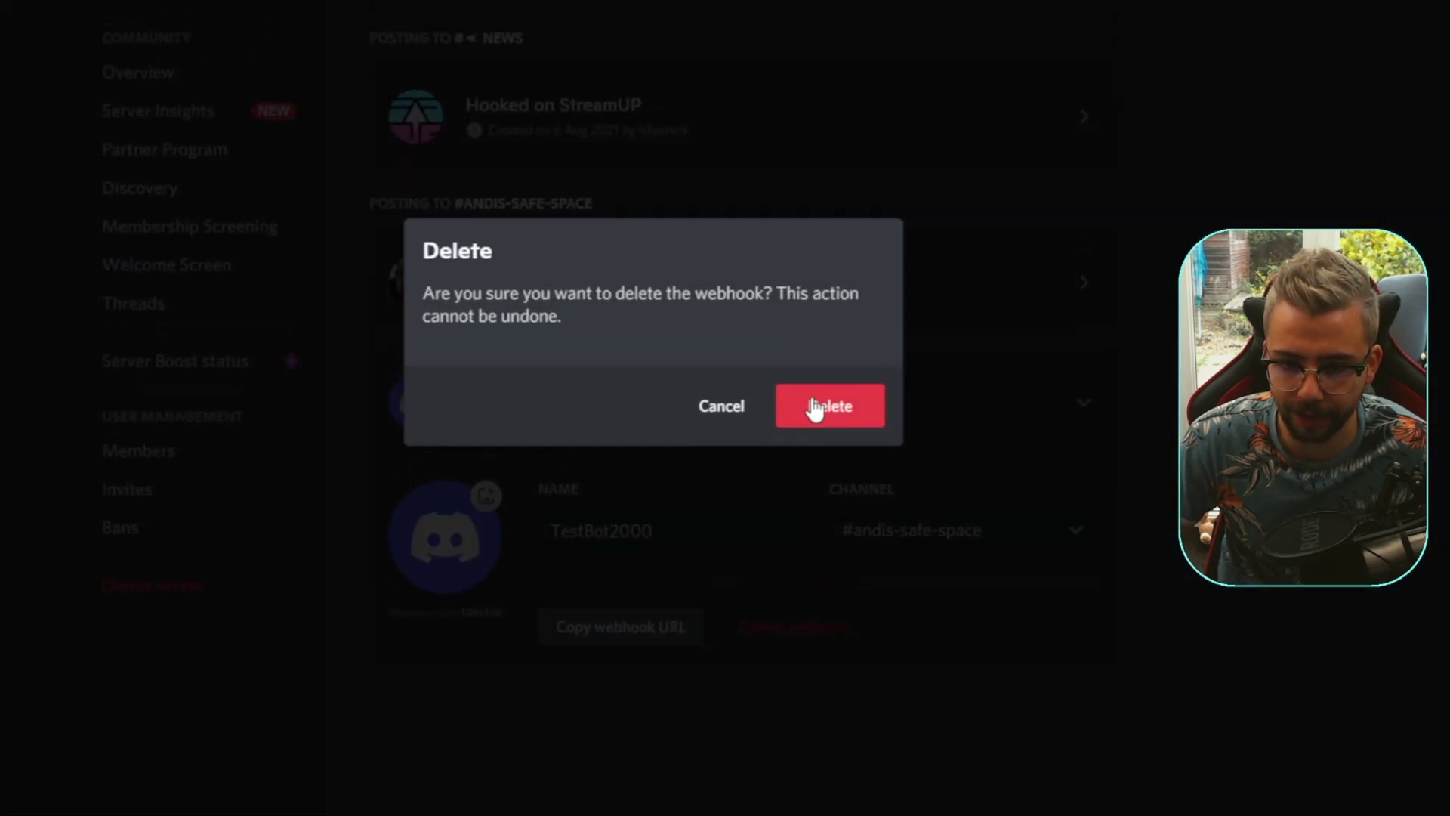
left_click(814, 408)
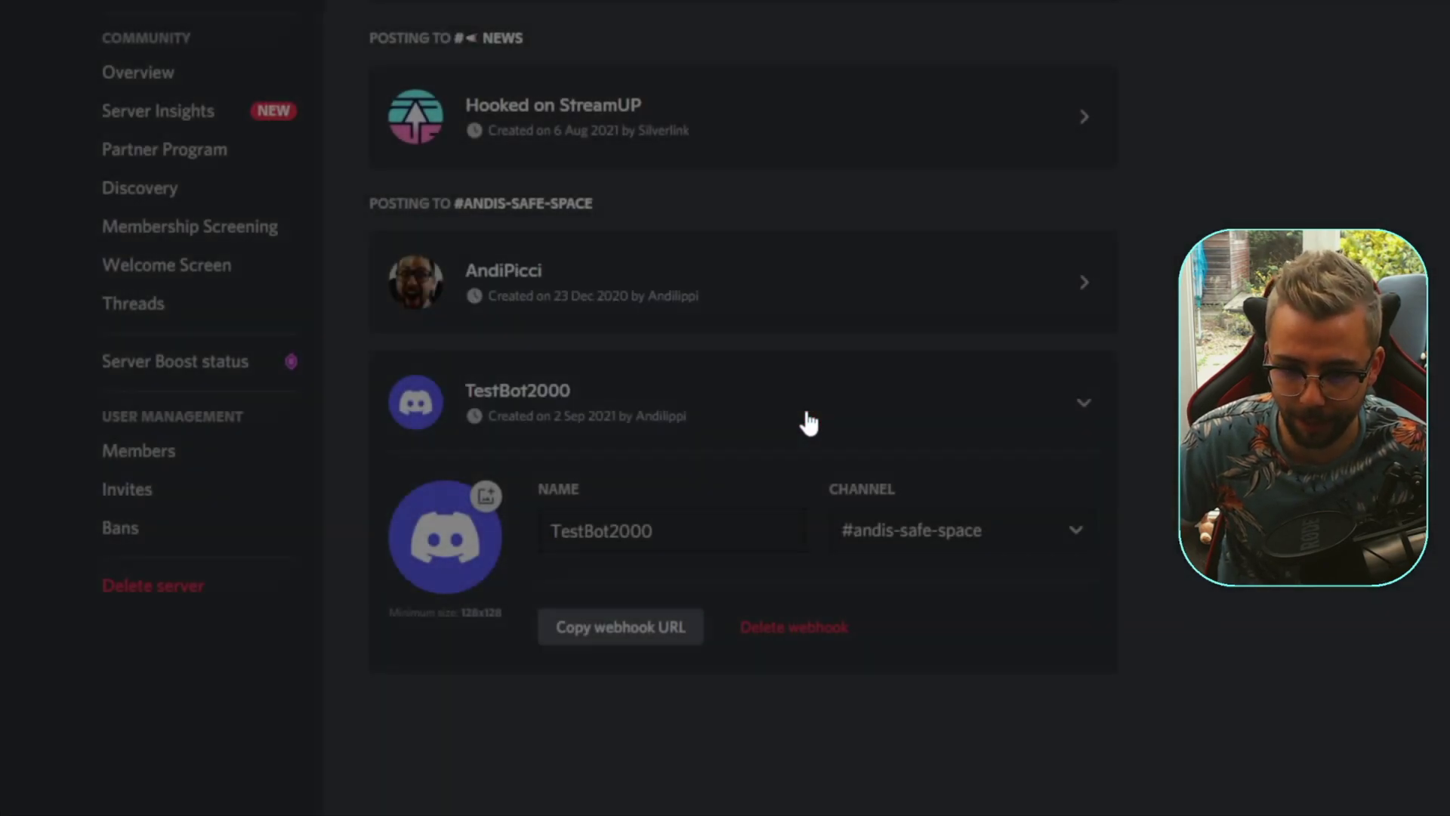
scroll(802, 414, "up", 6)
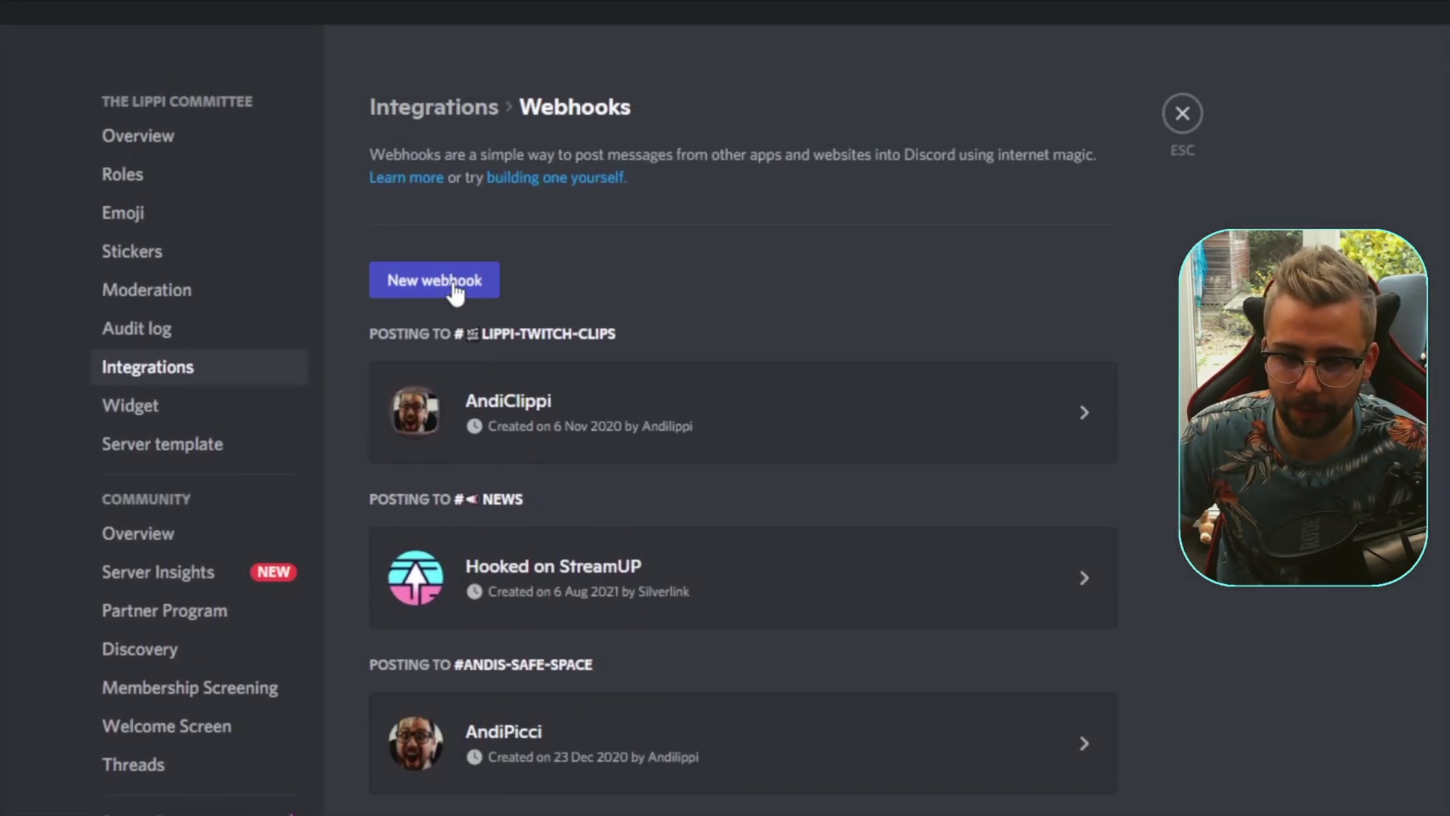
- Create a Spidey Bot webhook posting to #andis-safe-space, save it, and copy its URL
left_click(456, 290)
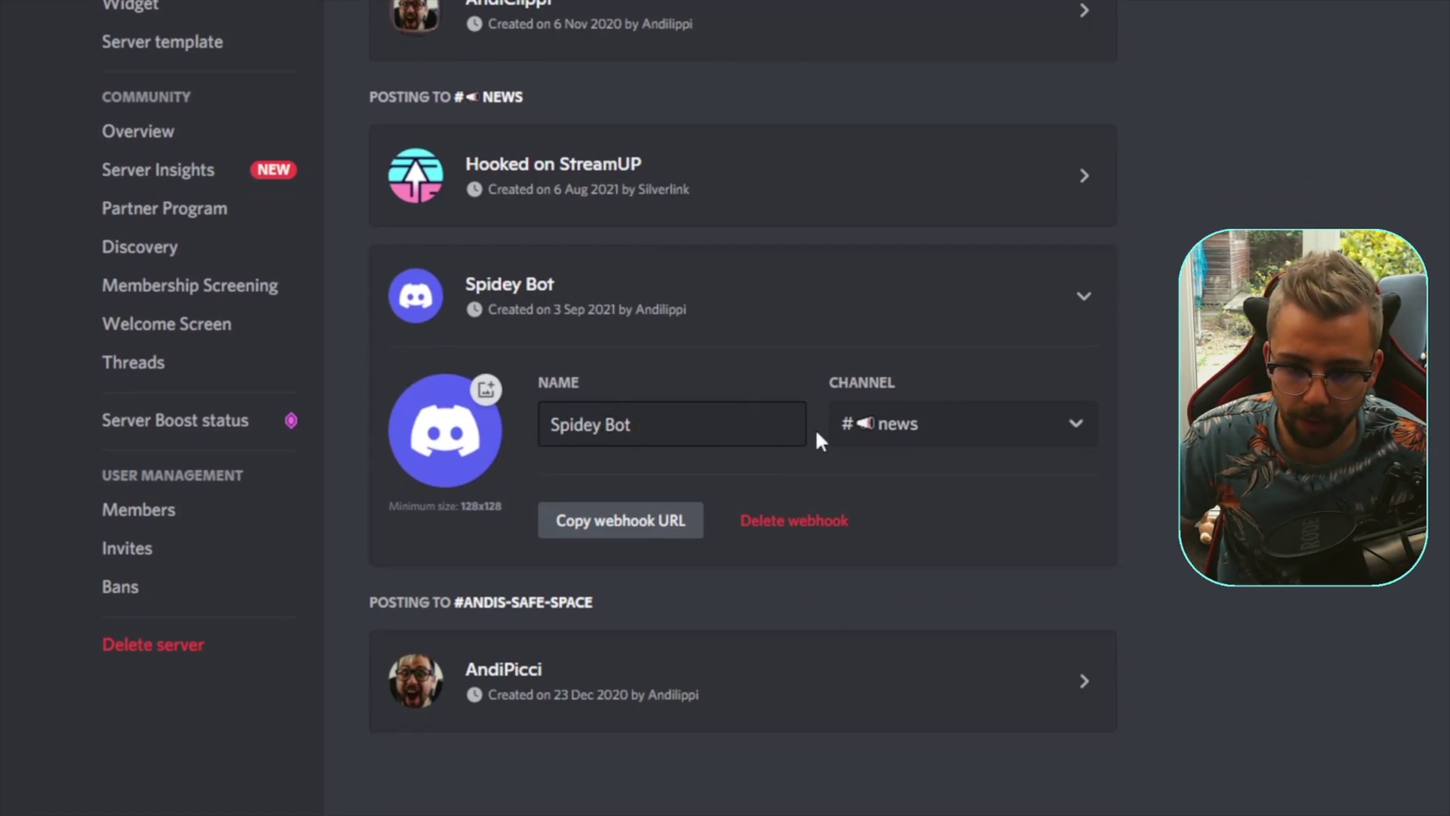
left_click(1072, 427)
scroll(1000, 672, "down", 3)
scroll(989, 451, "down", 5)
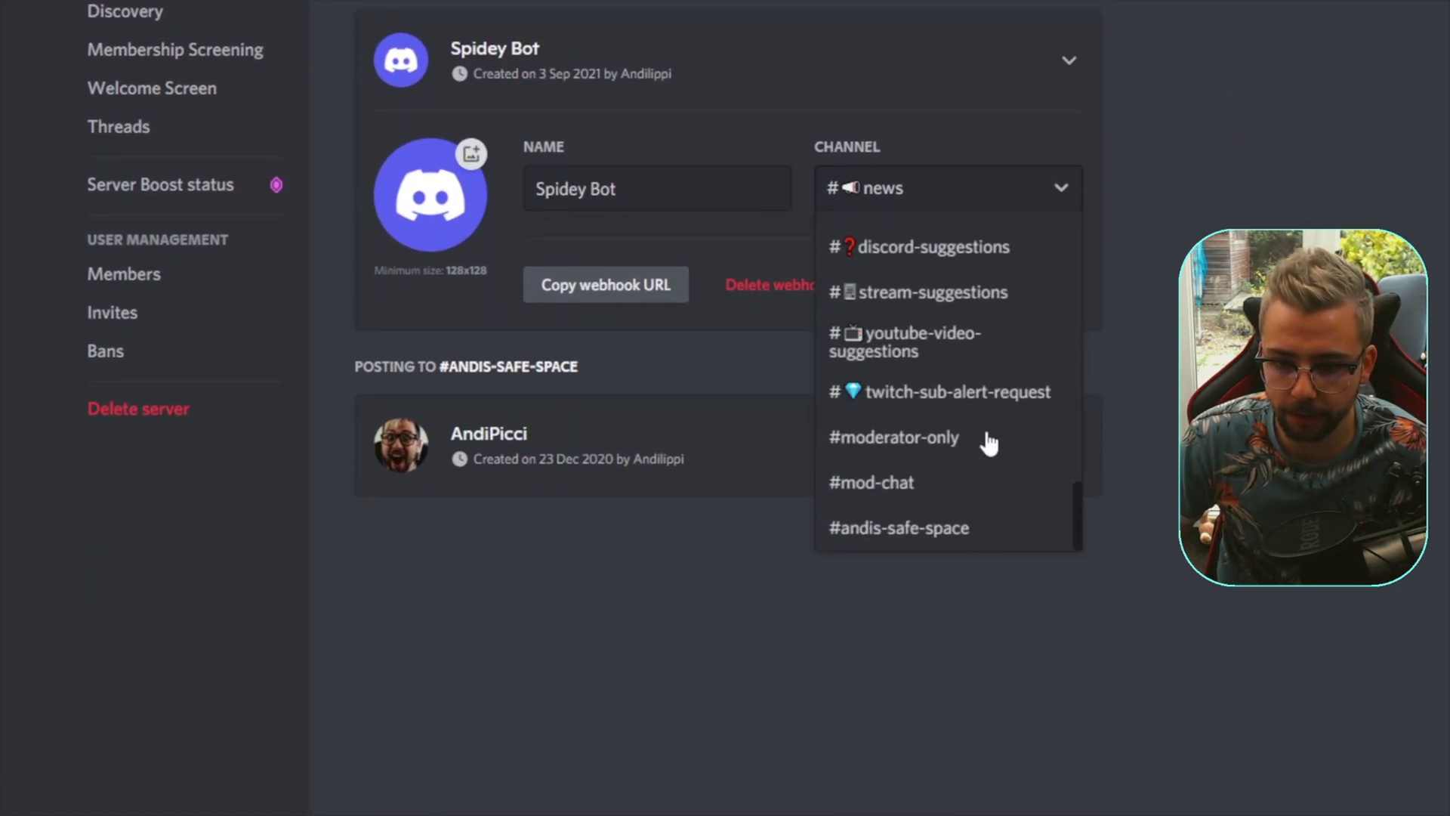
left_click(921, 547)
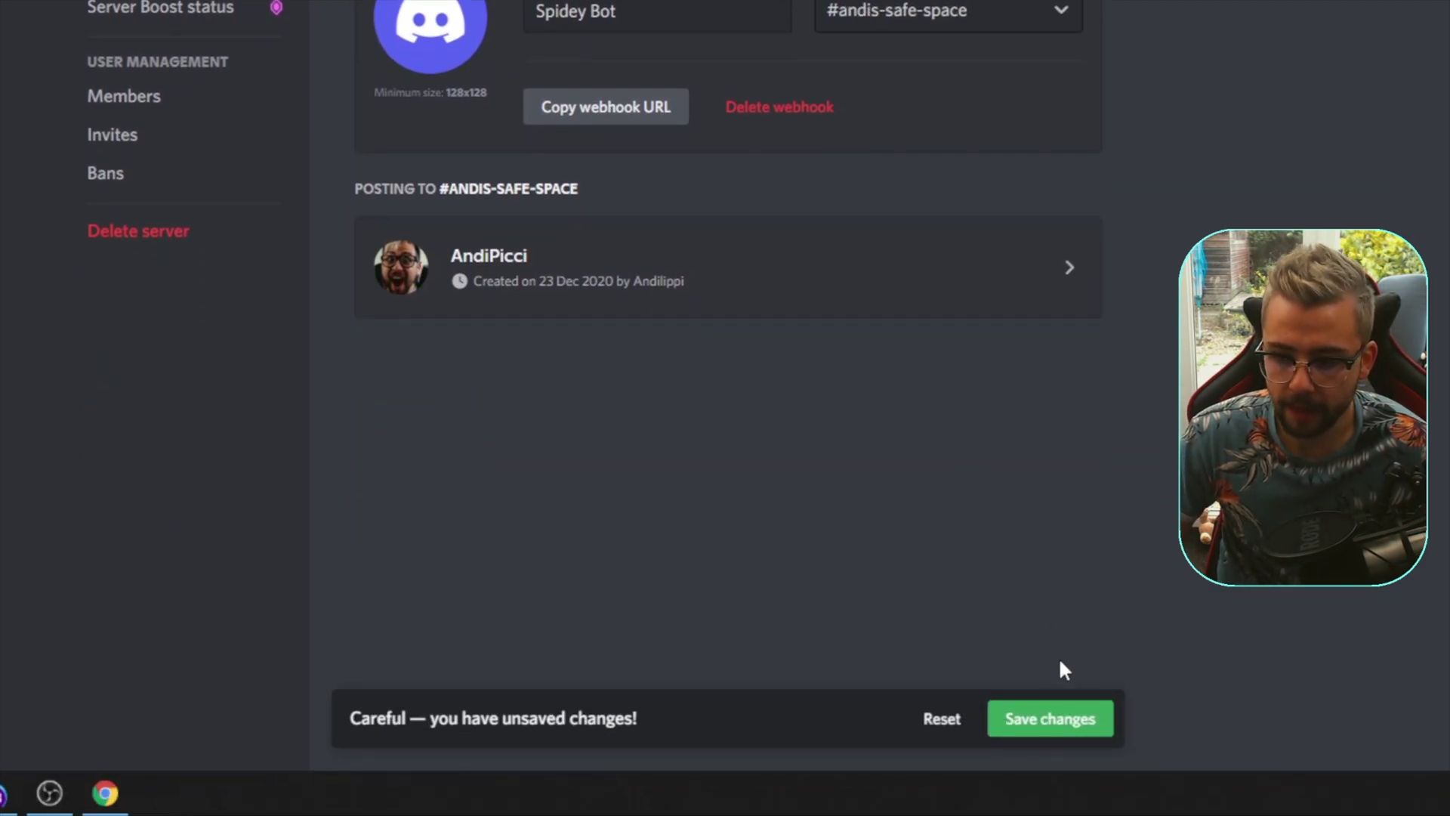
left_click(1055, 721)
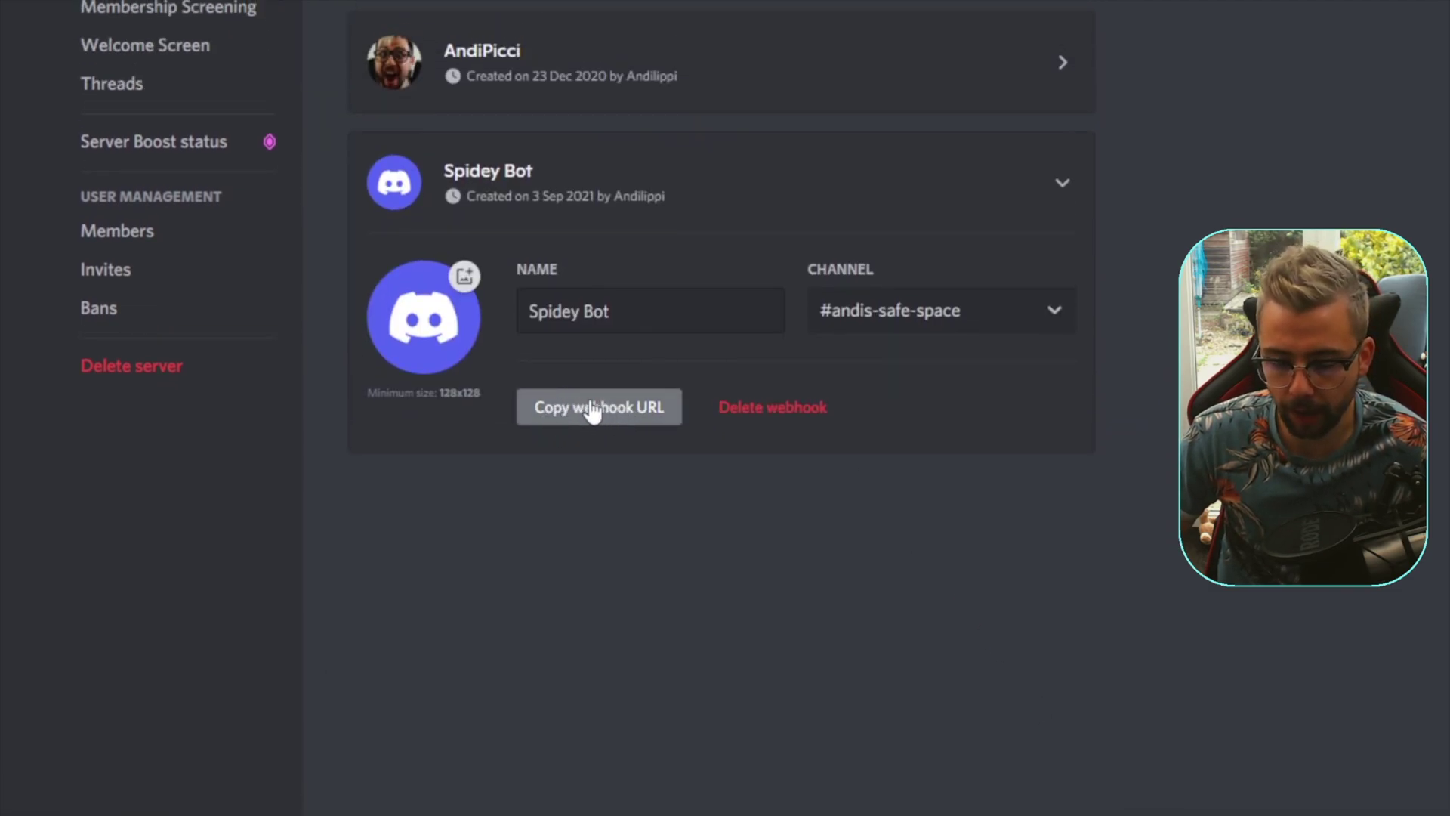
left_click(598, 407)
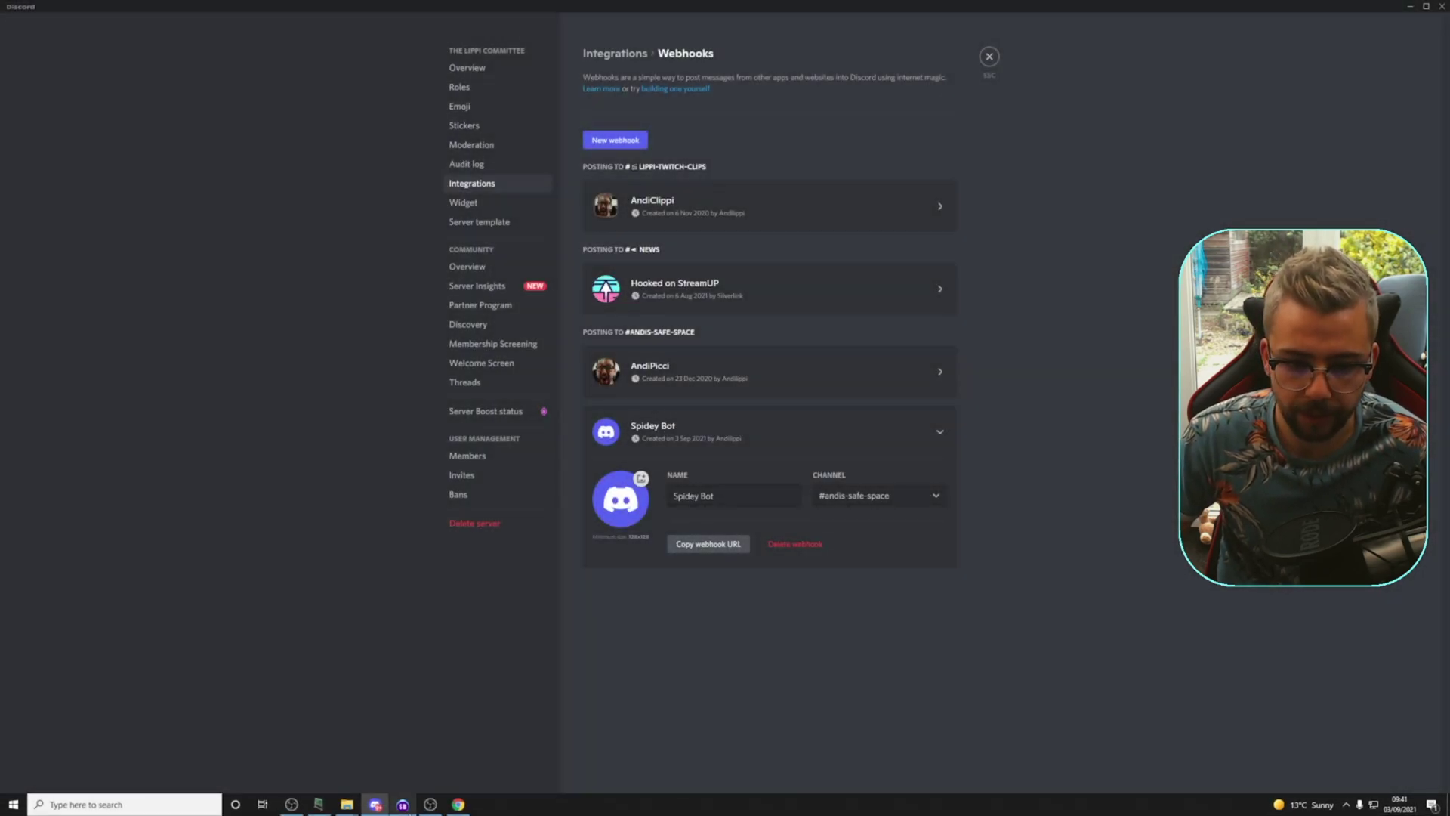
- Replace the %discordWebhookURL% placeholder value with the pasted Discord webhook URL
left_click(402, 804)
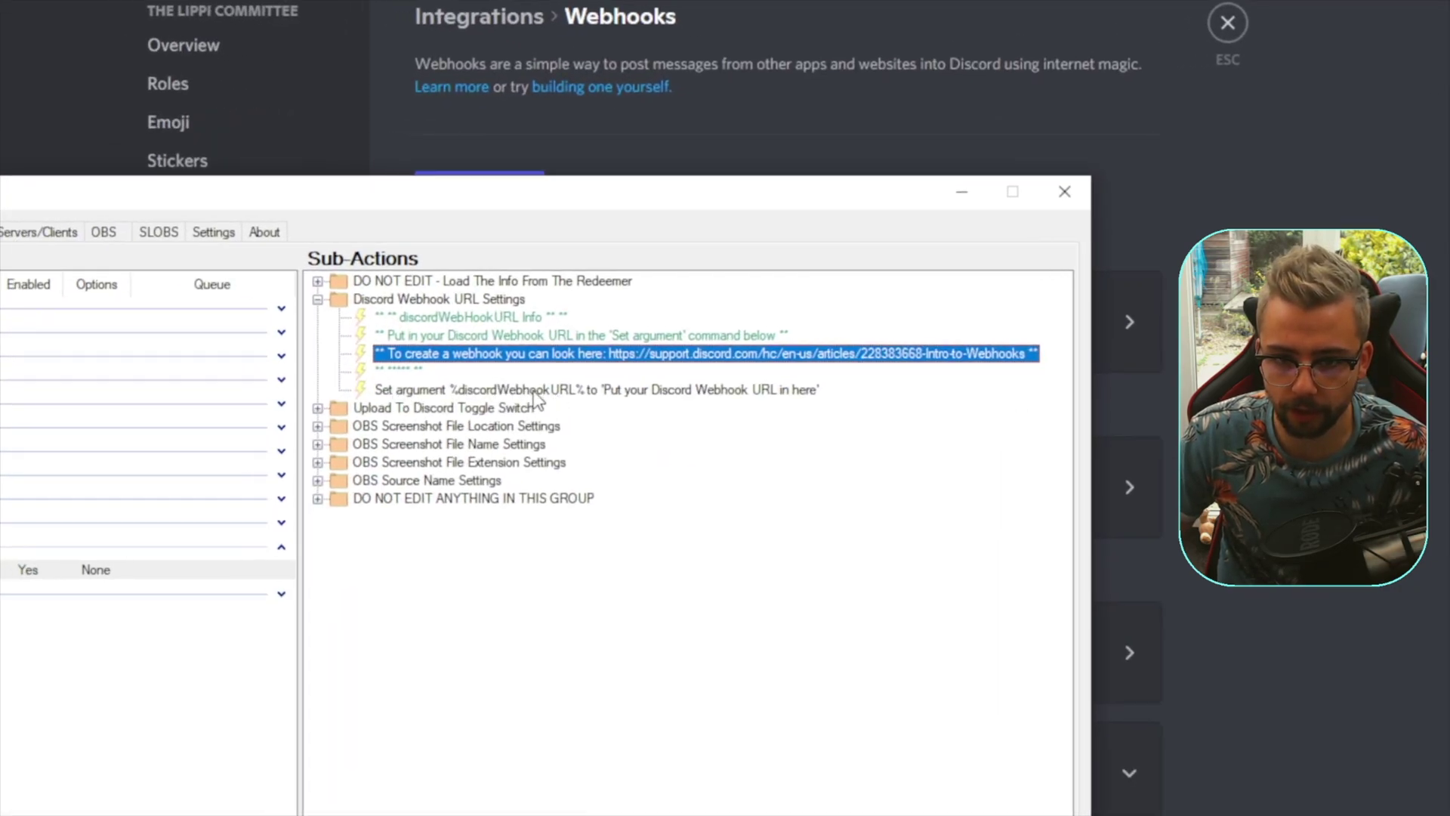
double_click(601, 392)
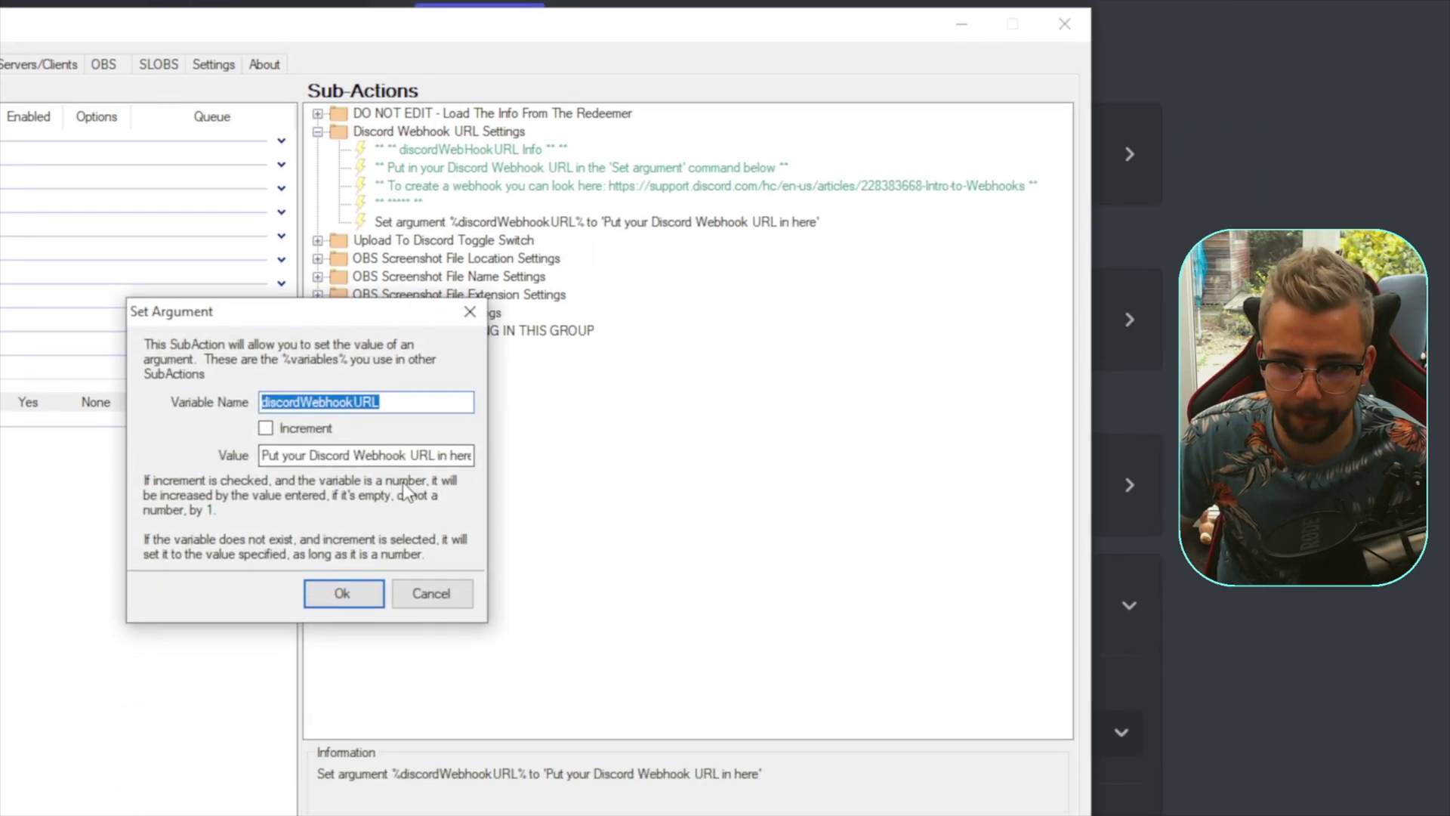
left_click(385, 429)
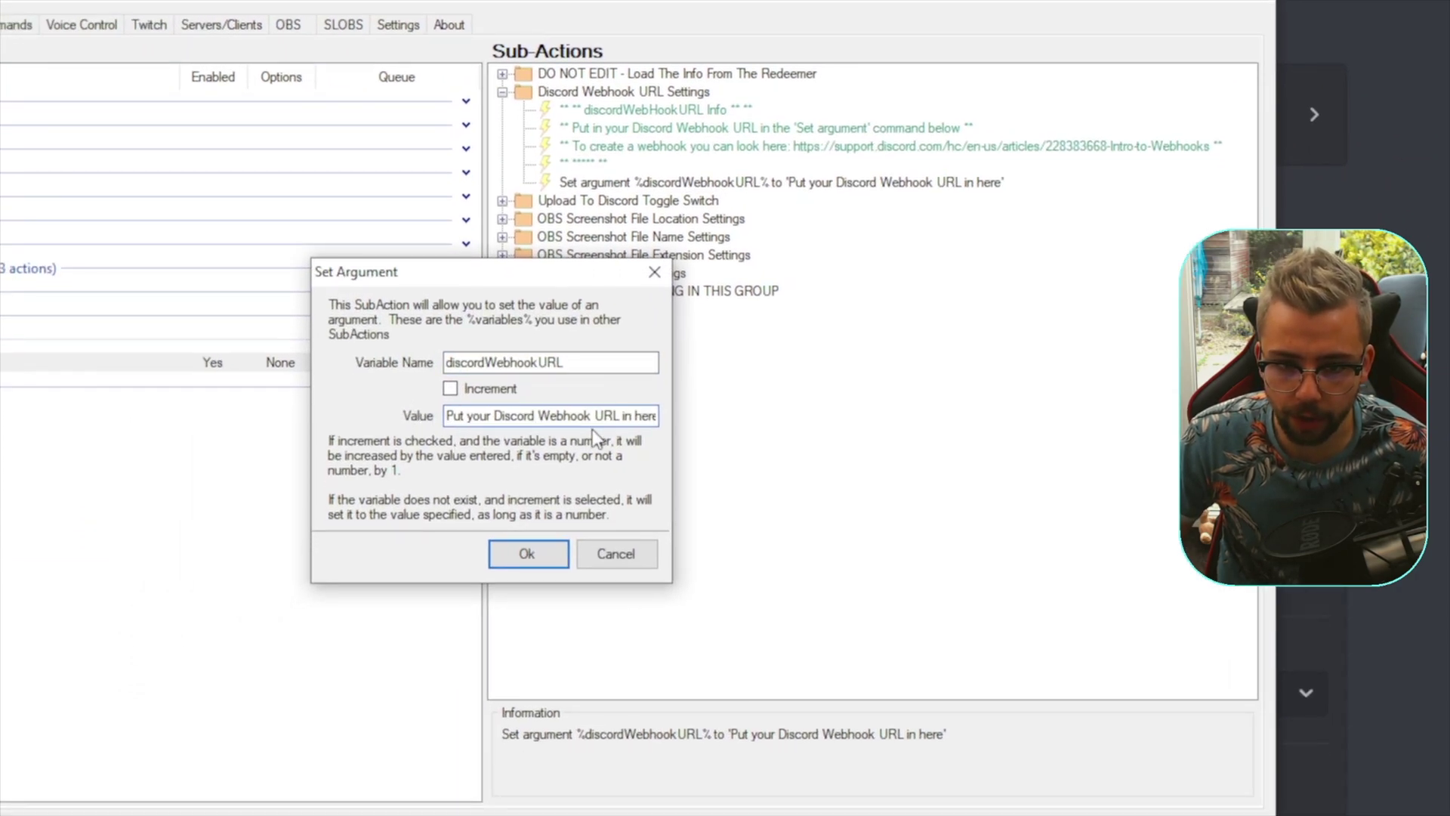
key("ctrl+a")
key("BackSpace")
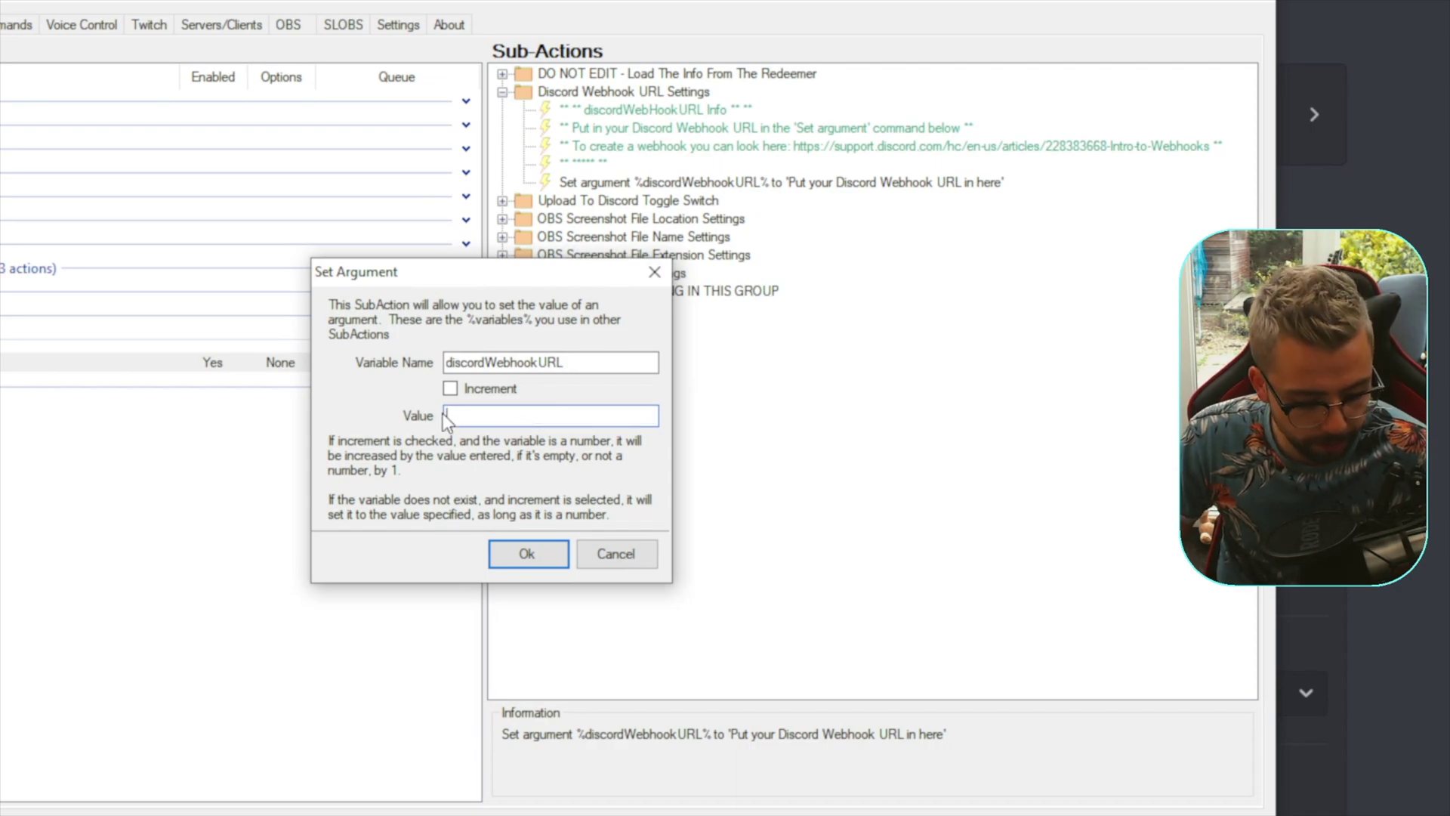
key("ctrl+v")
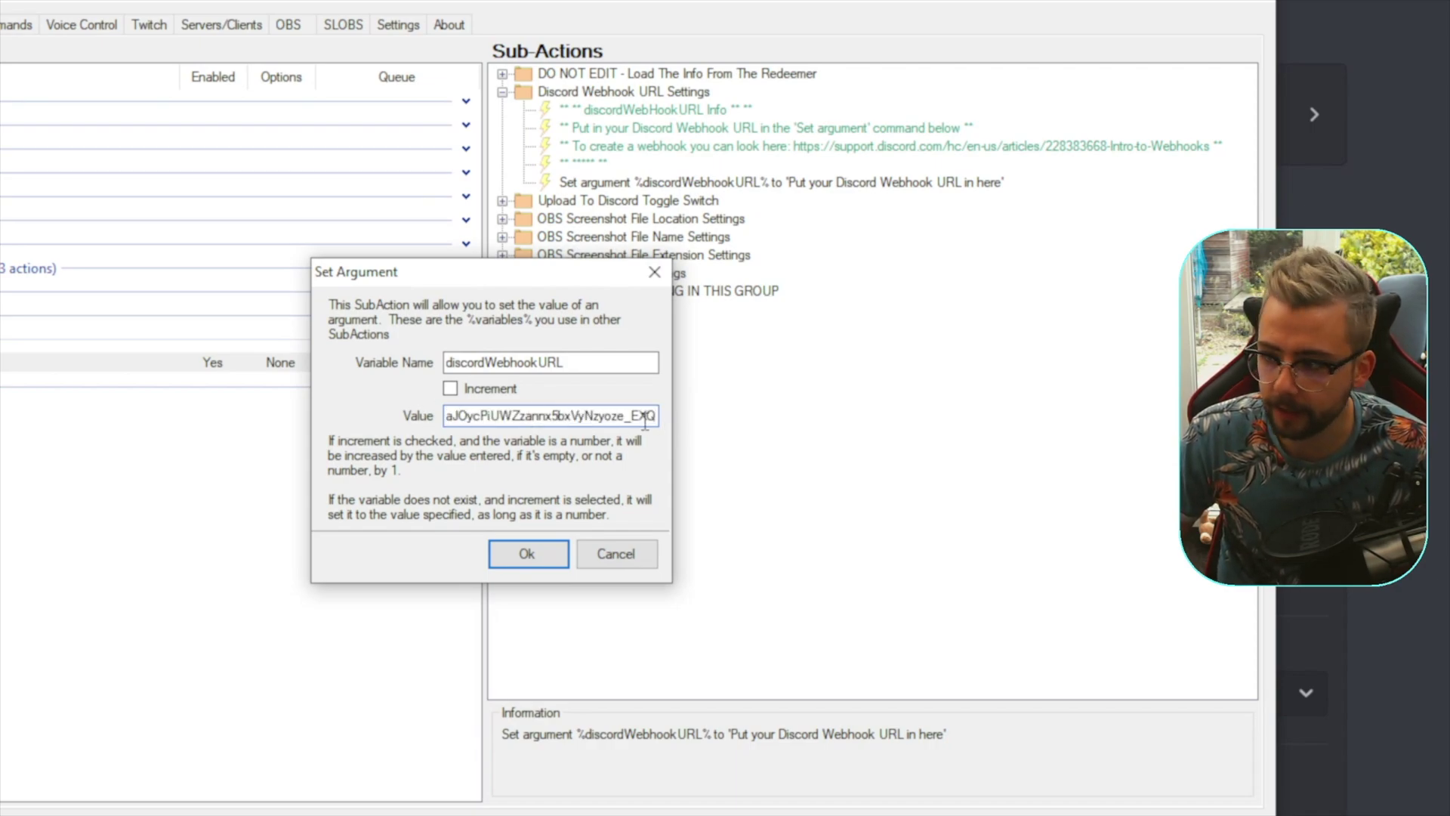
left_click(526, 554)
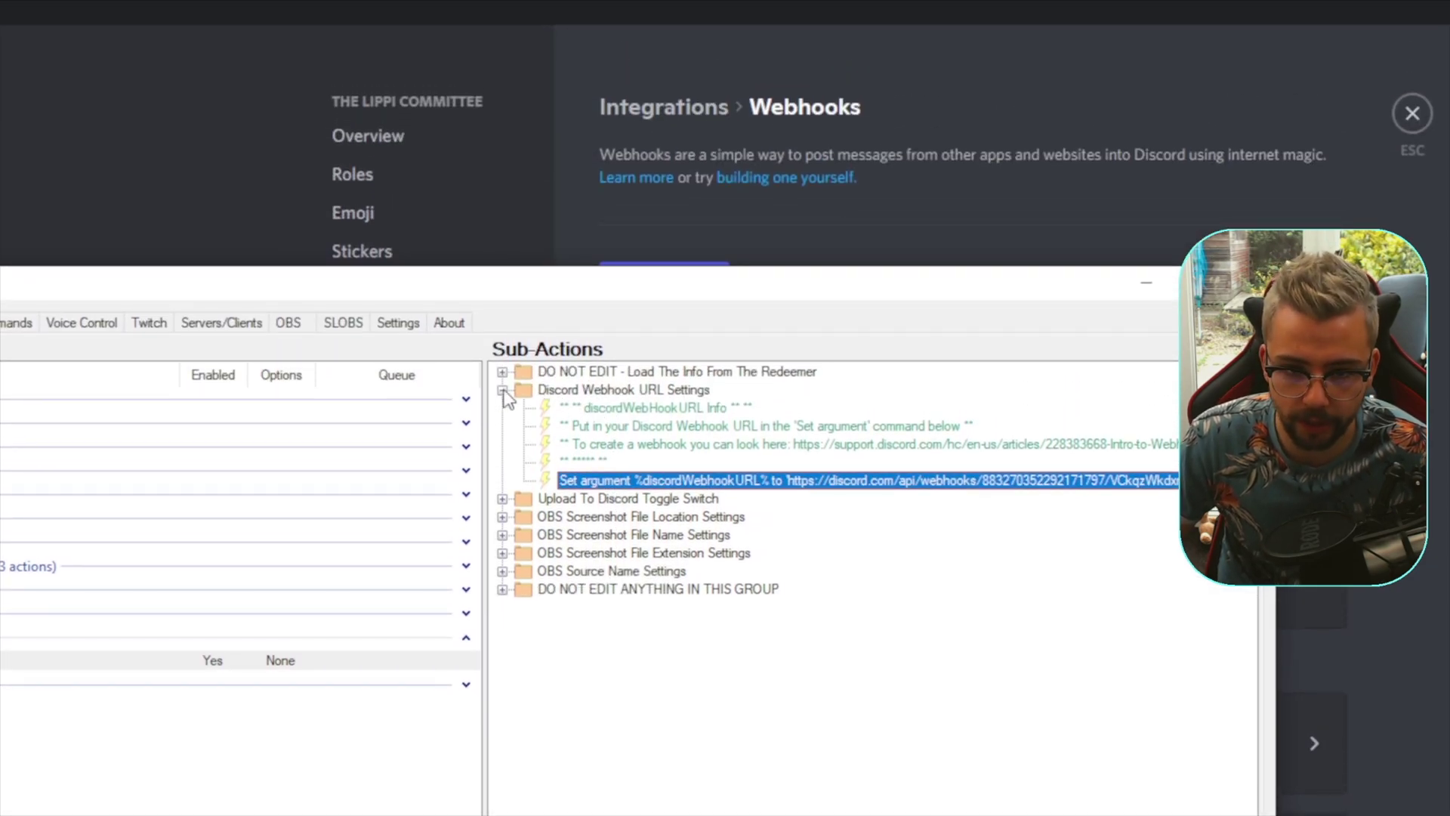
- Confirm %uploadToDiscord% stays True, collapsing the webhook URL and toggle groups
left_click(502, 390)
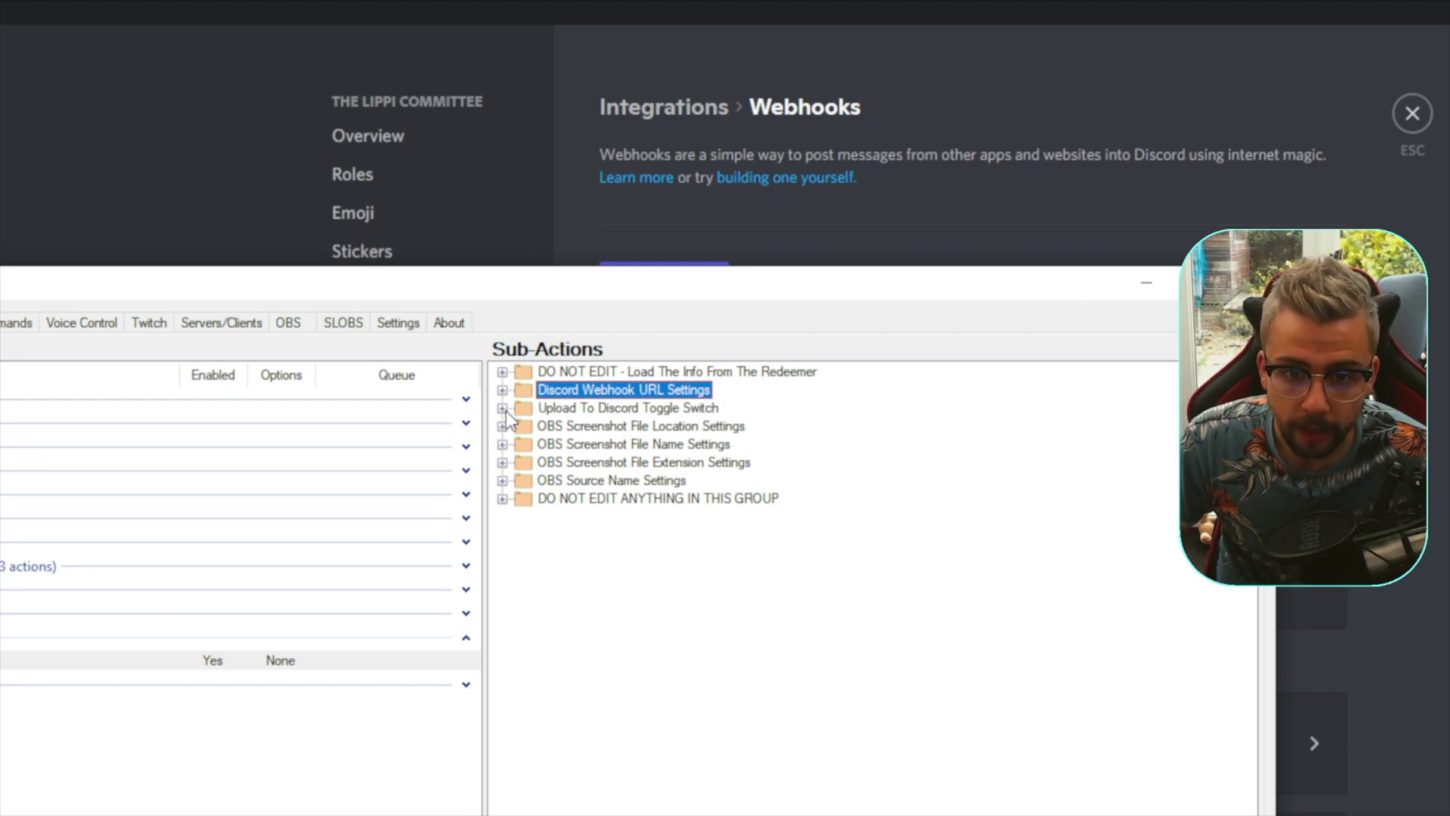
left_click(502, 409)
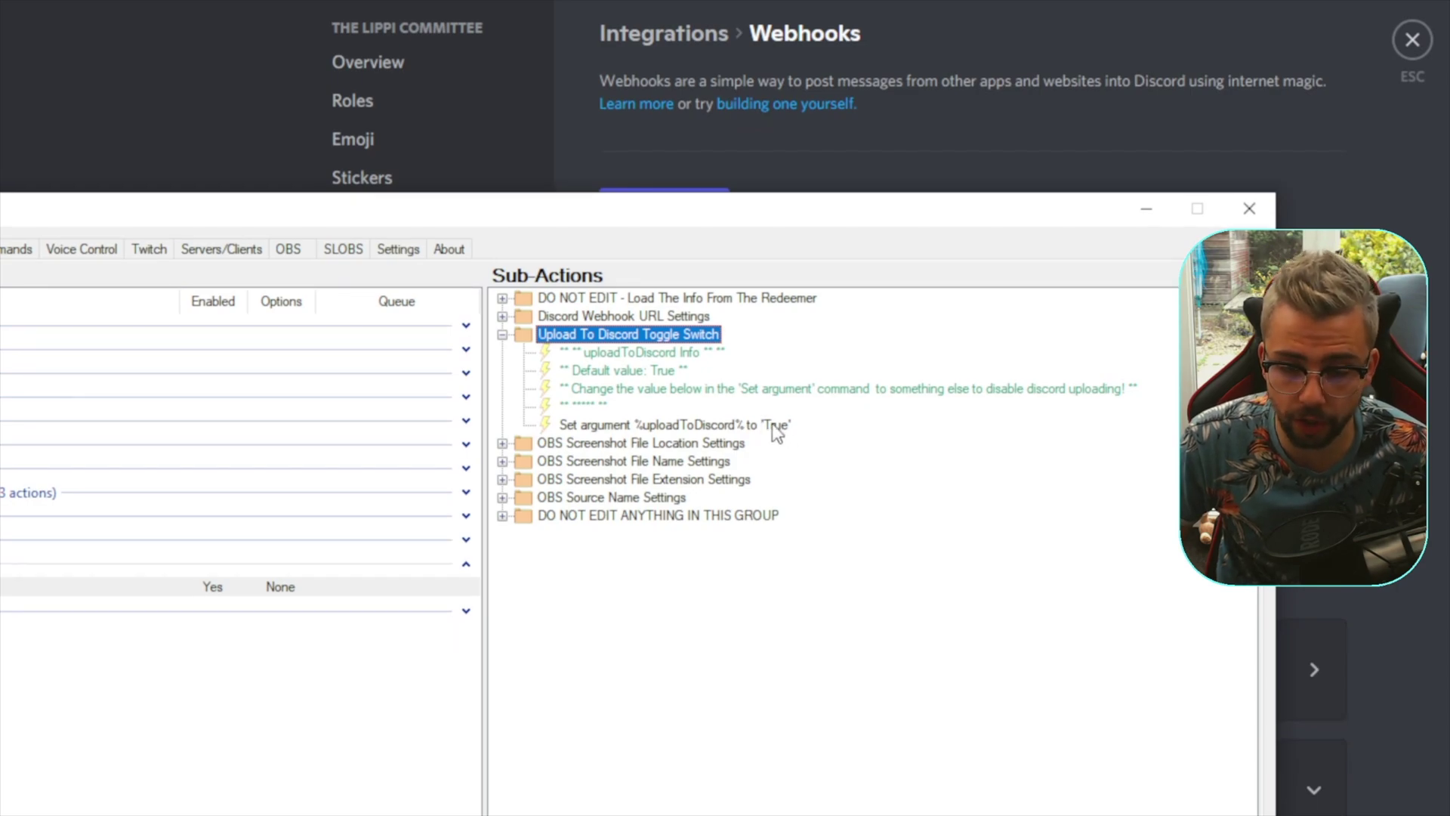
double_click(777, 428)
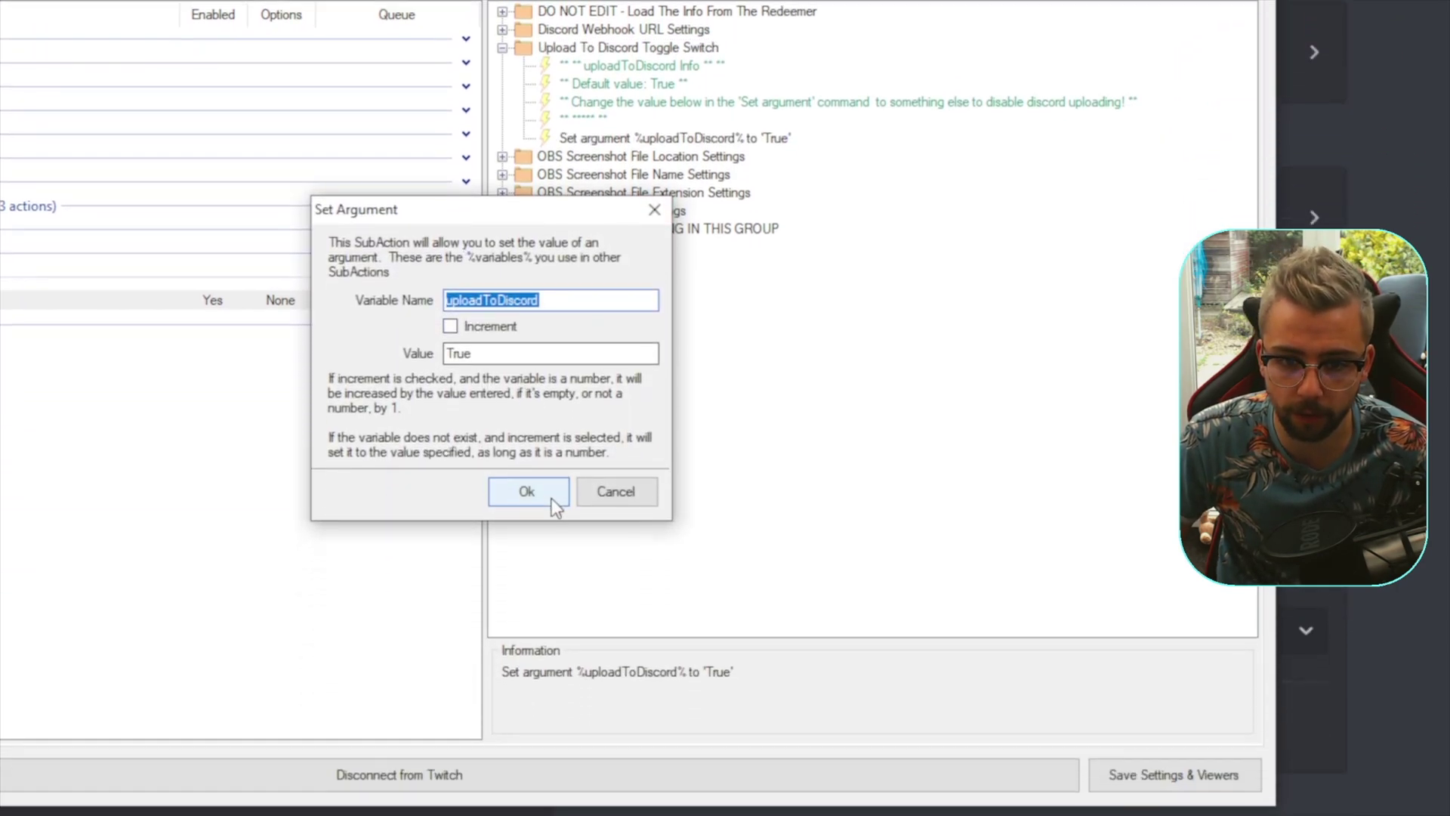
left_click(527, 569)
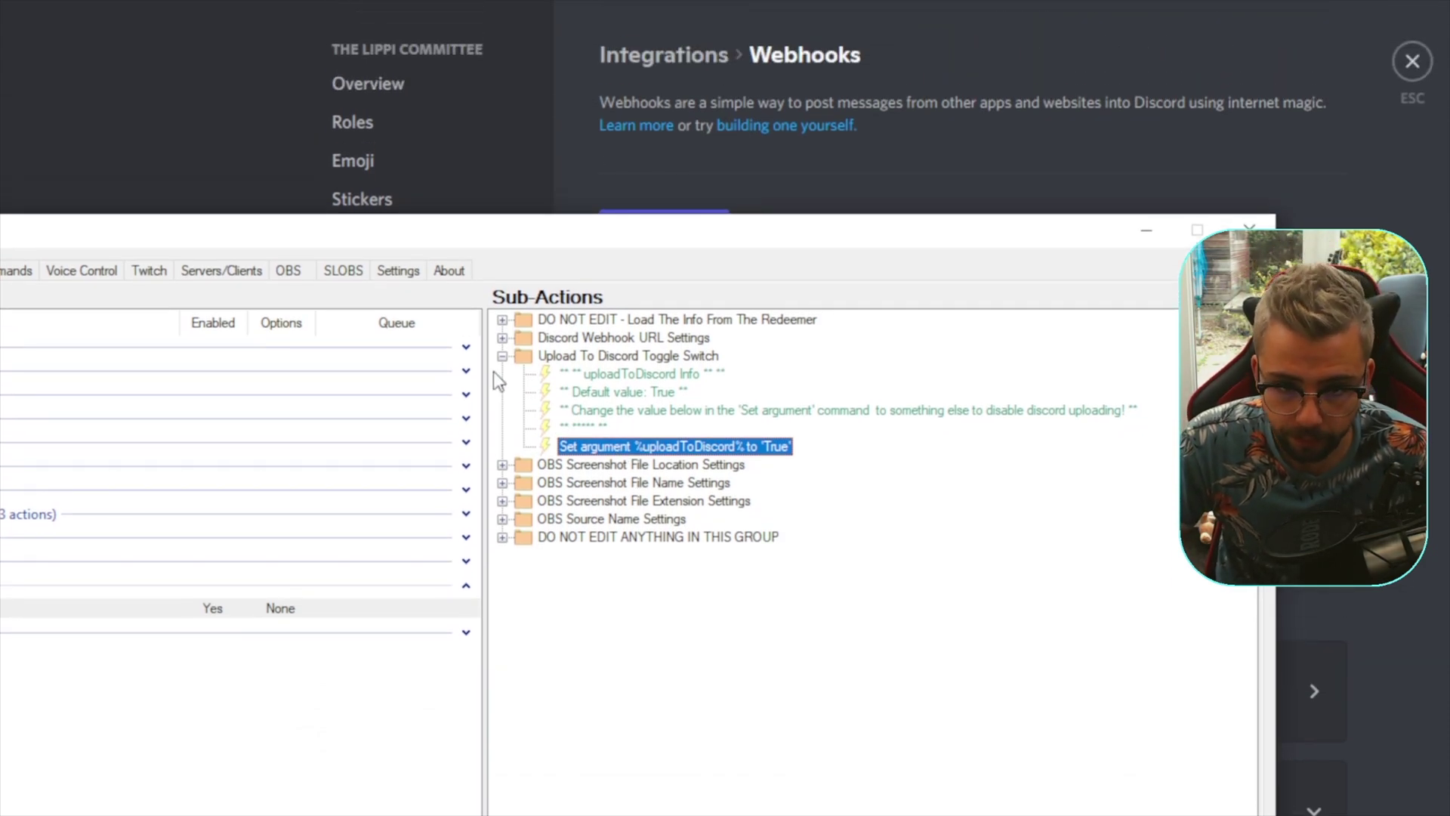
left_click(502, 290)
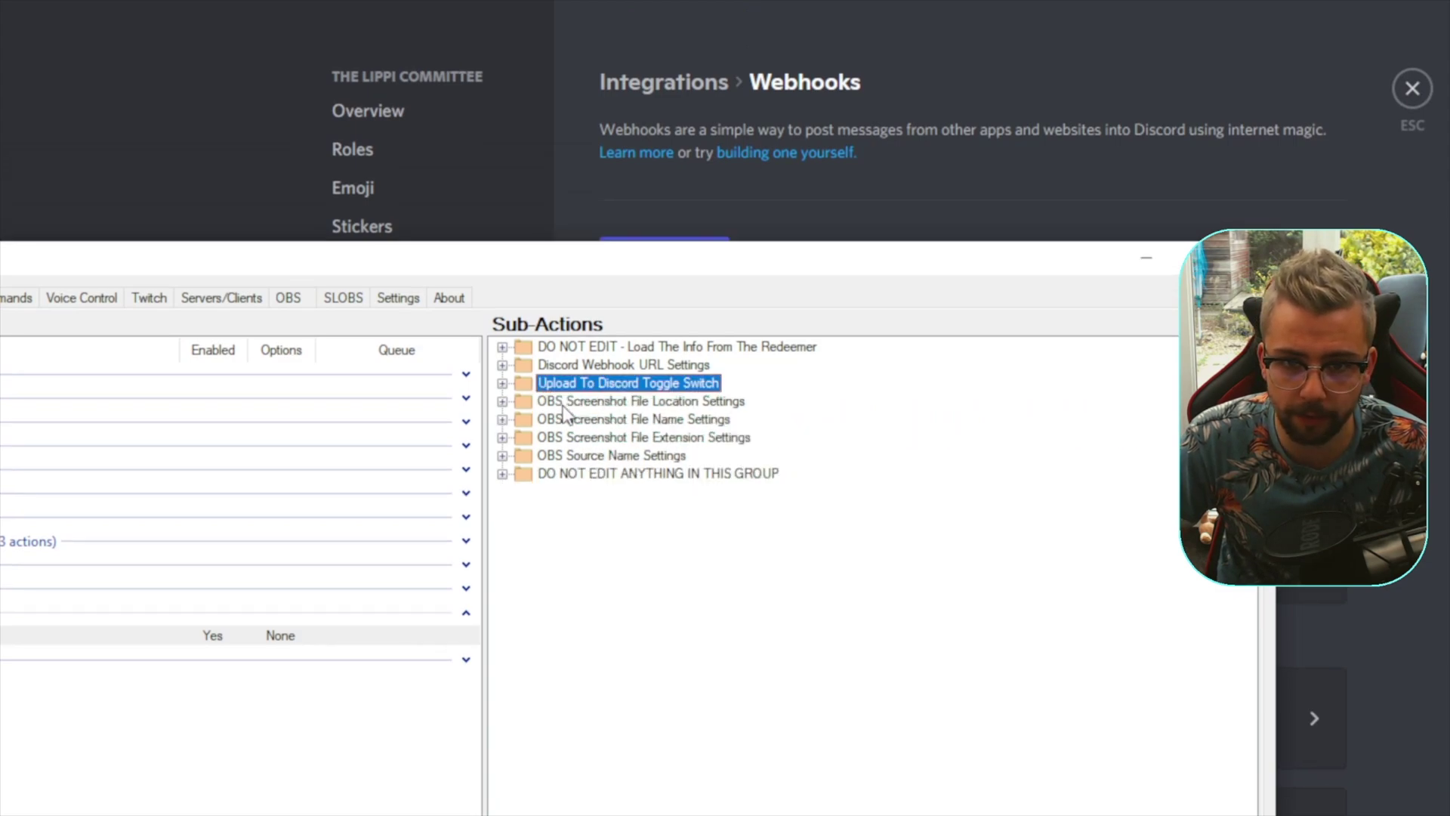
- Expand OBS Screenshot File Location Settings, then delete the OBSCord folder from Pictures
left_click(502, 401)
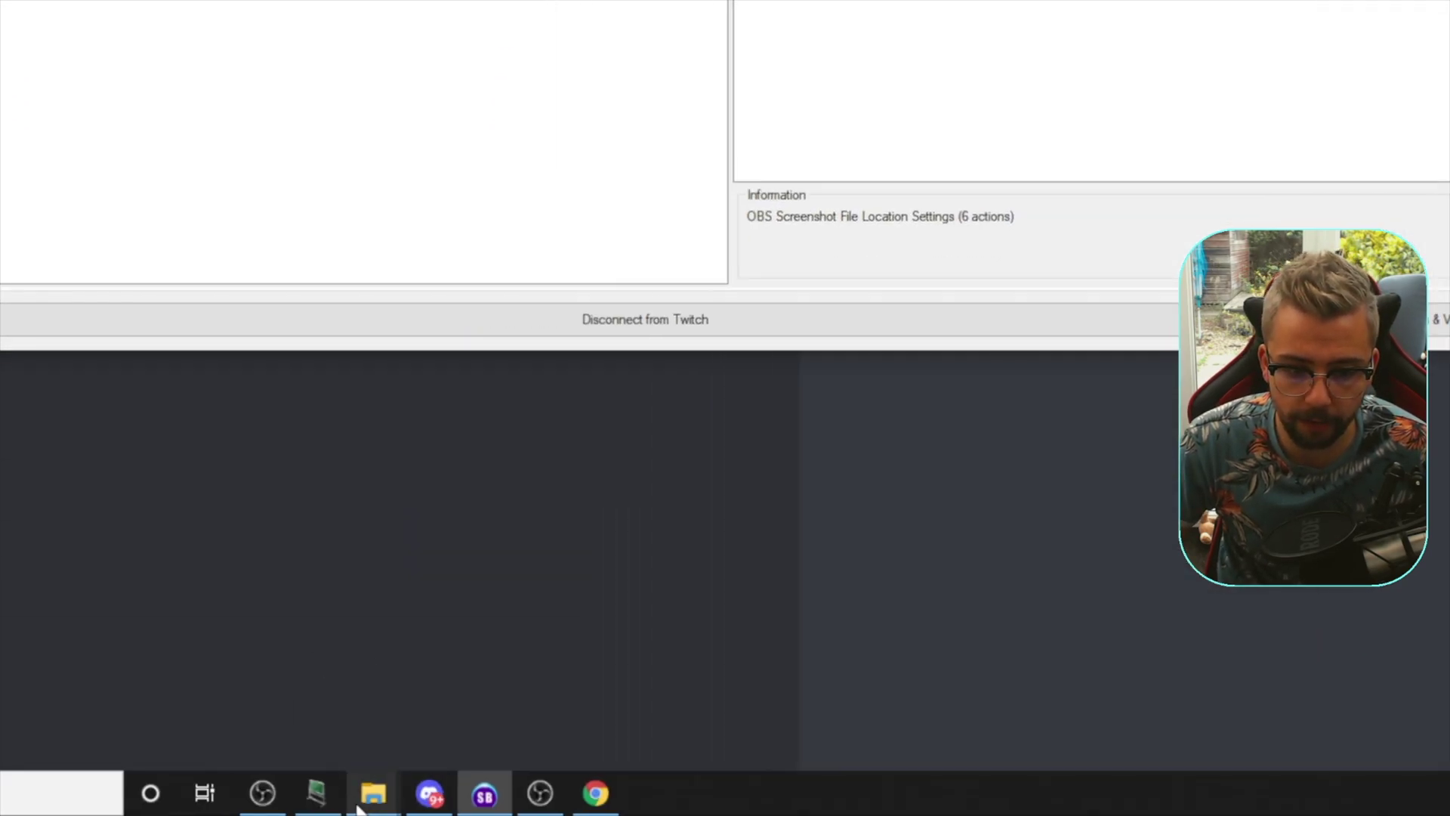
mouse_move(373, 793)
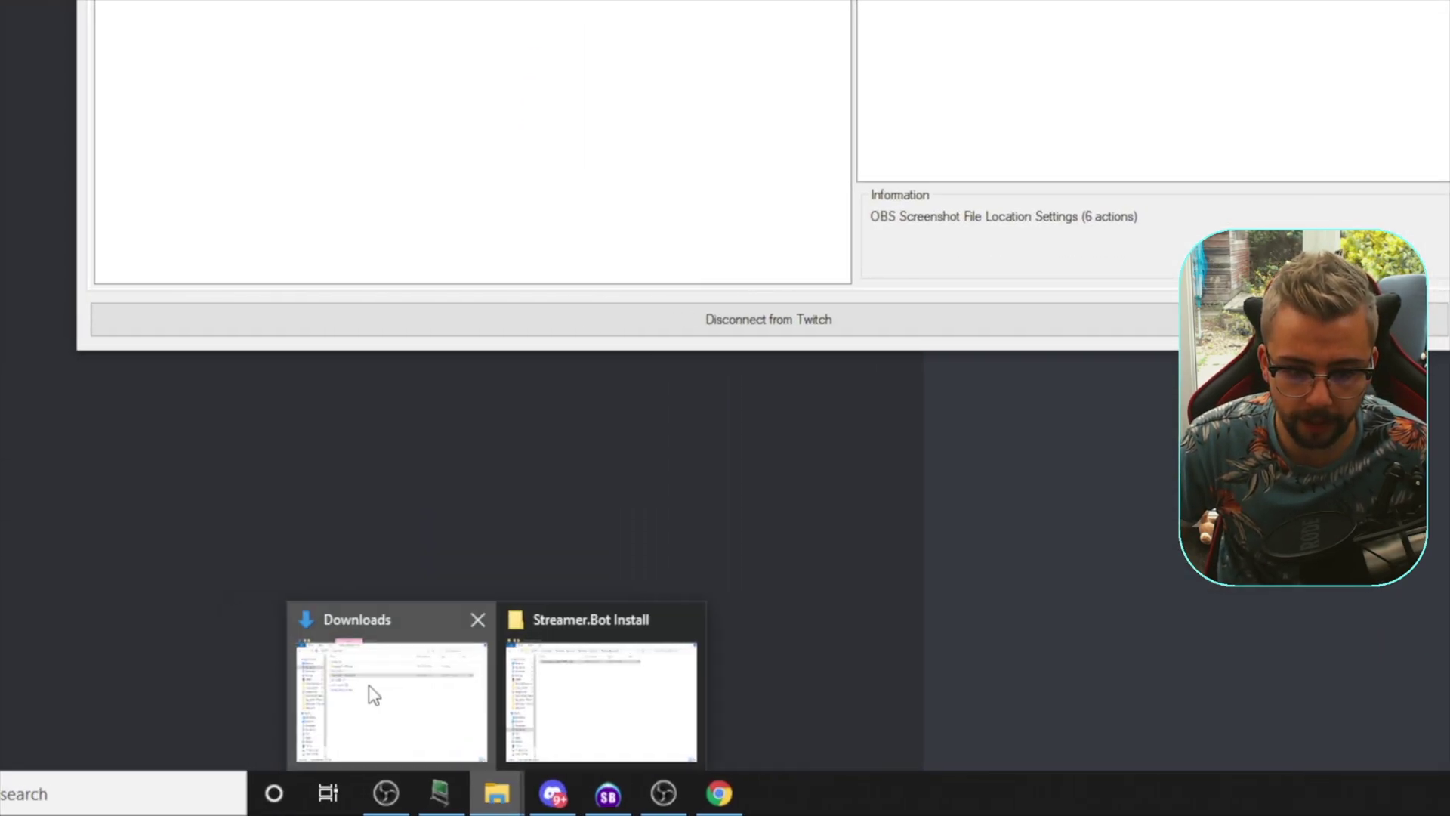
left_click(282, 692)
left_click(780, 367)
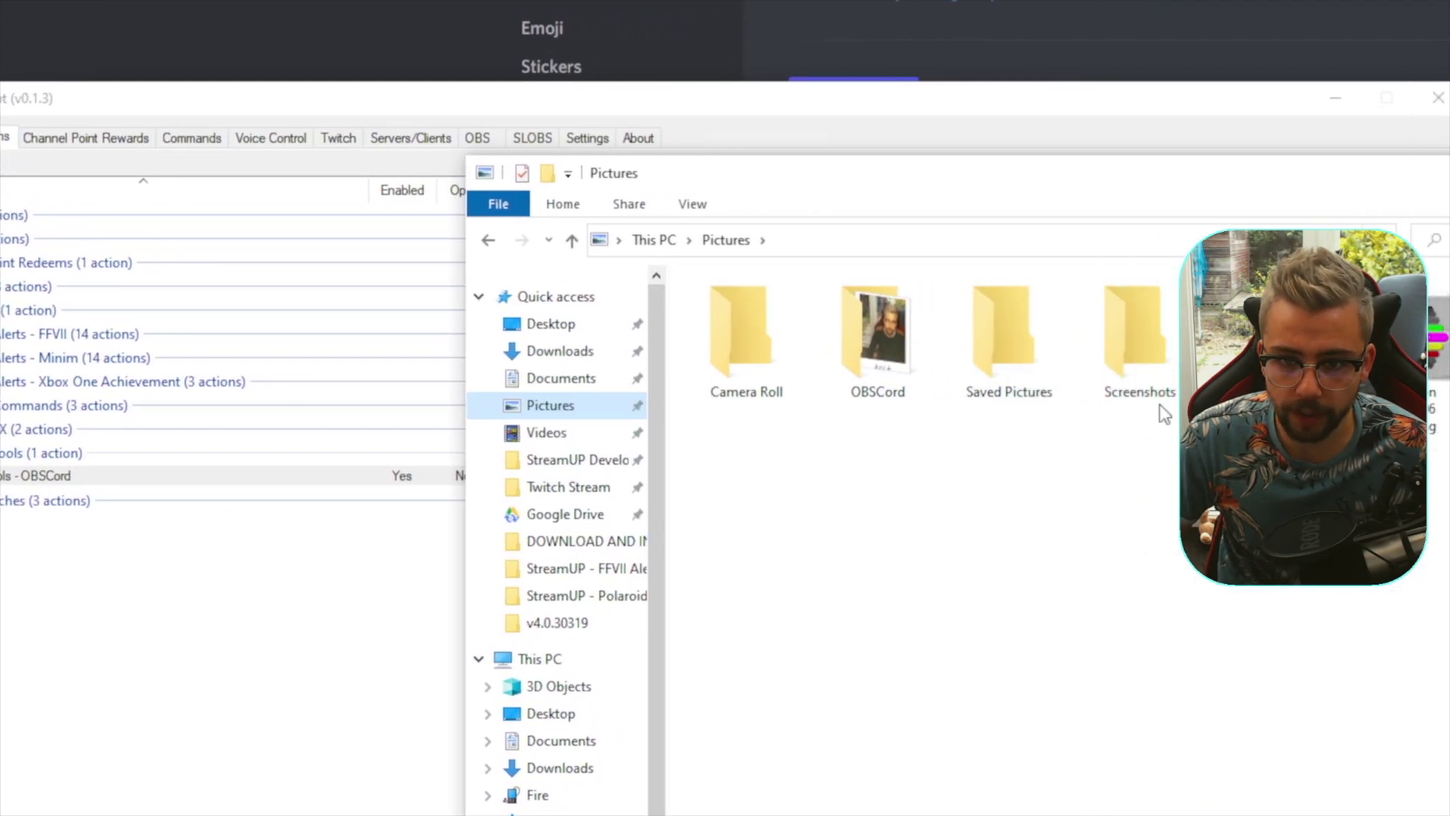
key("Delete")
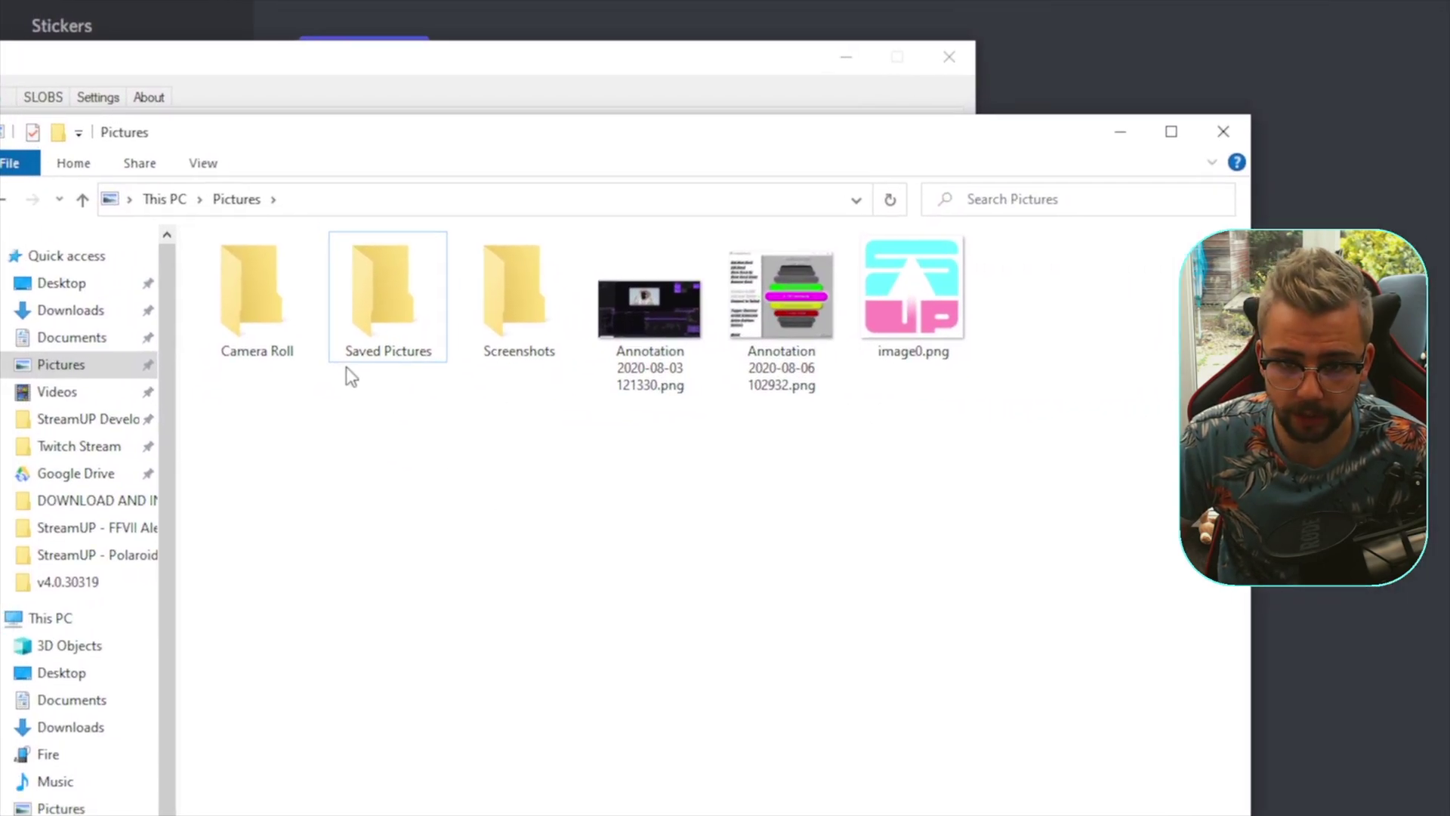
left_click(1120, 131)
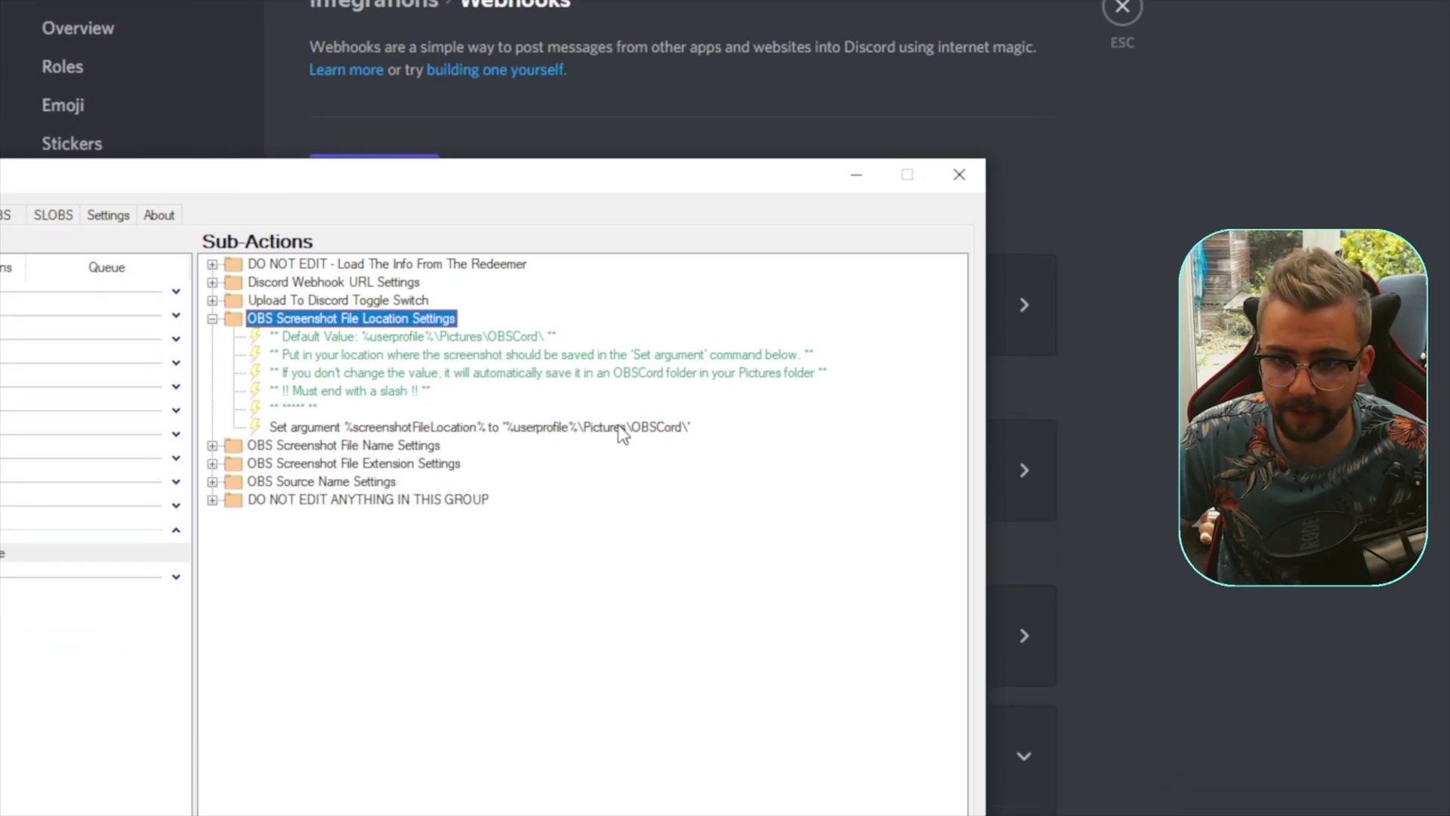
- Keep the screenshot save path %userprofile%\Pictures\OBSCord\ with its trailing backslash, then collapse the file location group
double_click(512, 427)
key("Tab")
double_click(228, 604)
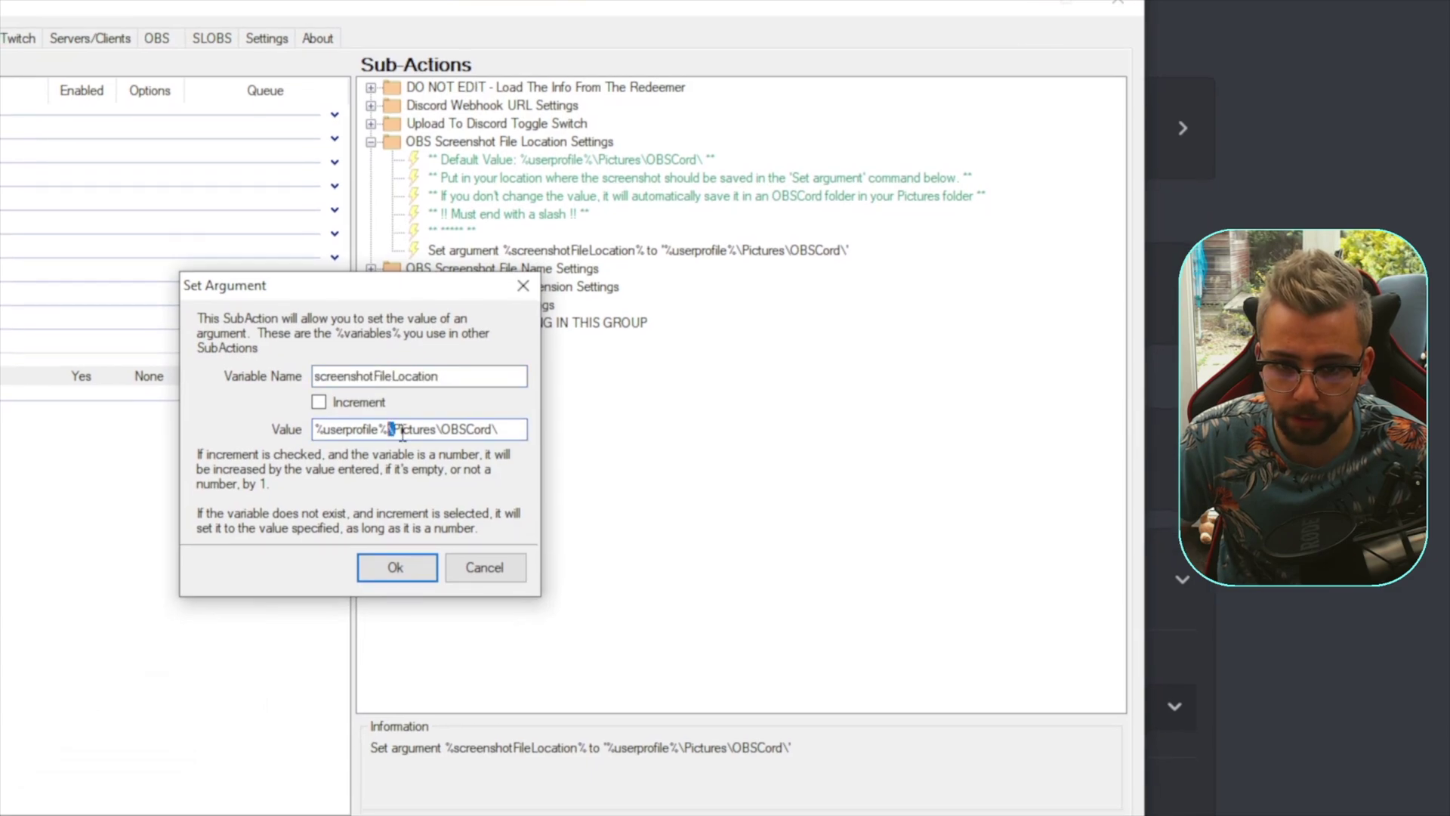
double_click(500, 420)
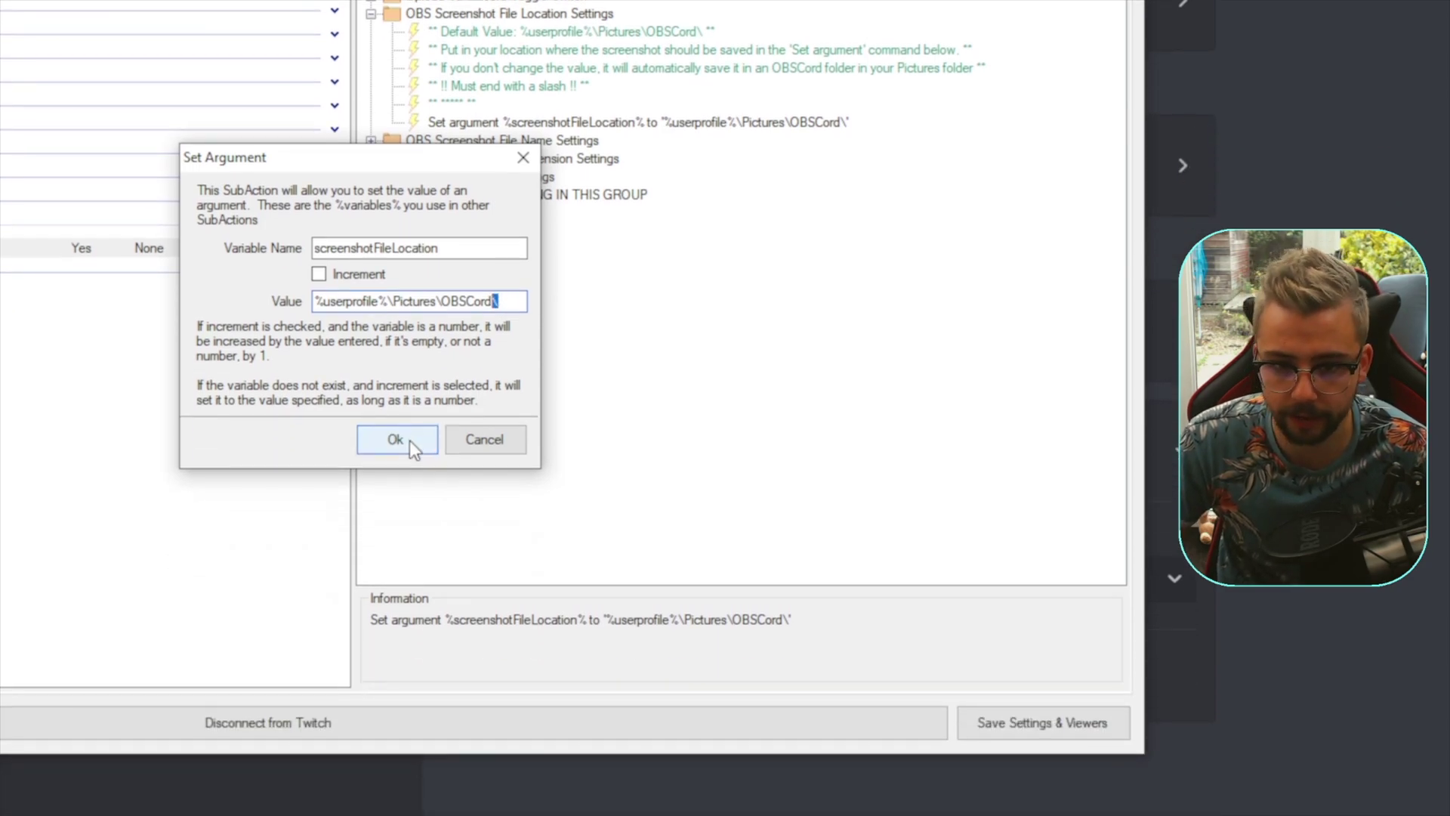
left_click(406, 559)
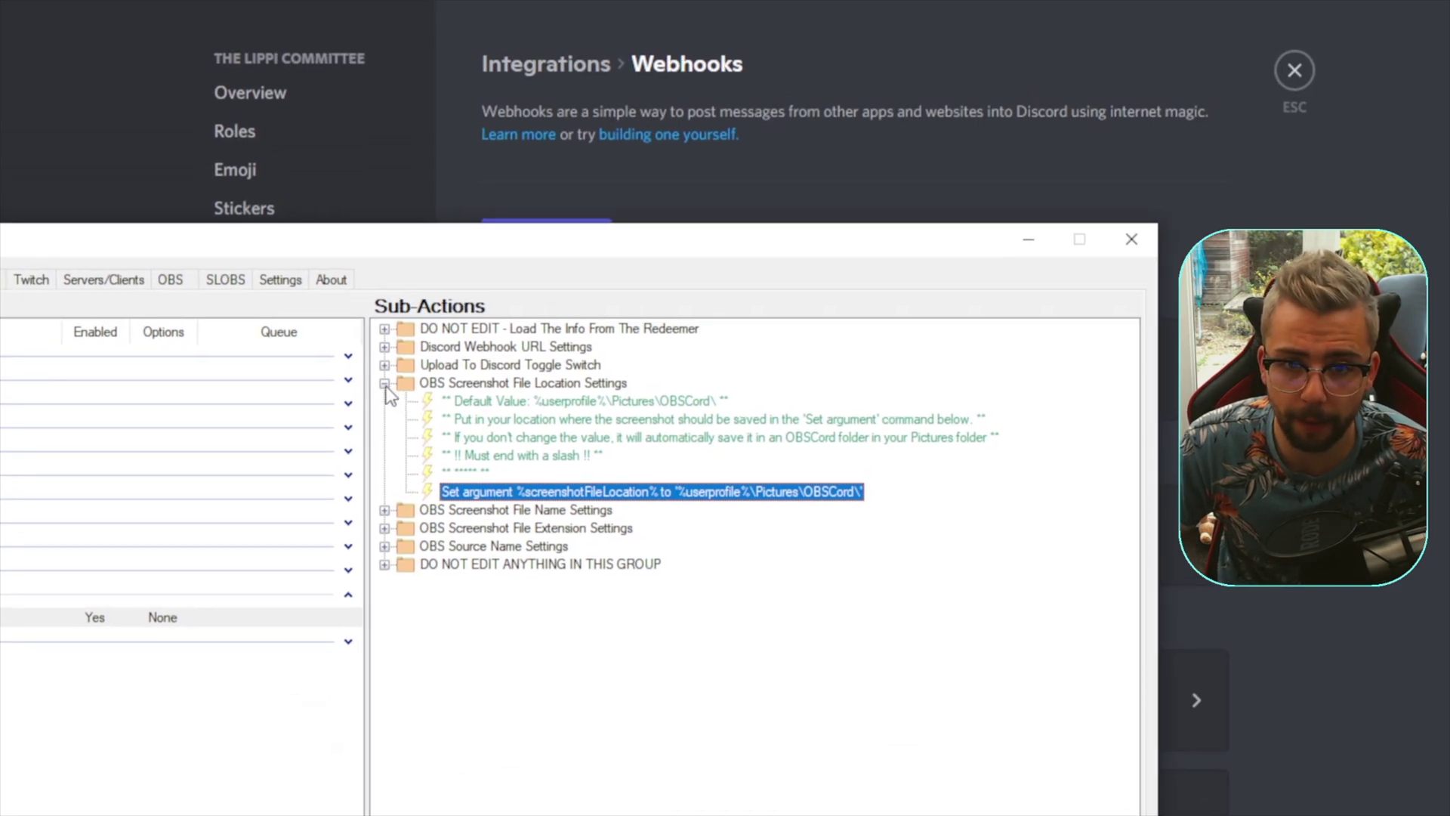
left_click(384, 384)
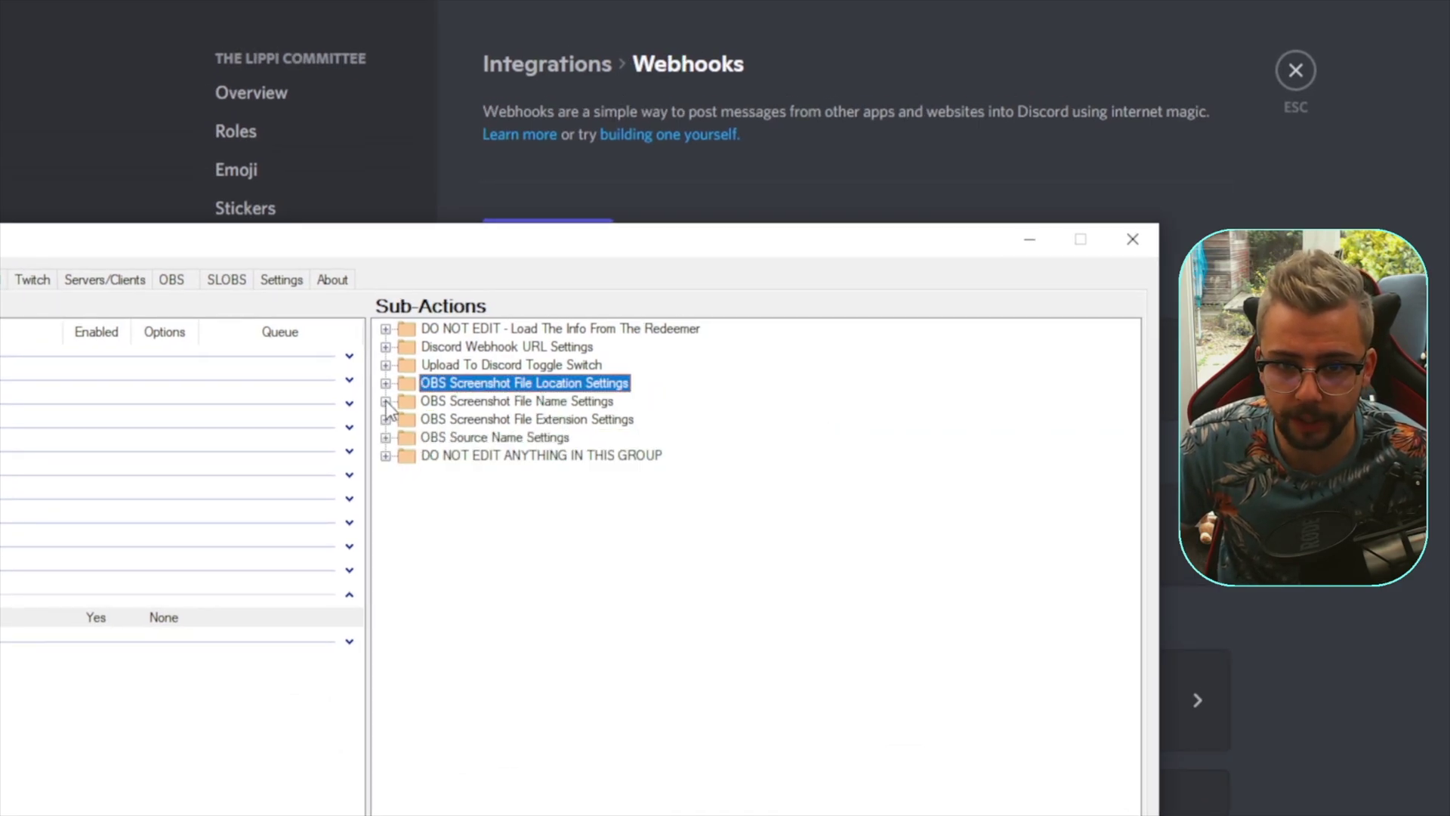
left_click(385, 401)
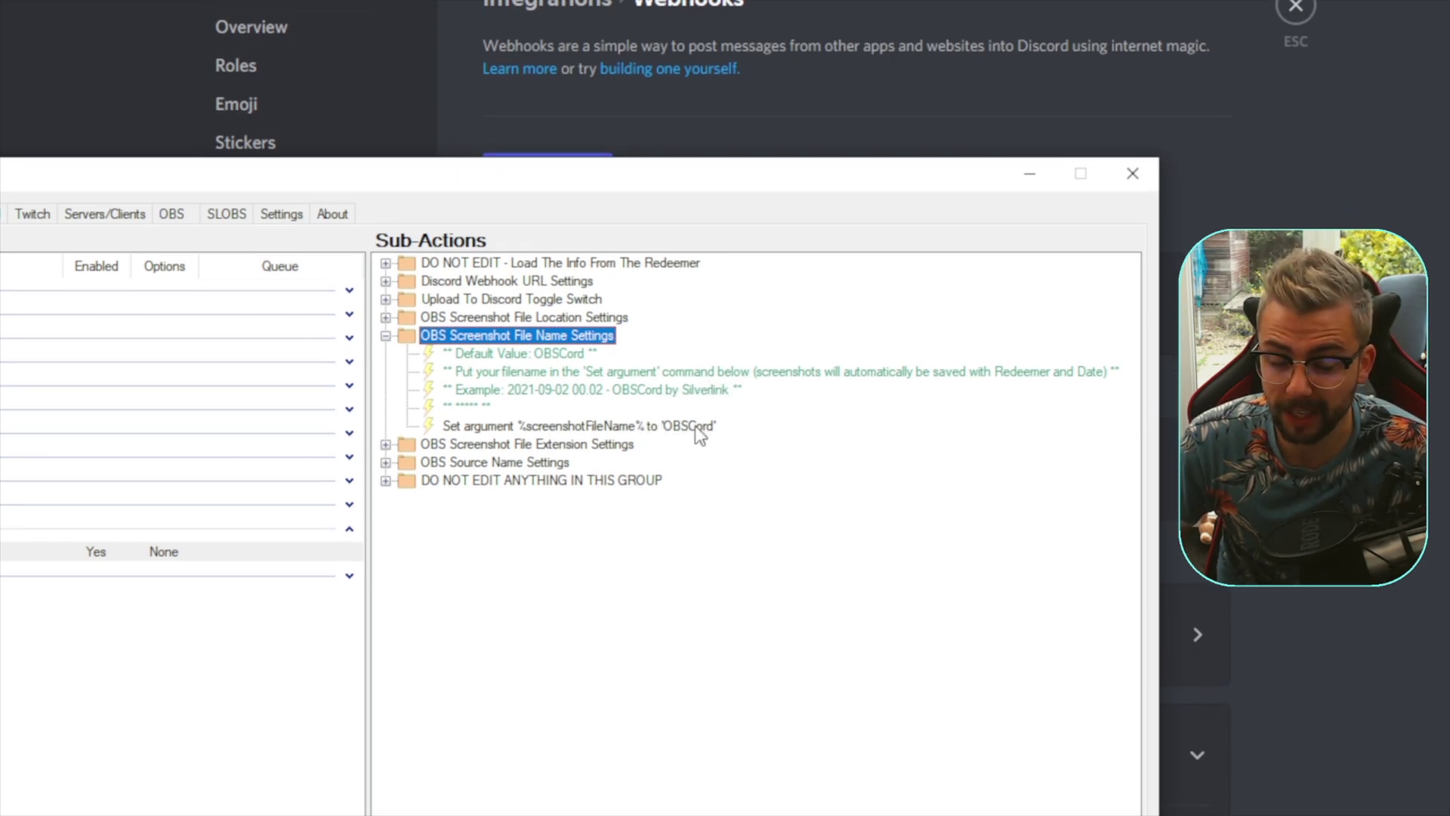
double_click(687, 424)
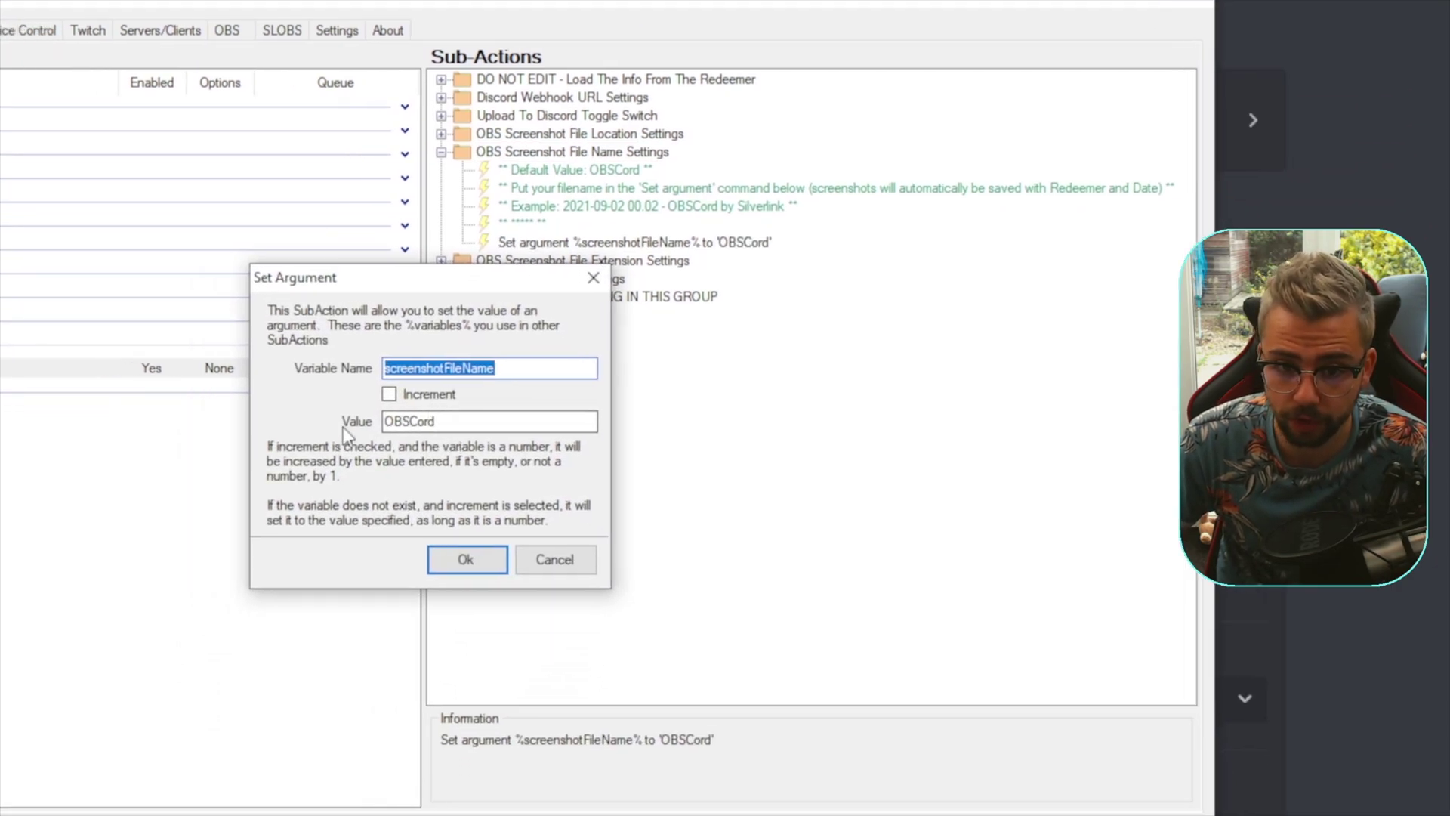
left_click(480, 450)
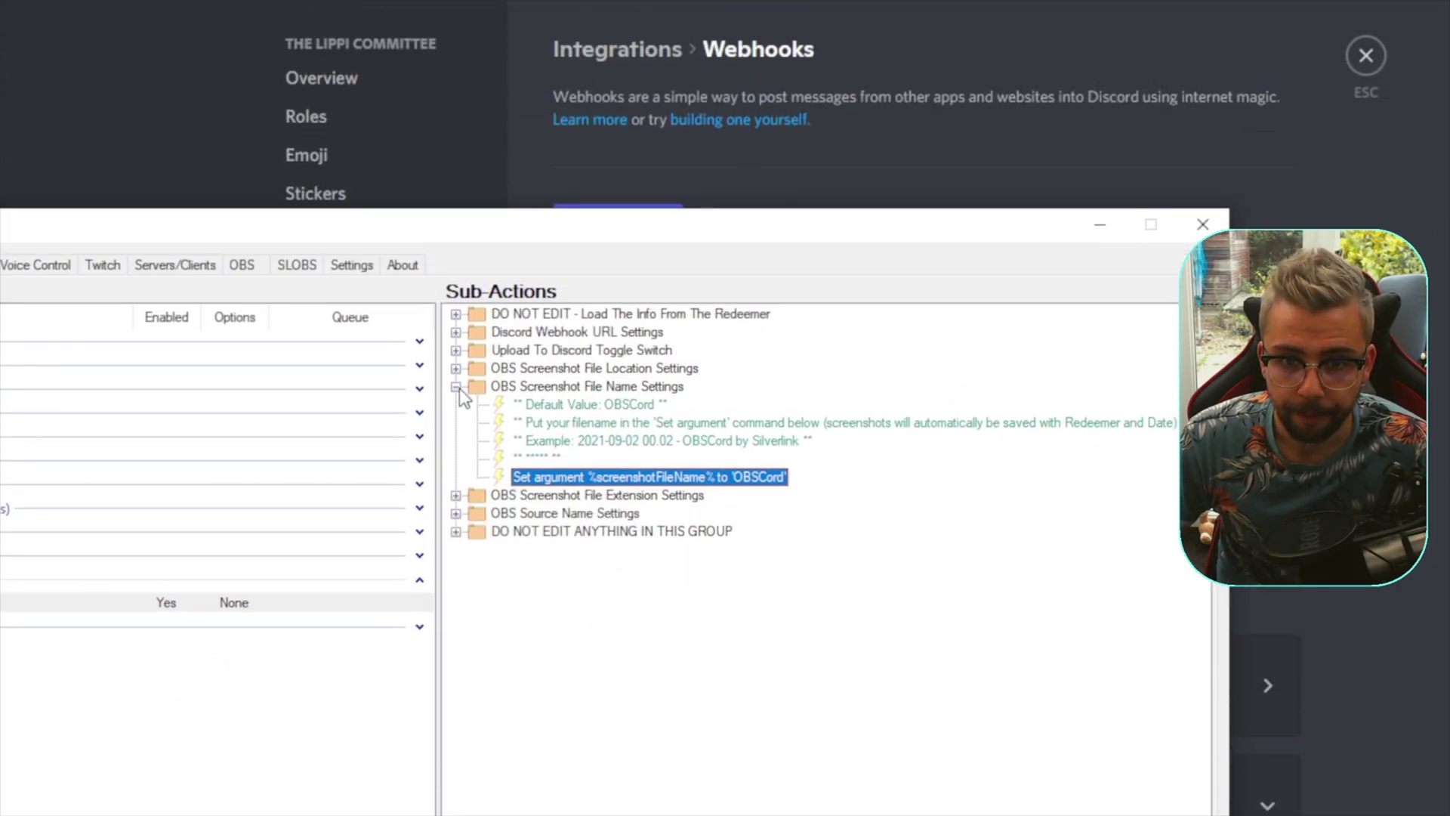
left_click(455, 41)
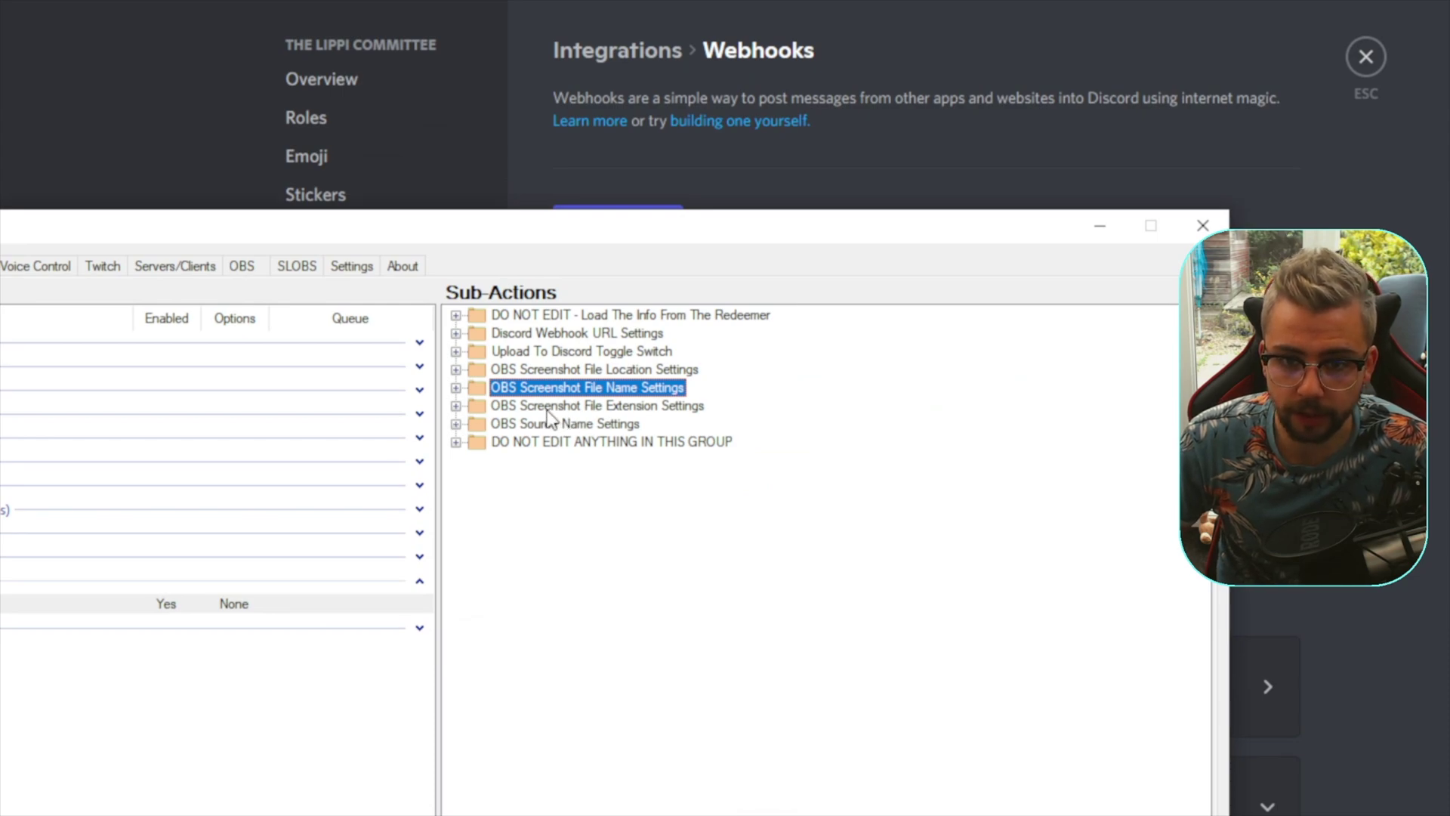
- Leave the screenshot file extension argument at PNG, then expand OBS Source Name Settings
left_click(455, 405)
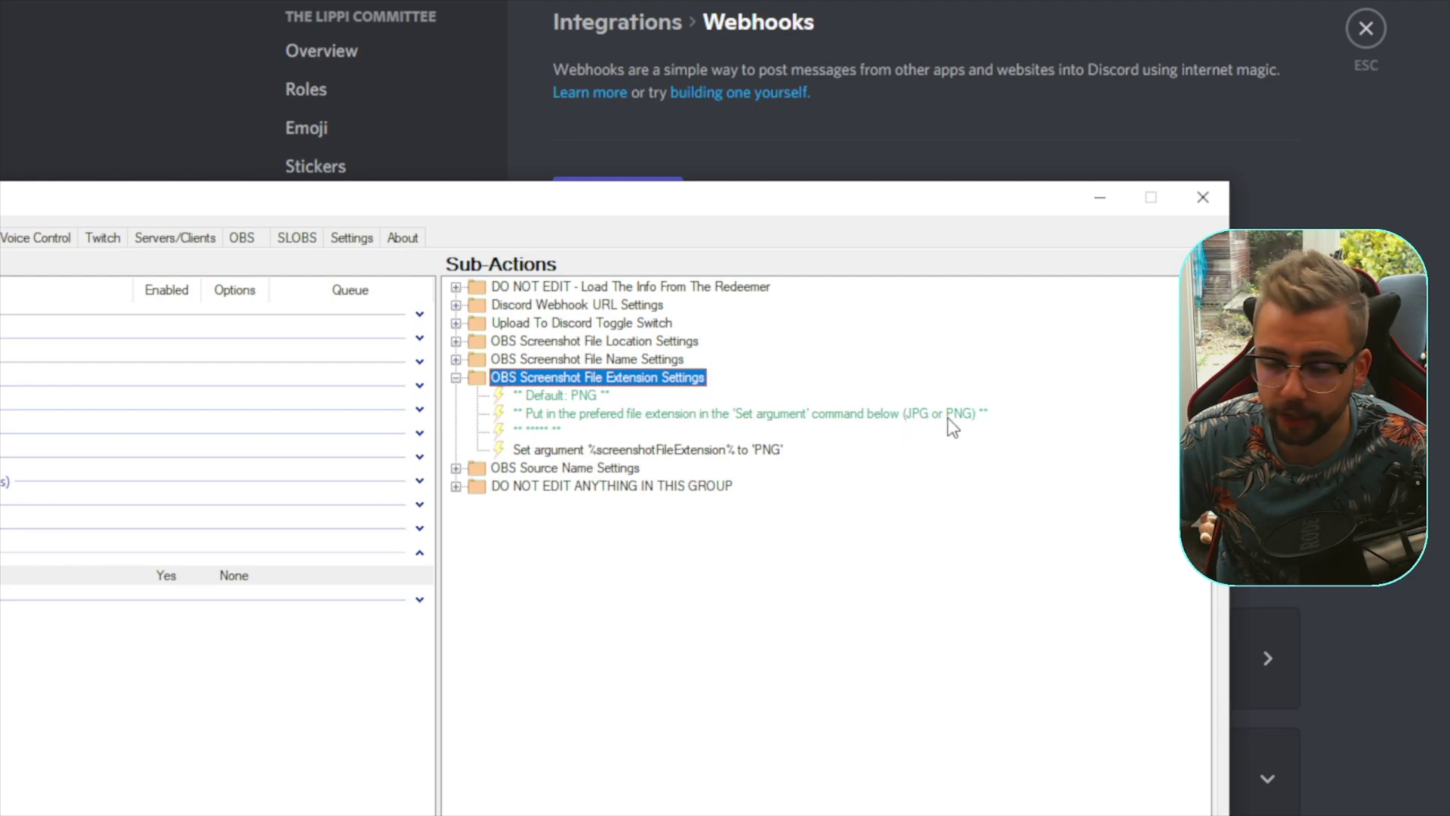
double_click(747, 449)
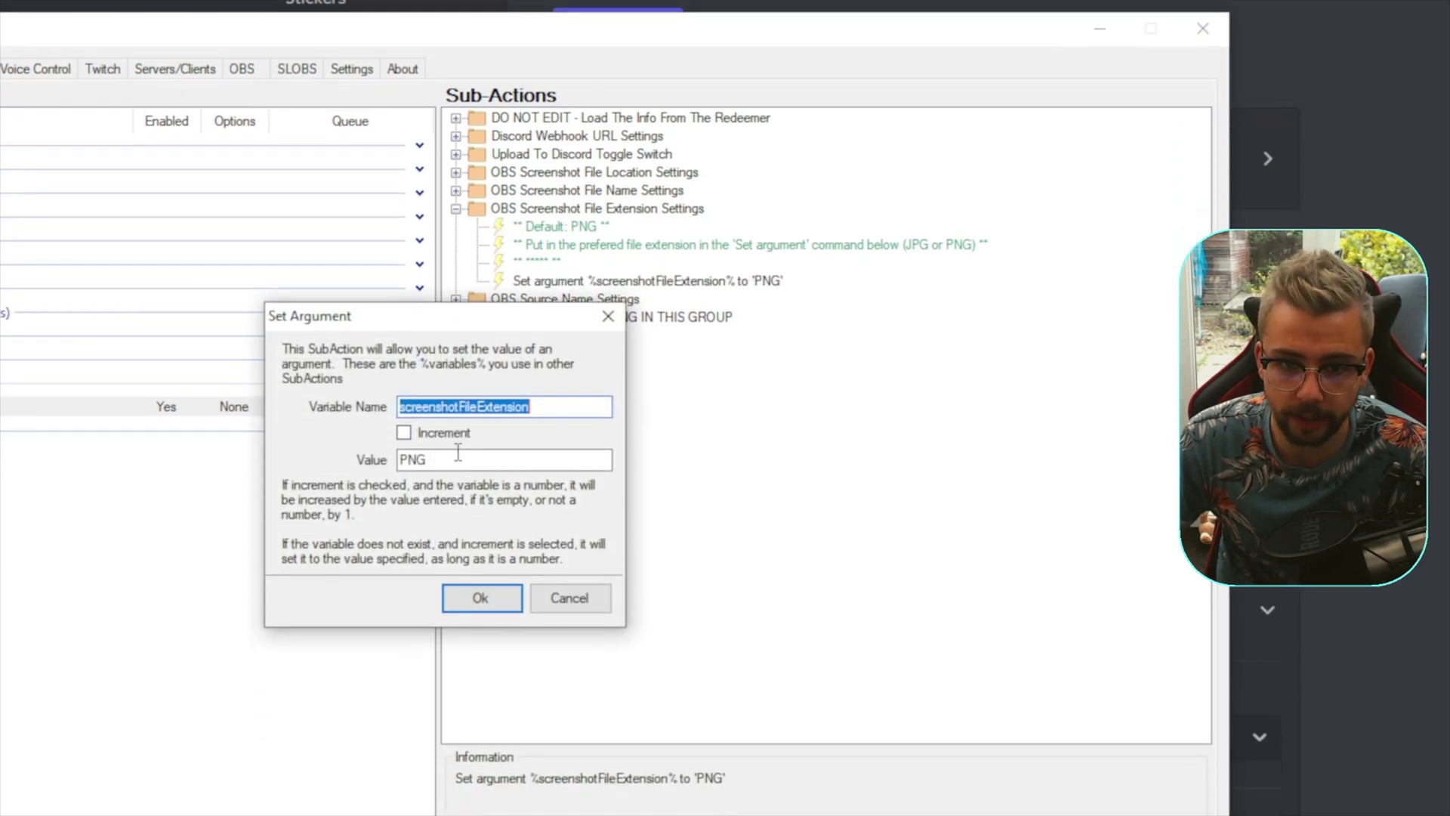
double_click(458, 456)
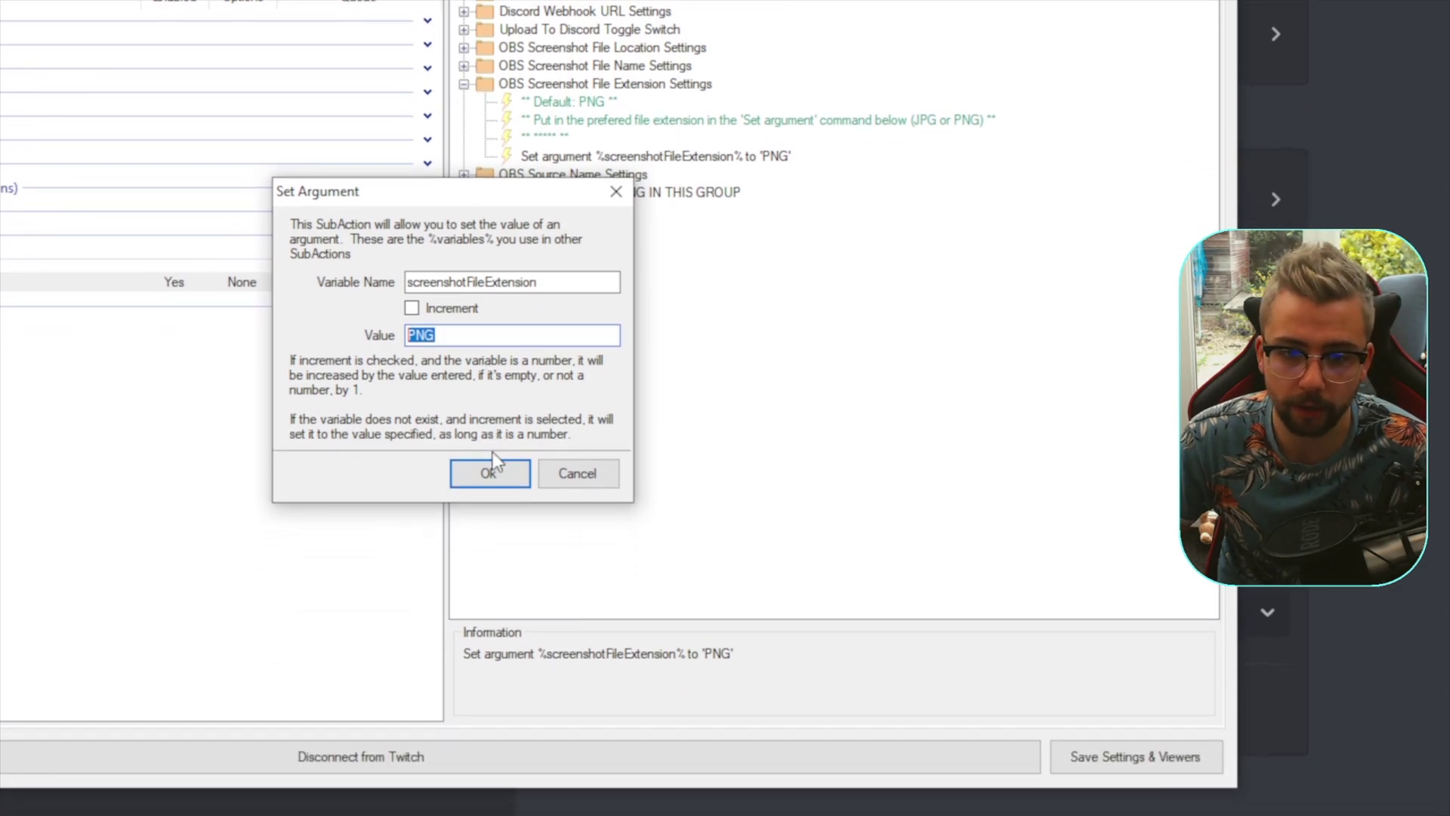
left_click(488, 560)
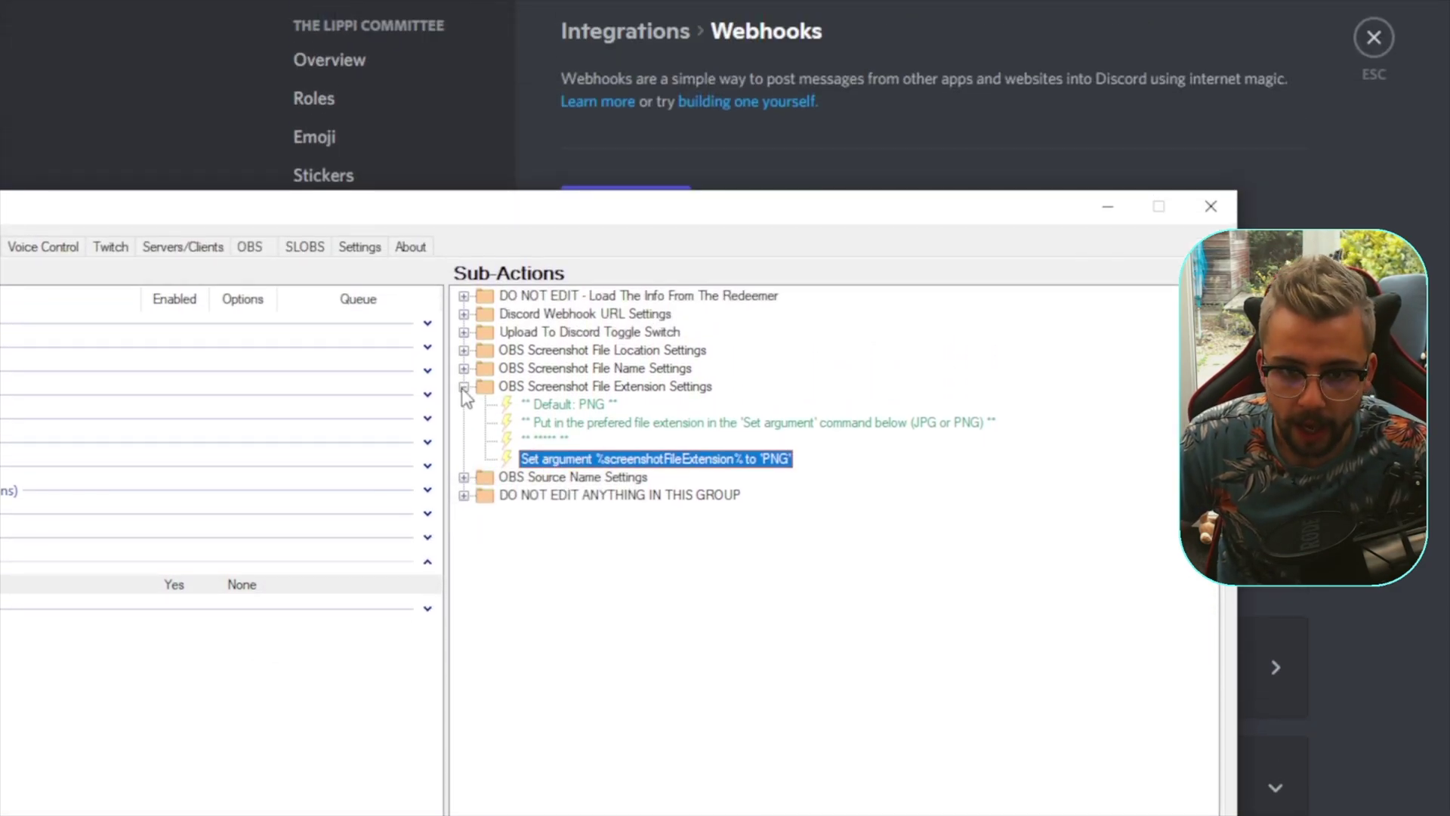
left_click(463, 387)
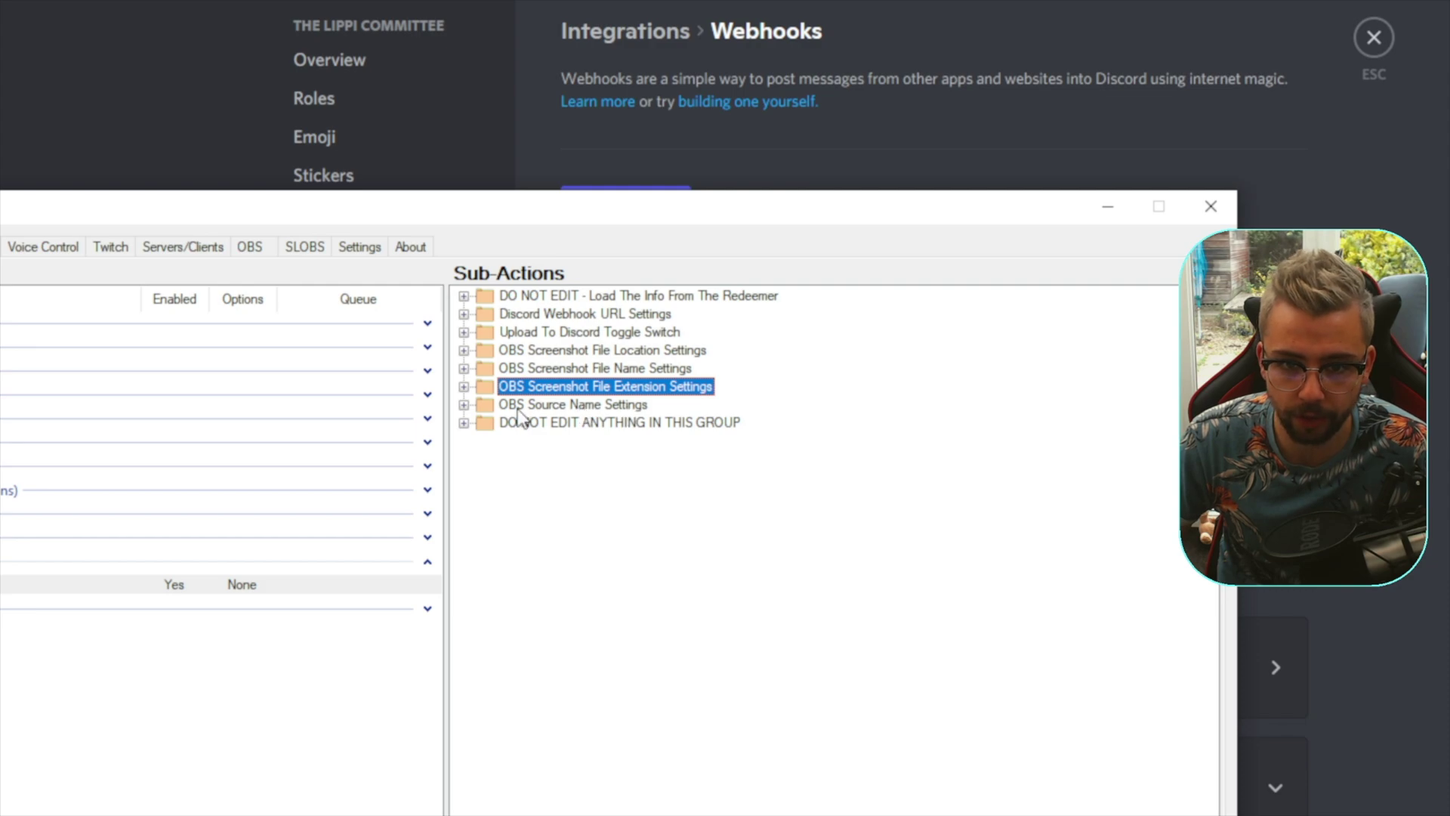
left_click(464, 406)
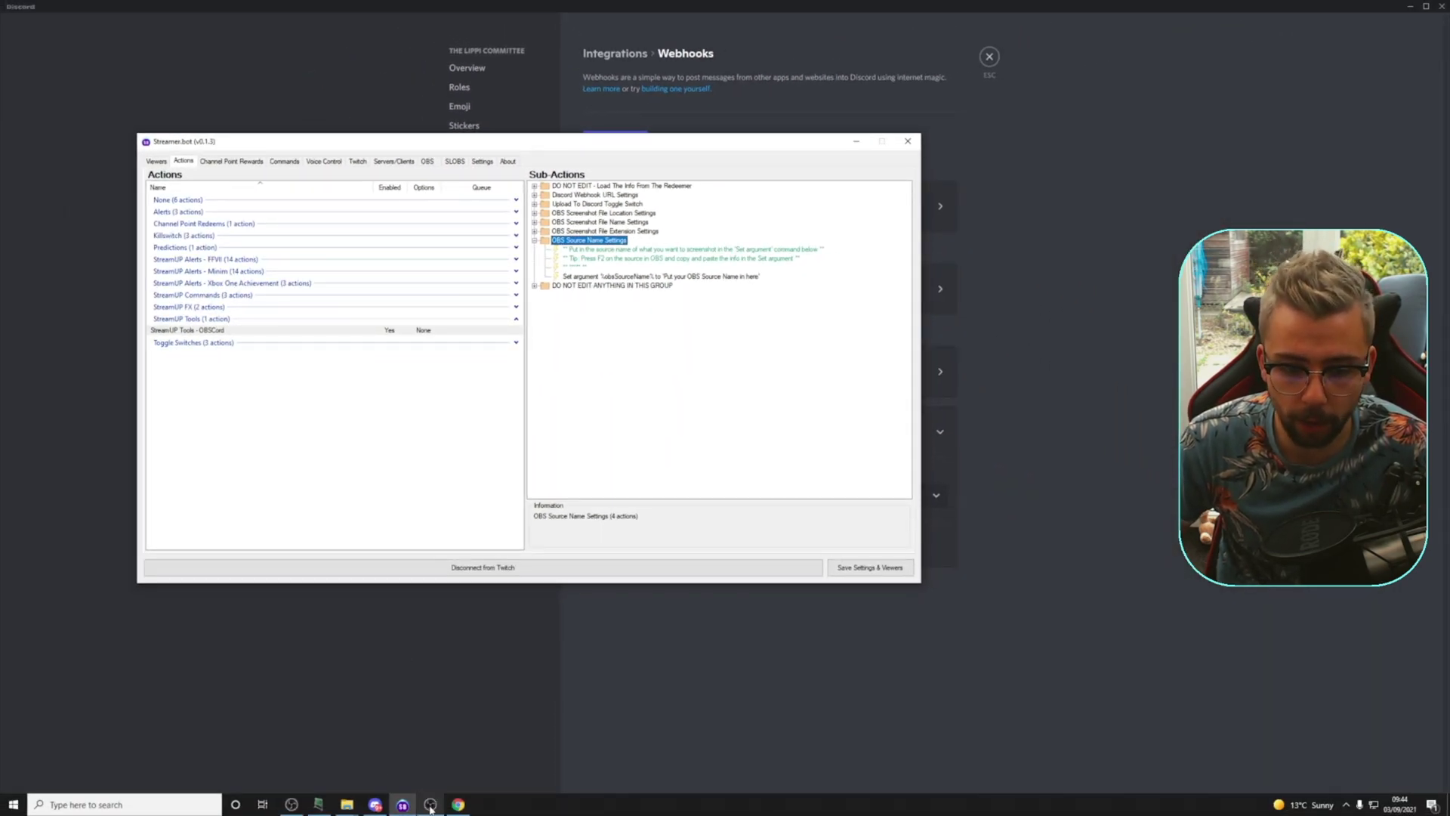
- Copy the 'StreamUP FX - Polaroid Picture 2.0 - Group' source name from OBS Studio
left_click(430, 807)
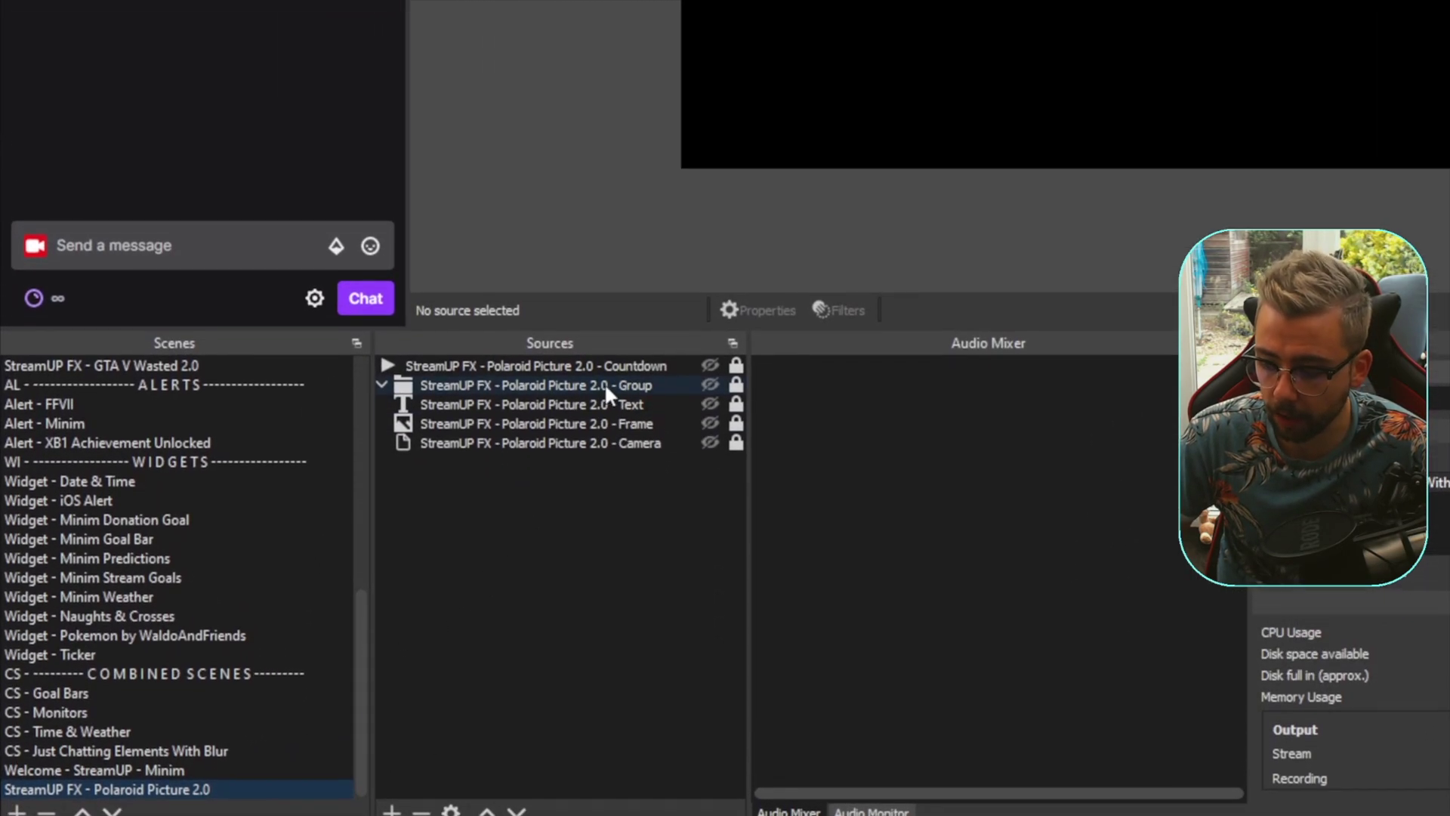
left_click(607, 390)
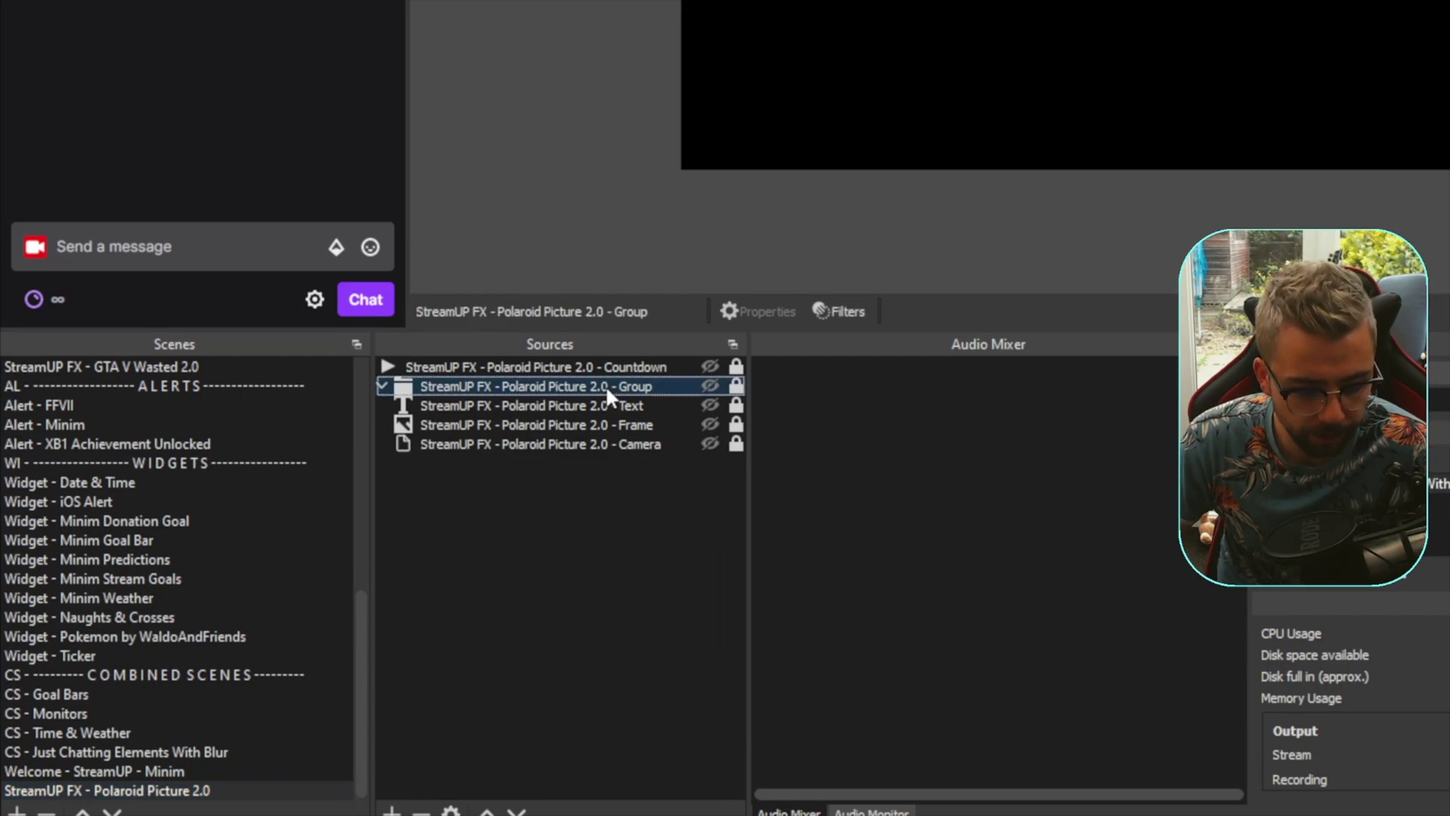
left_click(607, 389)
key("ctrl+c")
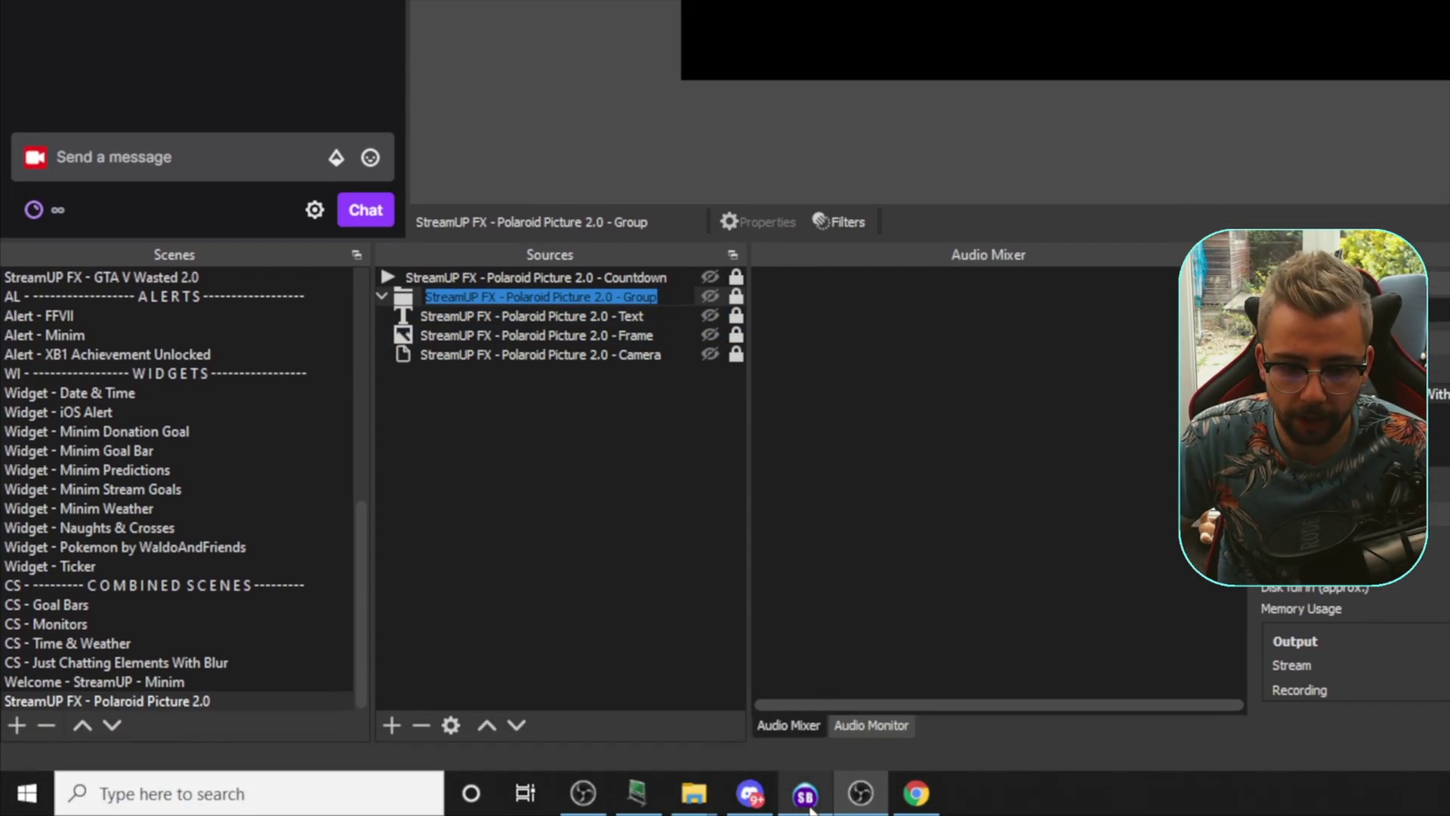
left_click(803, 793)
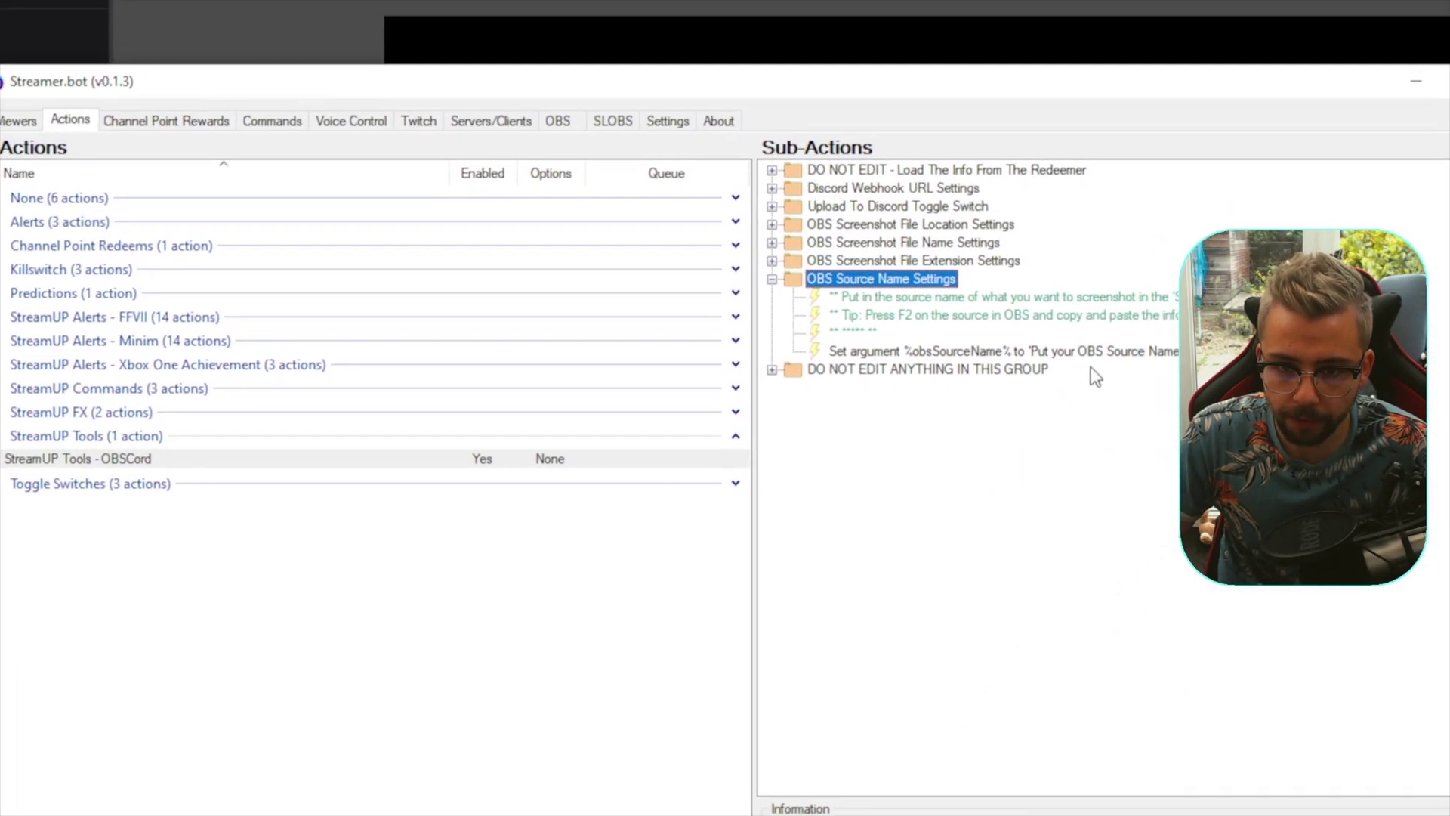
- Replace the %obsSourceName% placeholder value with the pasted 'StreamUP FX - Polaroid Picture 2.0 - Group'
double_click(1012, 394)
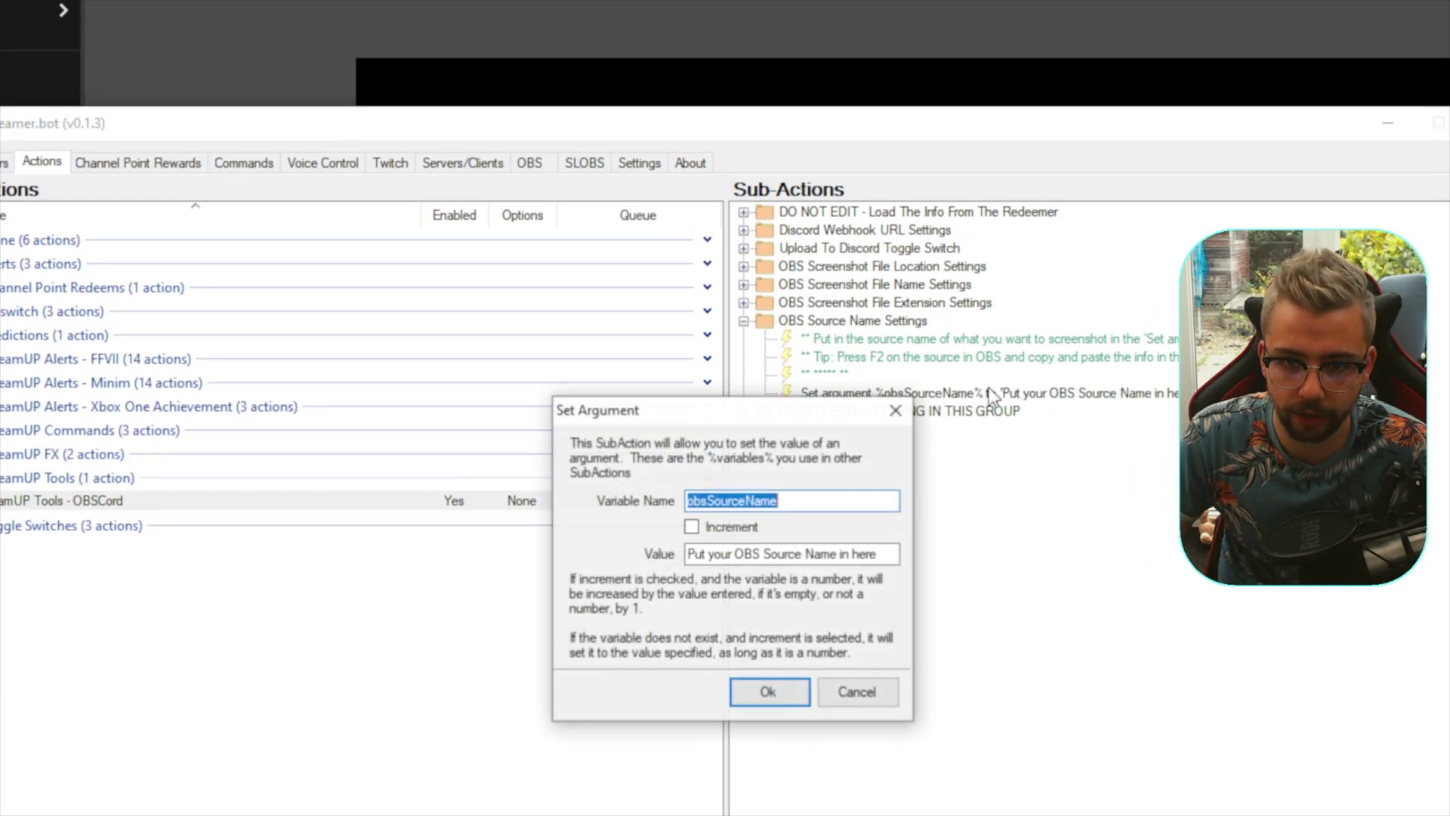
triple_click(862, 553)
key("BackSpace")
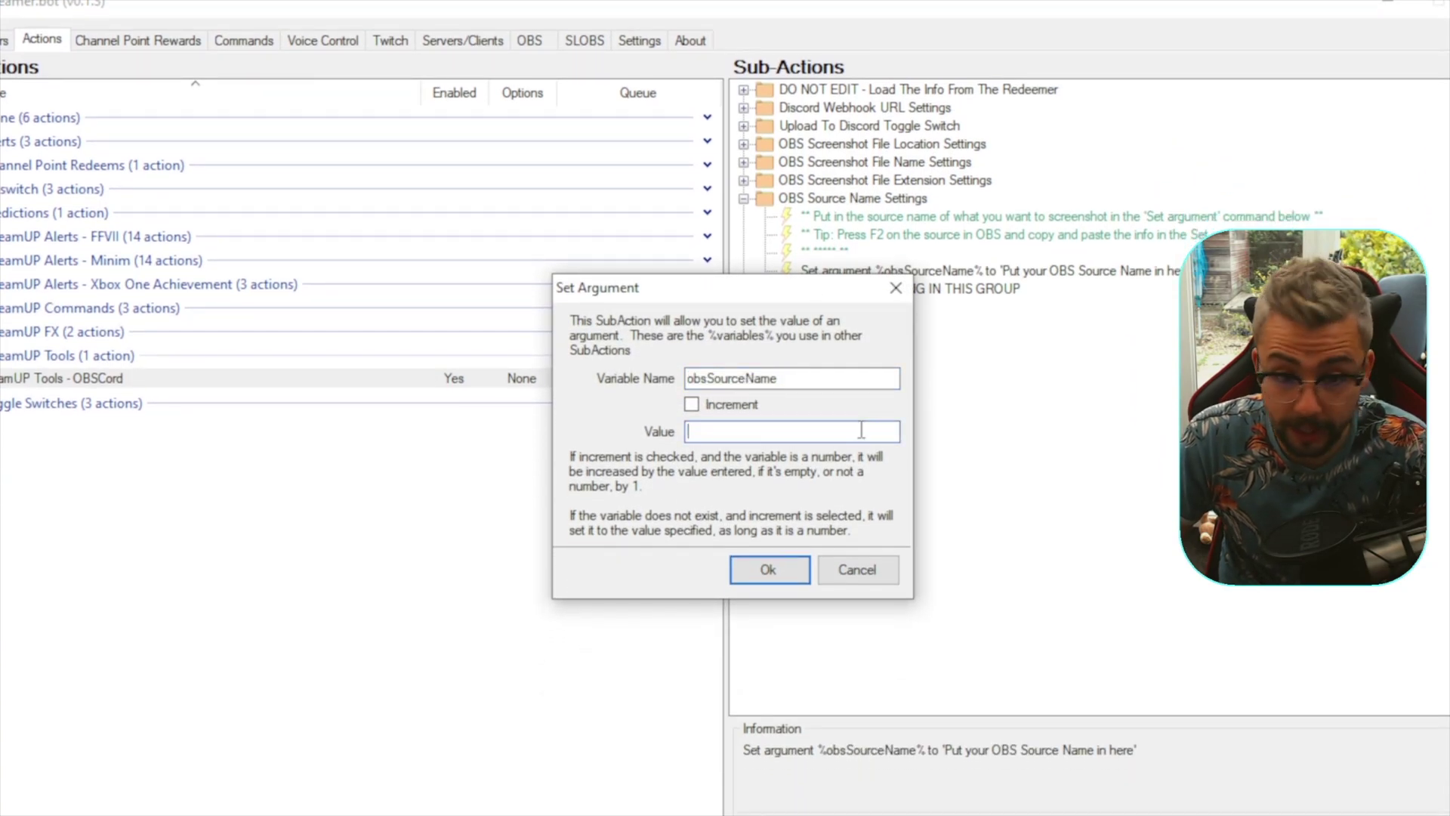
key("ctrl+v")
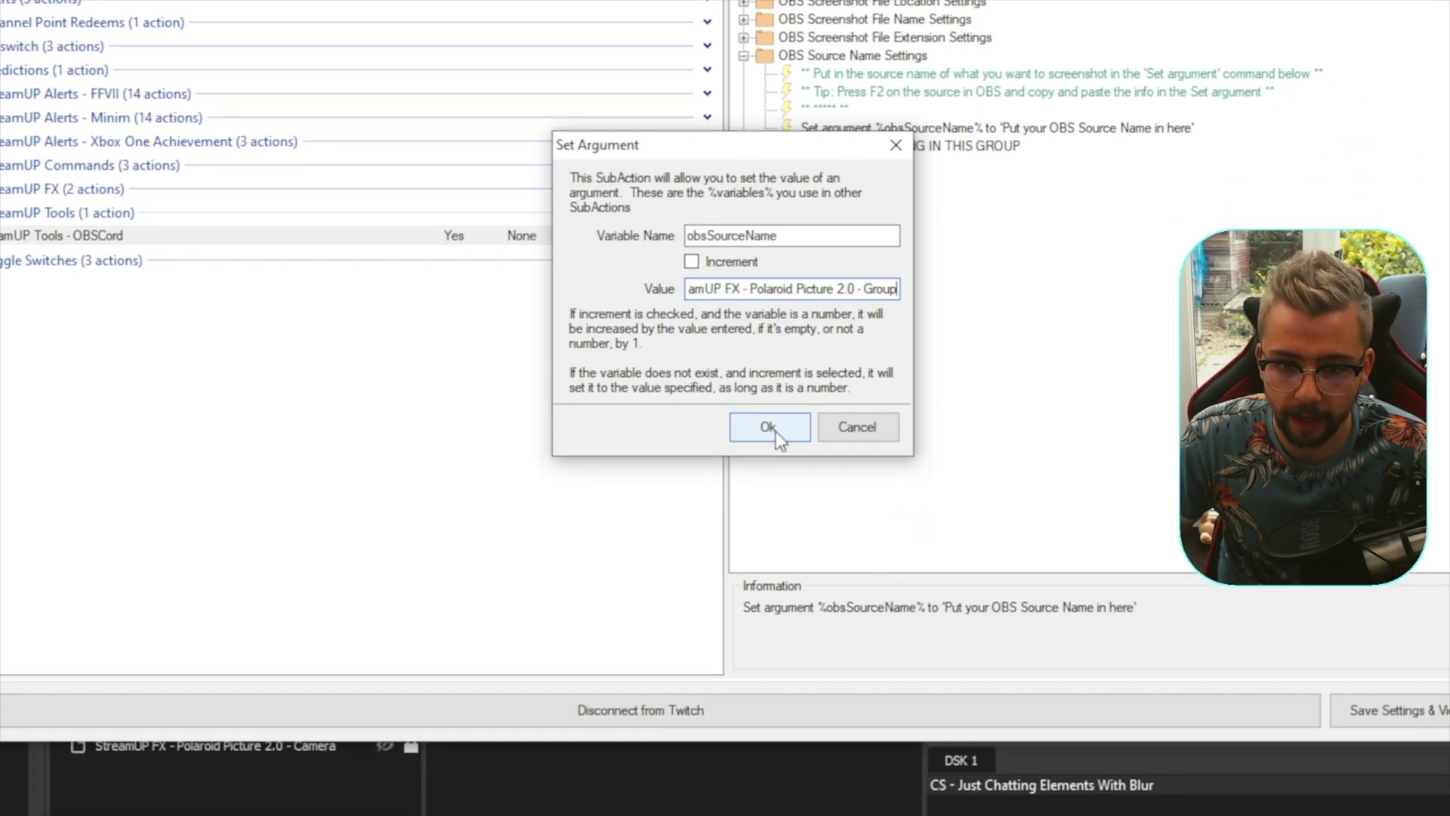
left_click(777, 432)
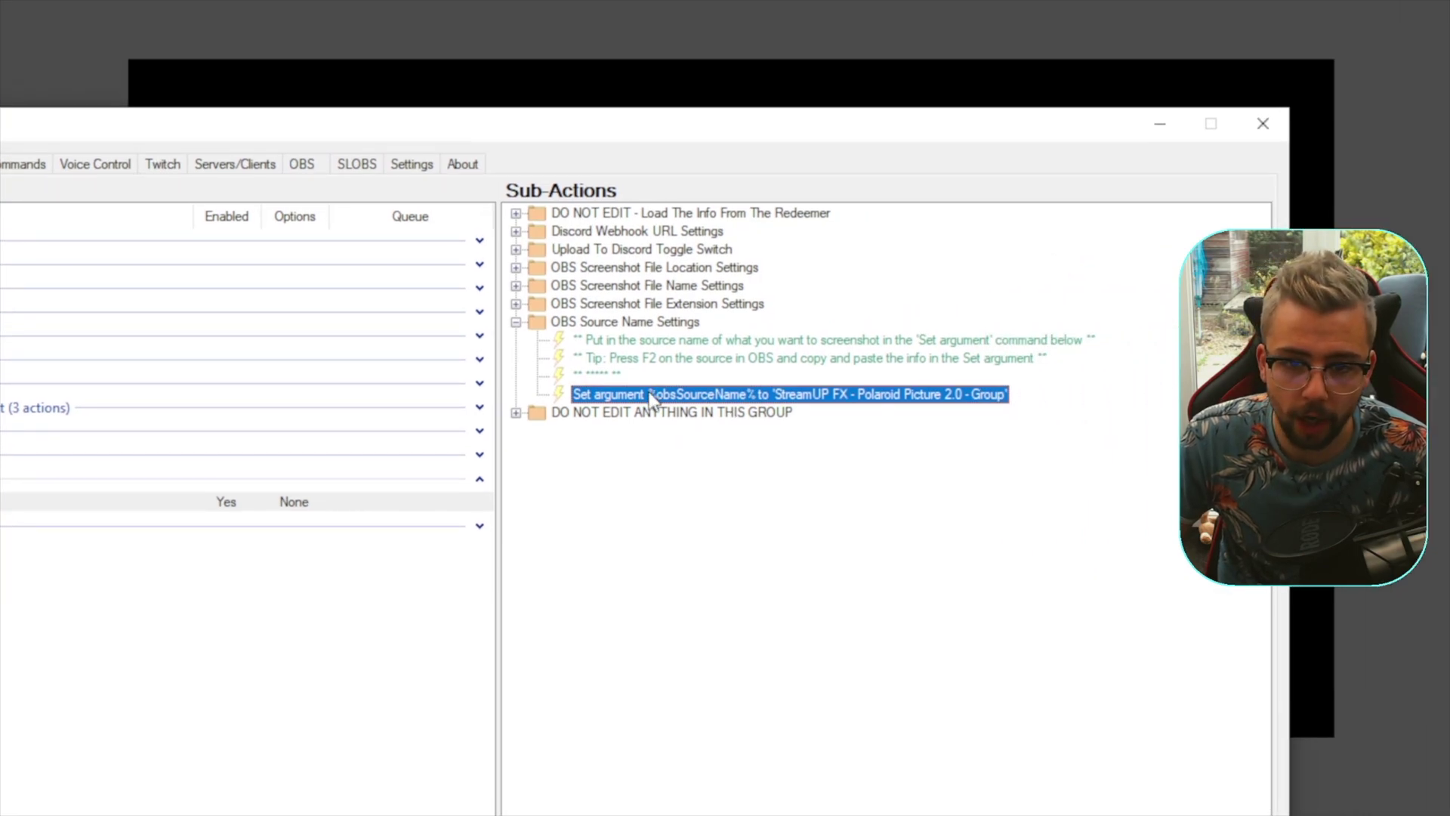
- Expand the DO NOT EDIT ANYTHING IN THIS GROUP folder and select Execute Code (OBSCord)
left_click(515, 322)
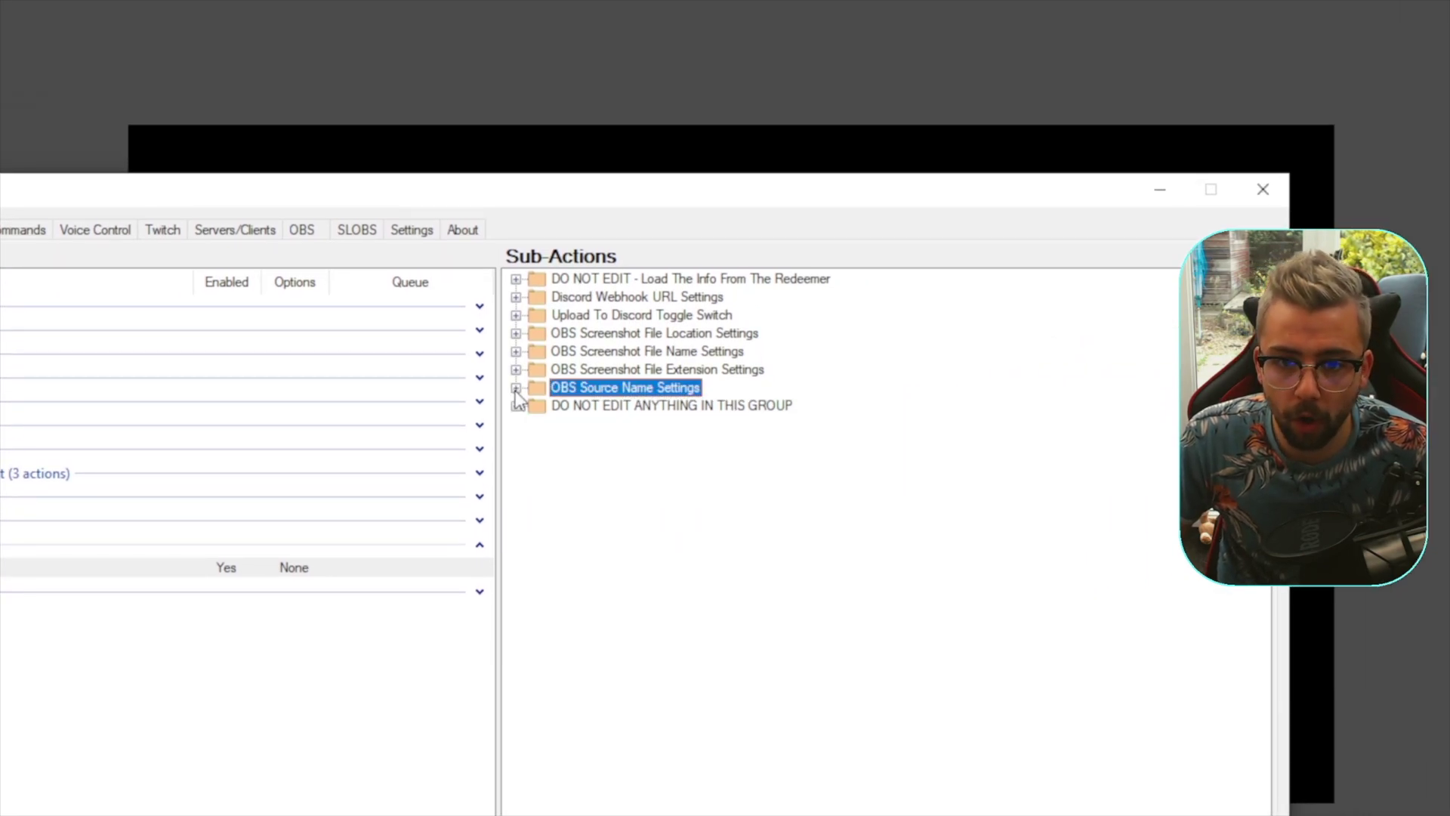
left_click(516, 407)
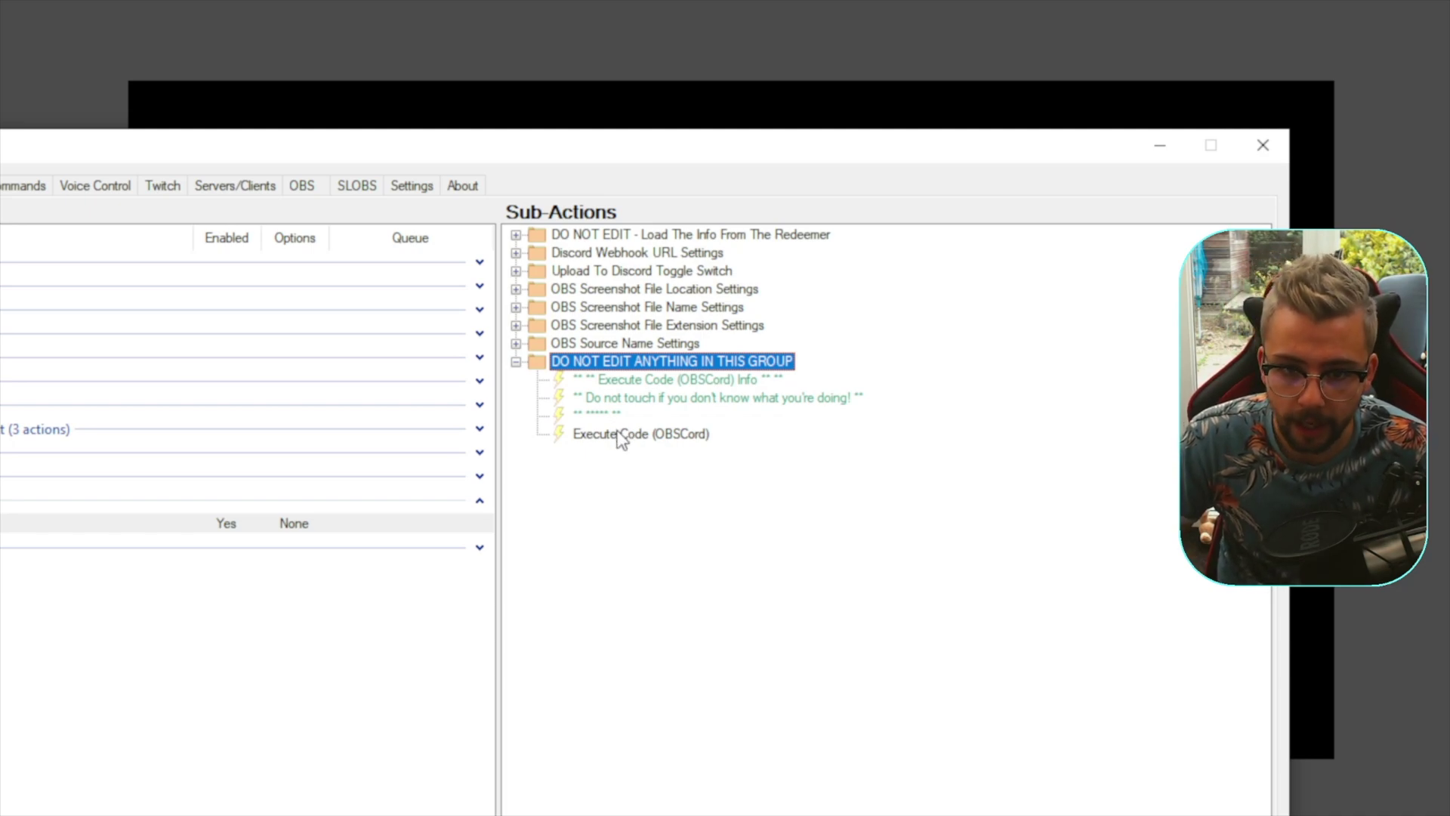
left_click(620, 437)
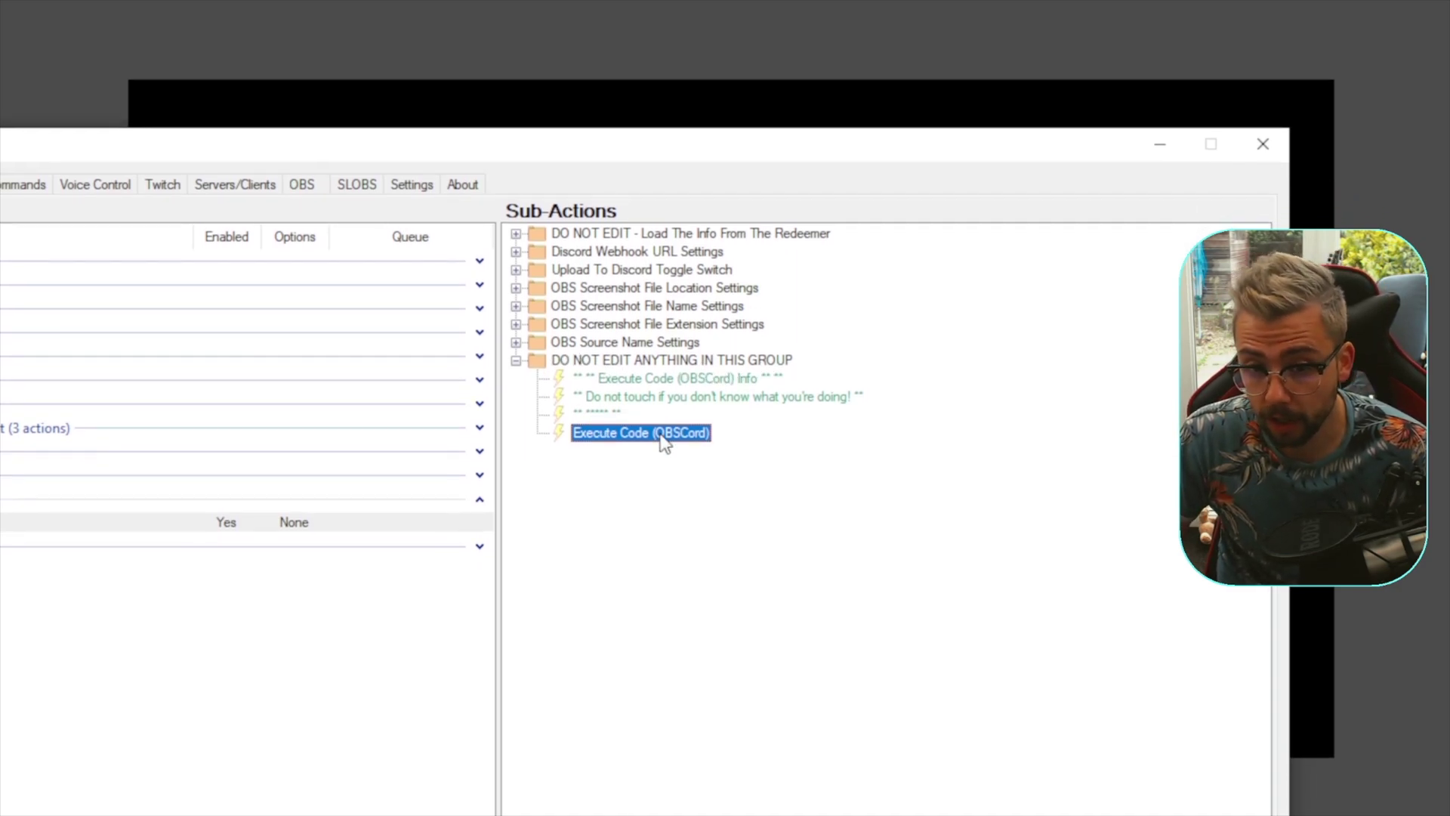
- Open the OBSCord C# code, run Find Refs, and view its References list
double_click(621, 438)
scroll(451, 512, "down", 18)
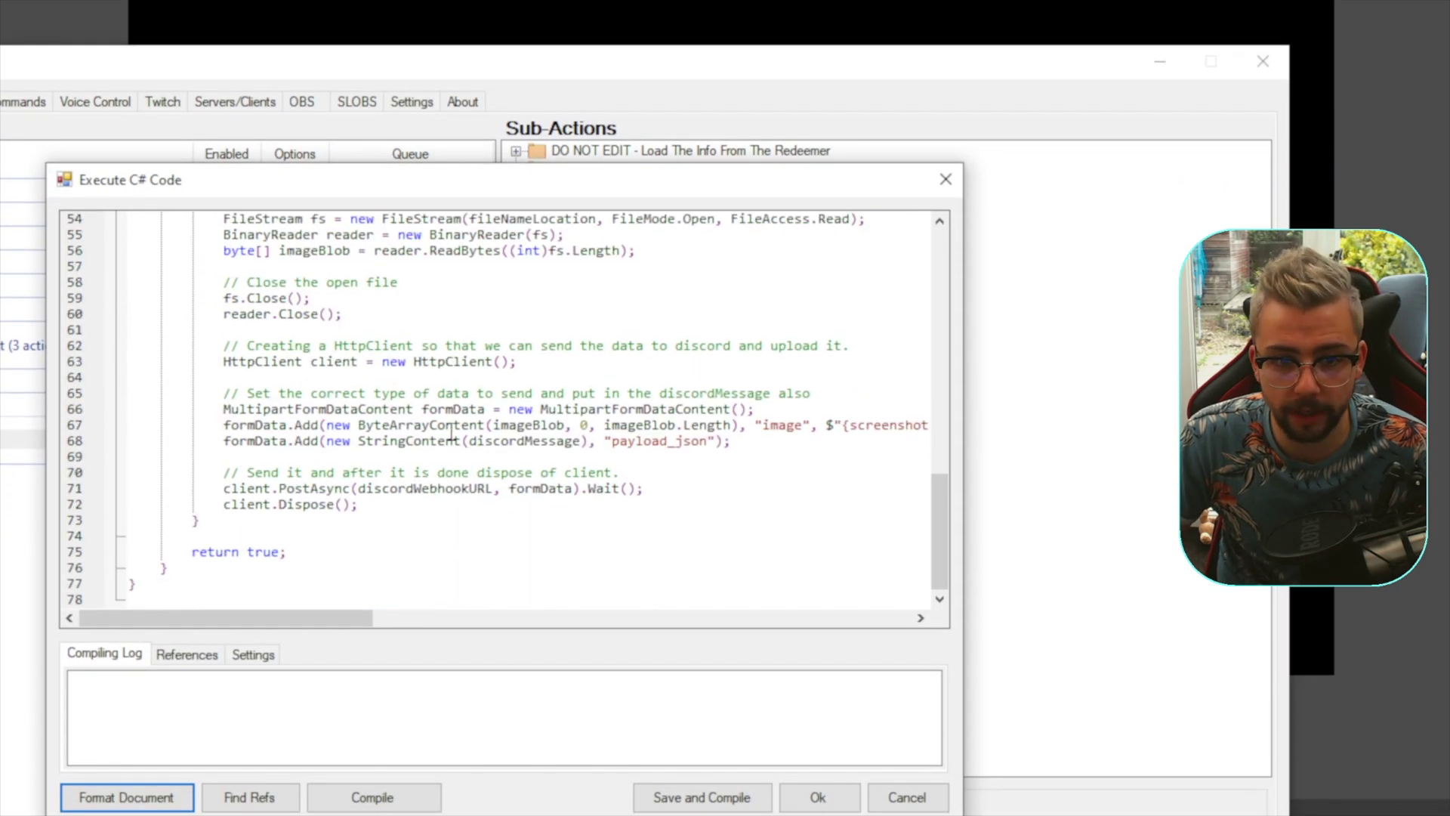
scroll(452, 432, "up", 18)
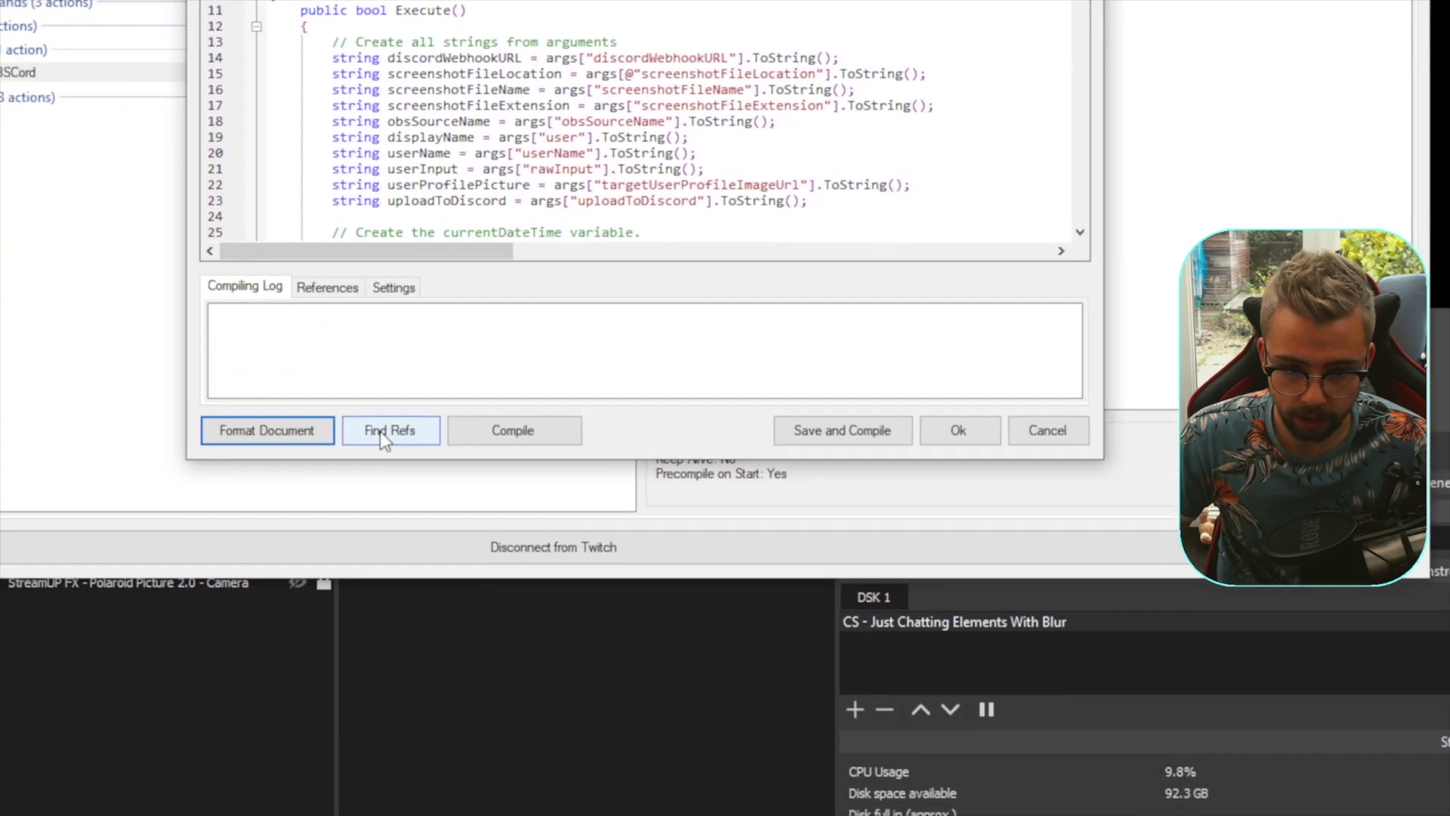
left_click(239, 793)
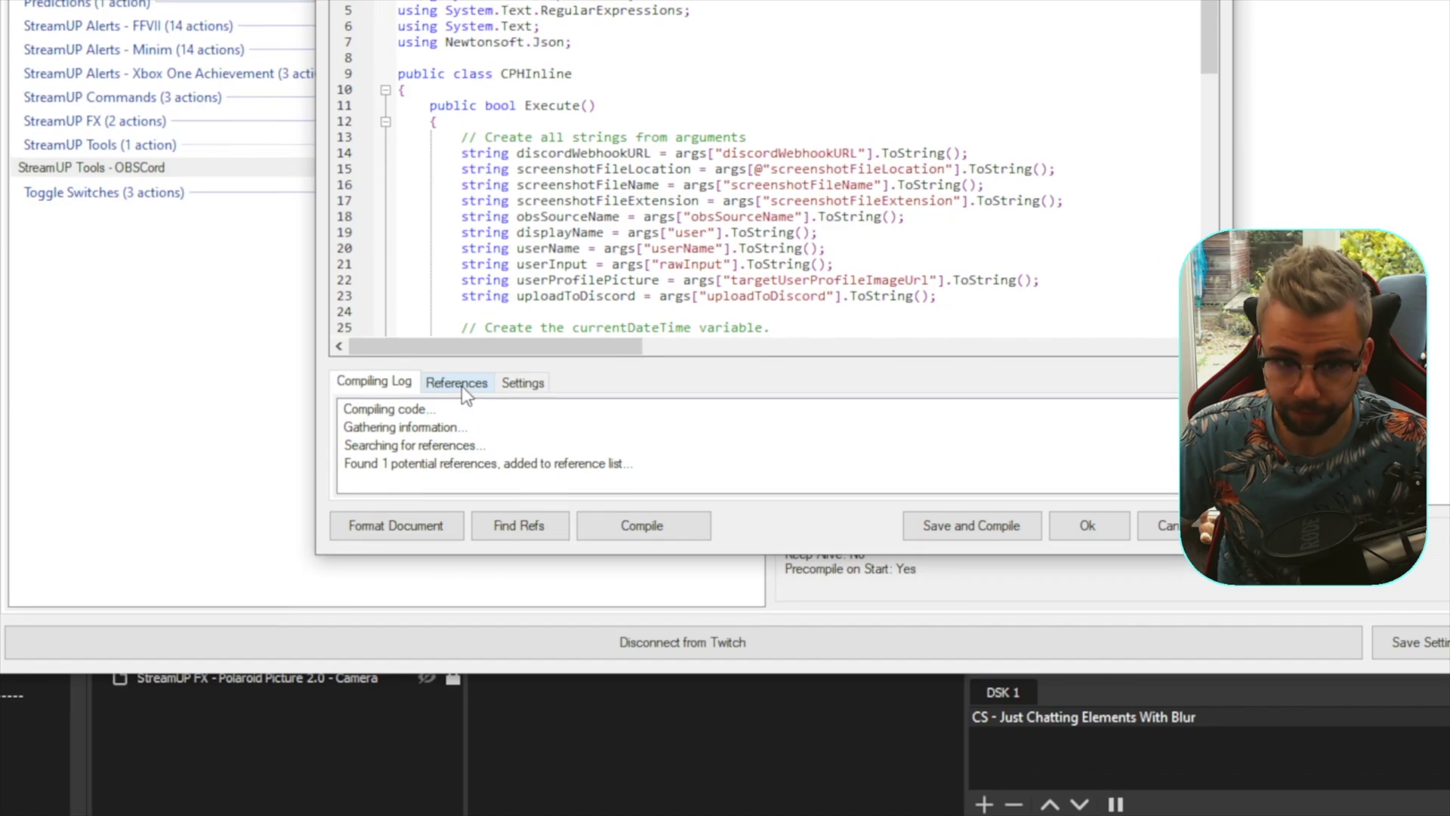
left_click(440, 383)
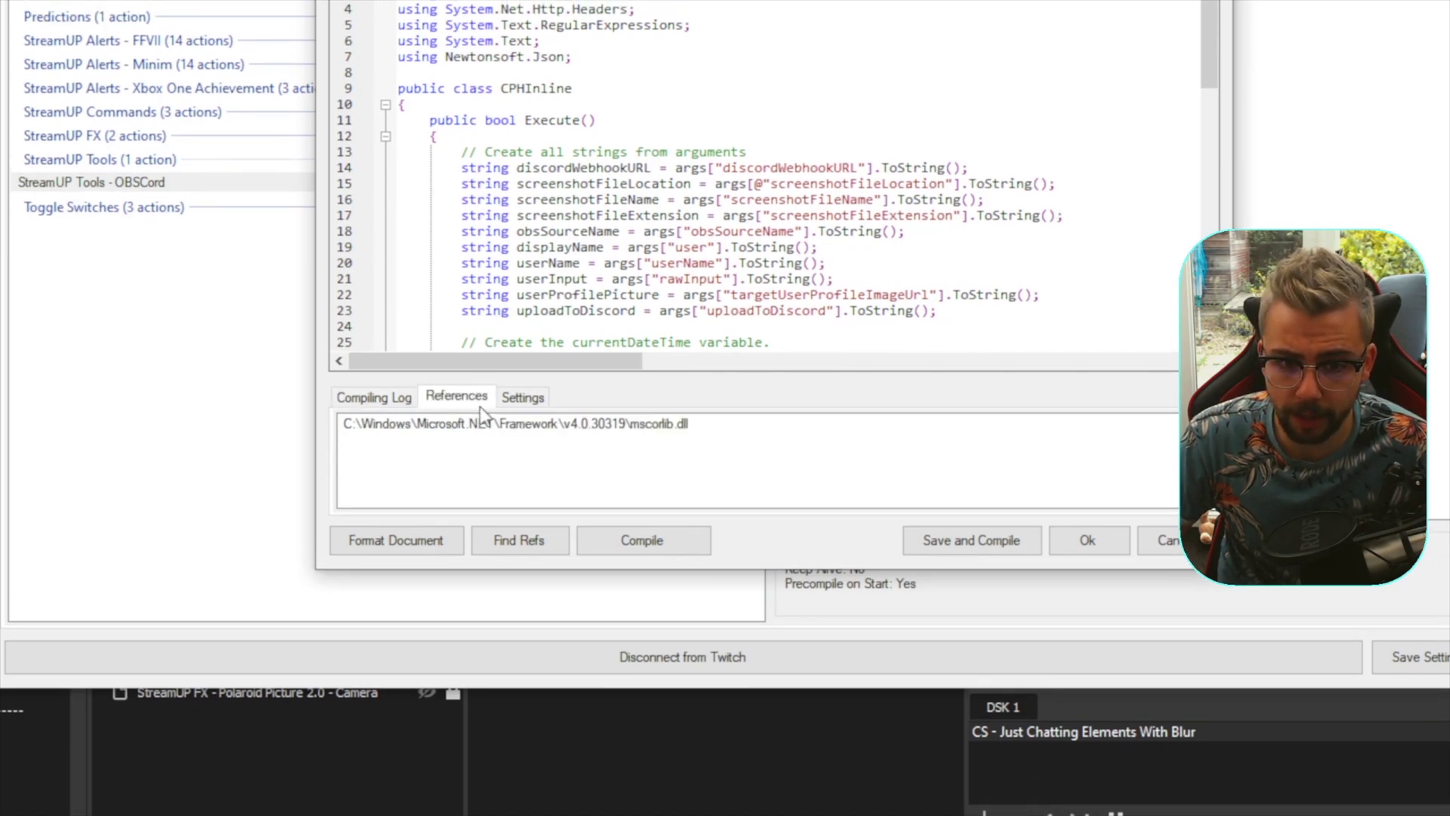
- Add System.dll as a reference from the v4.0.30319 folder
right_click(558, 431)
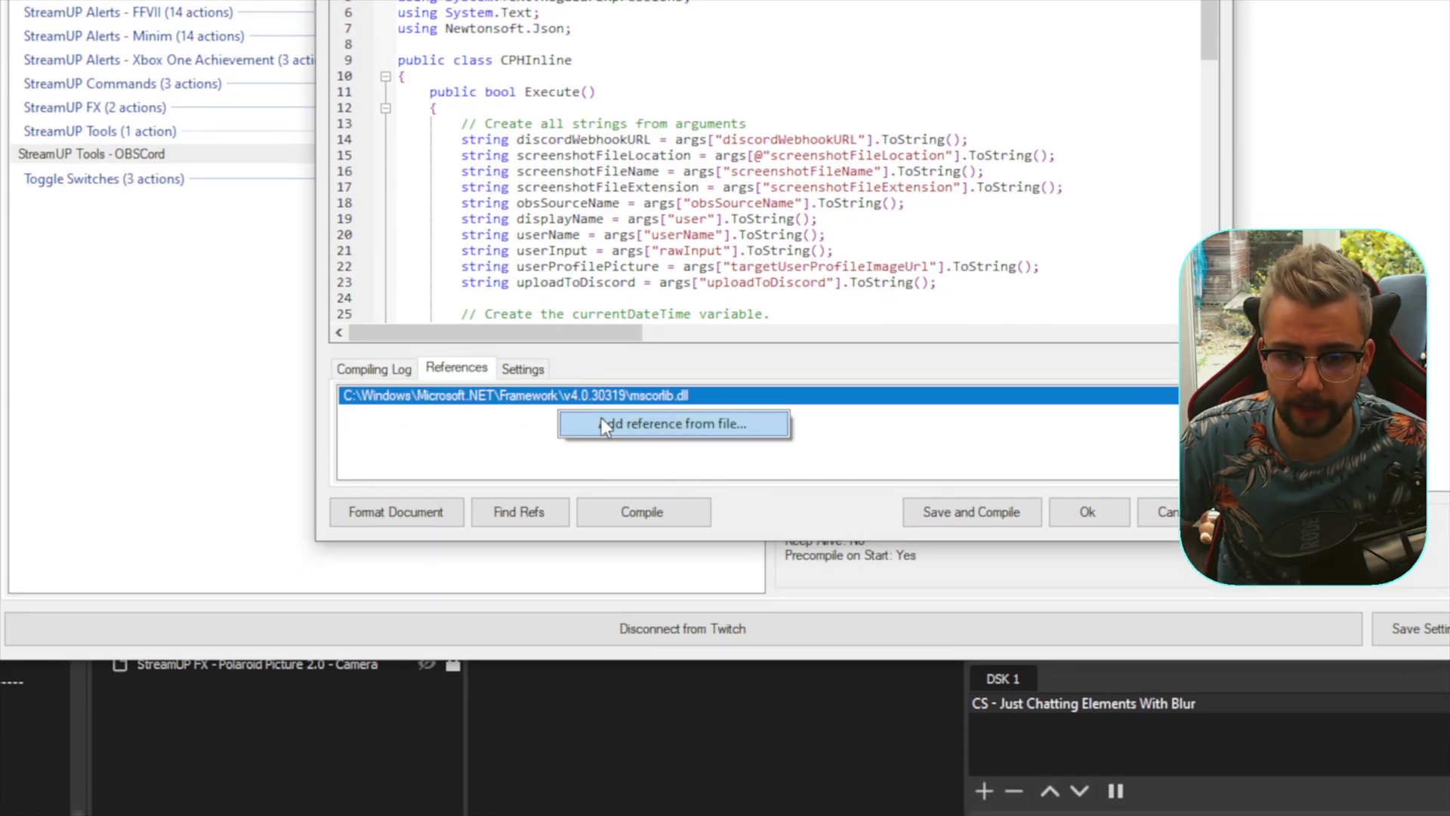
left_click(669, 423)
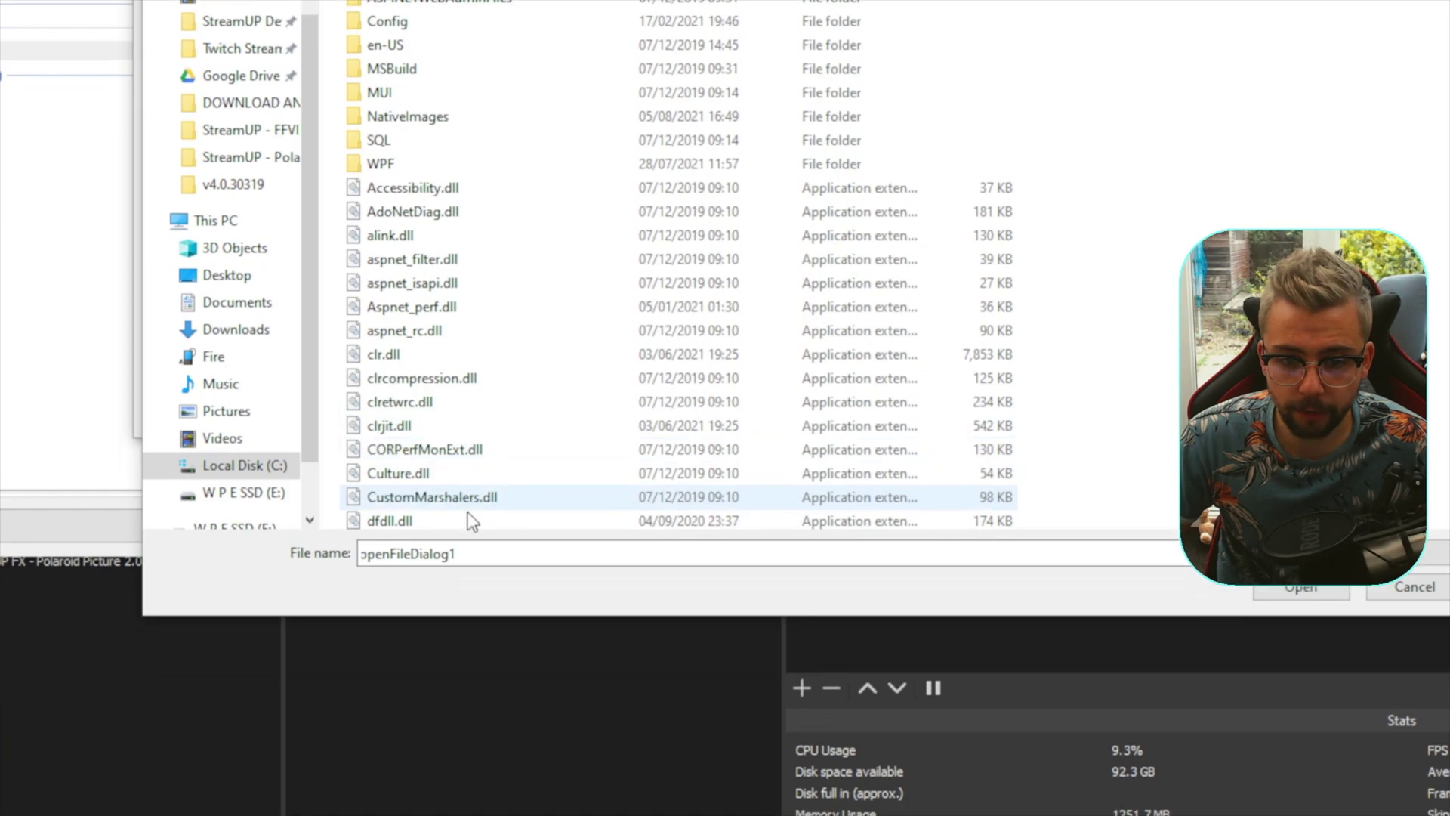
left_click(530, 778)
double_click(474, 427)
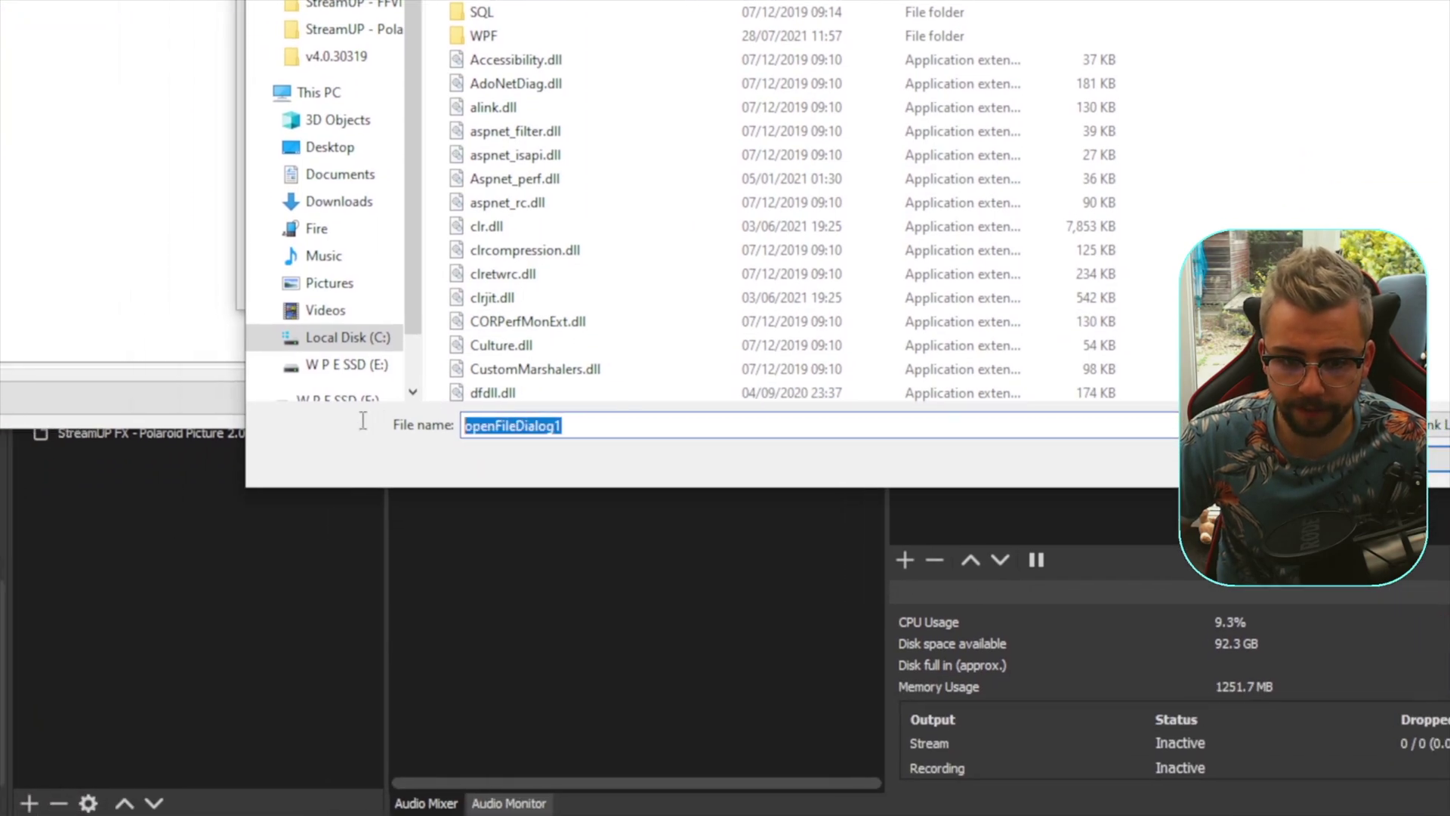
key("BackSpace")
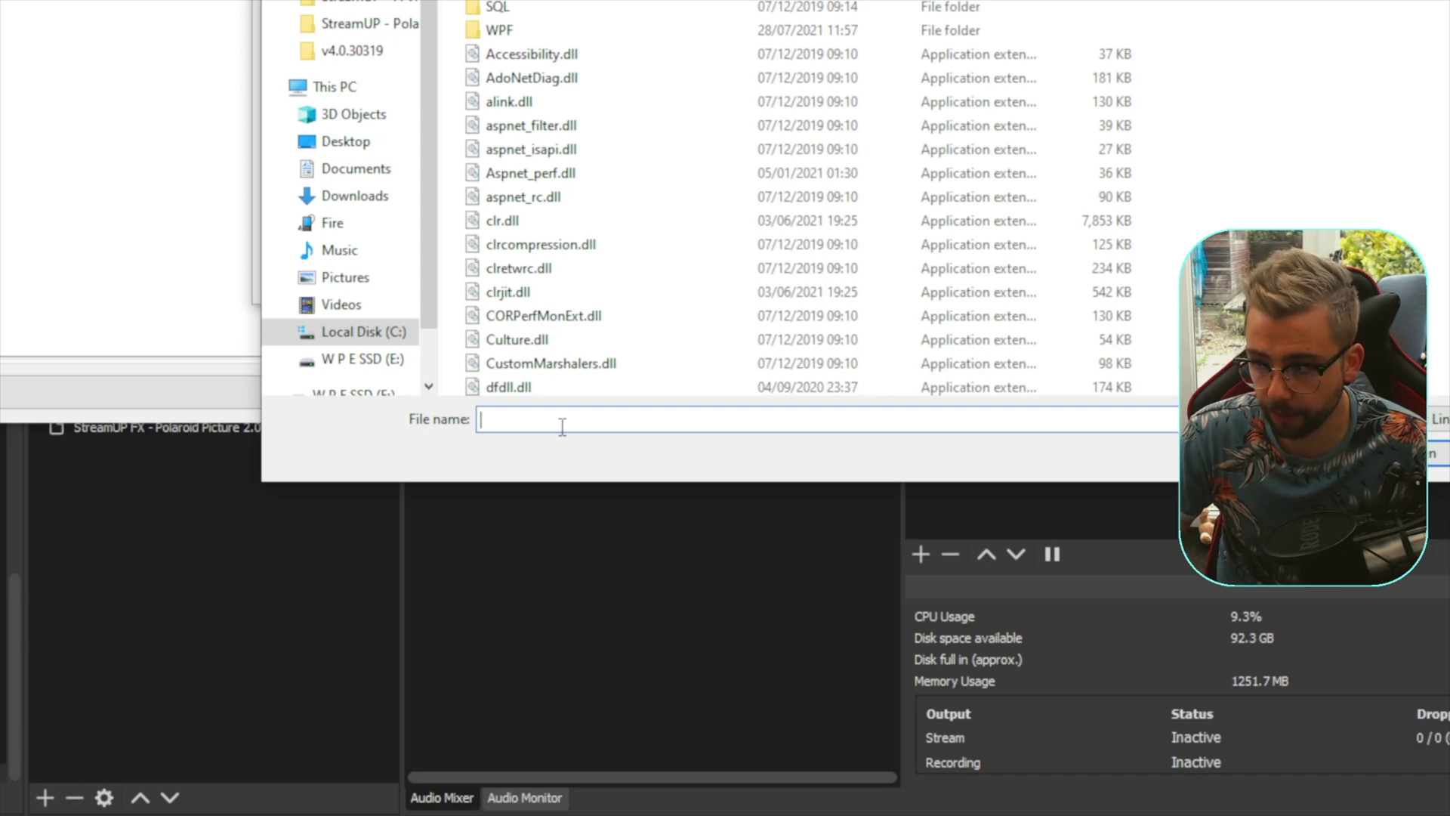
type("system")
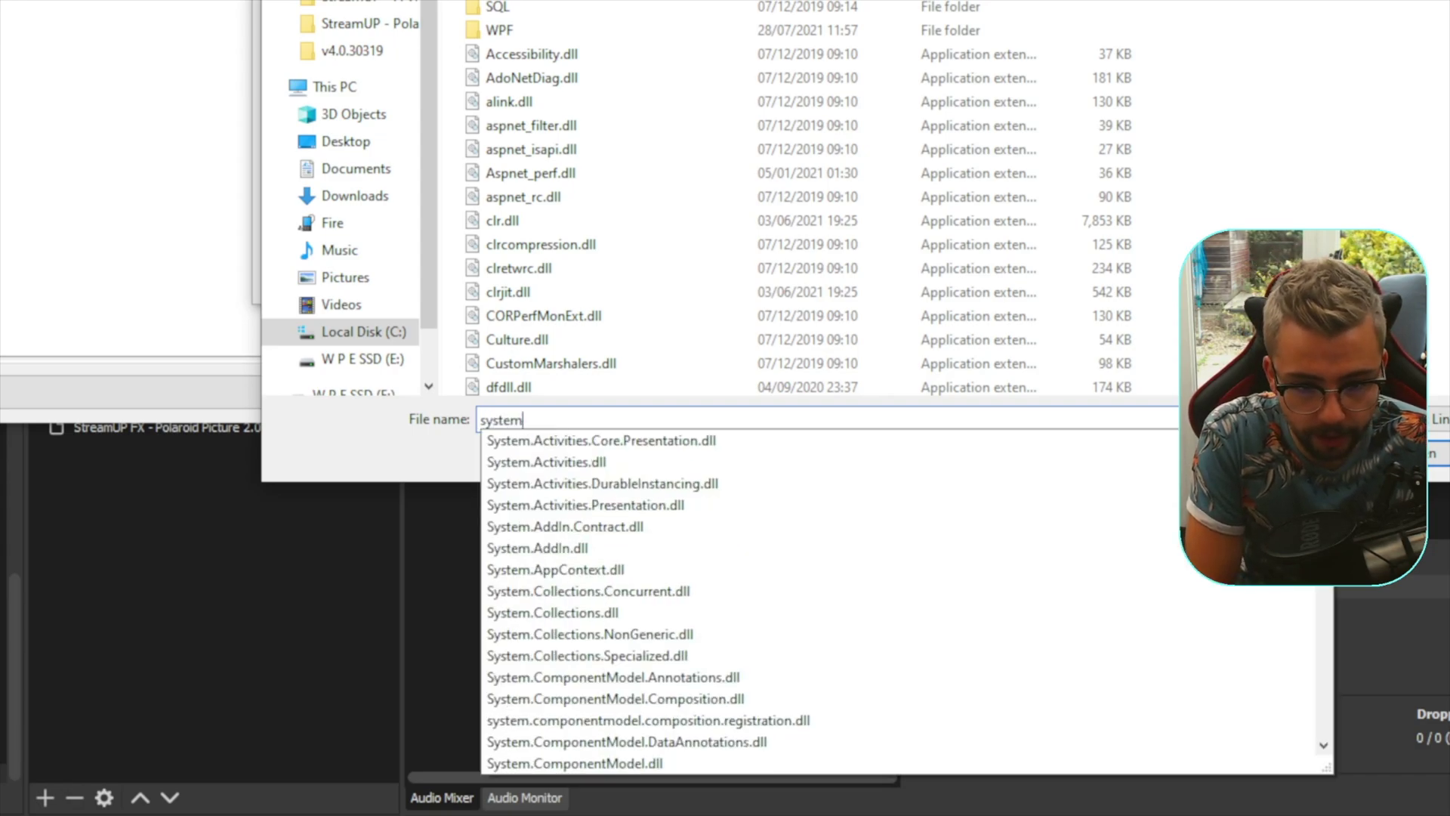
type(".dll")
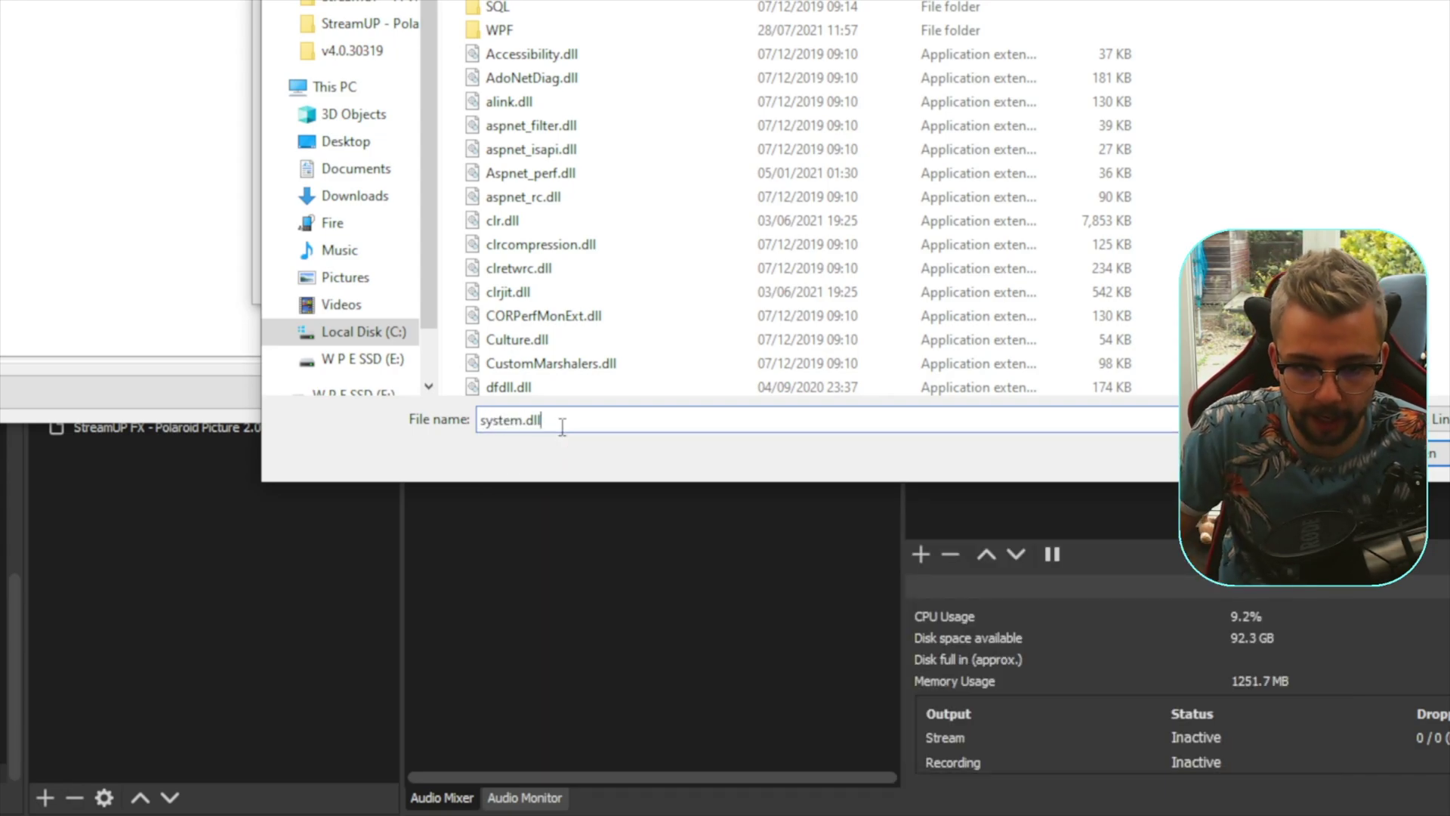
key("BackSpace")
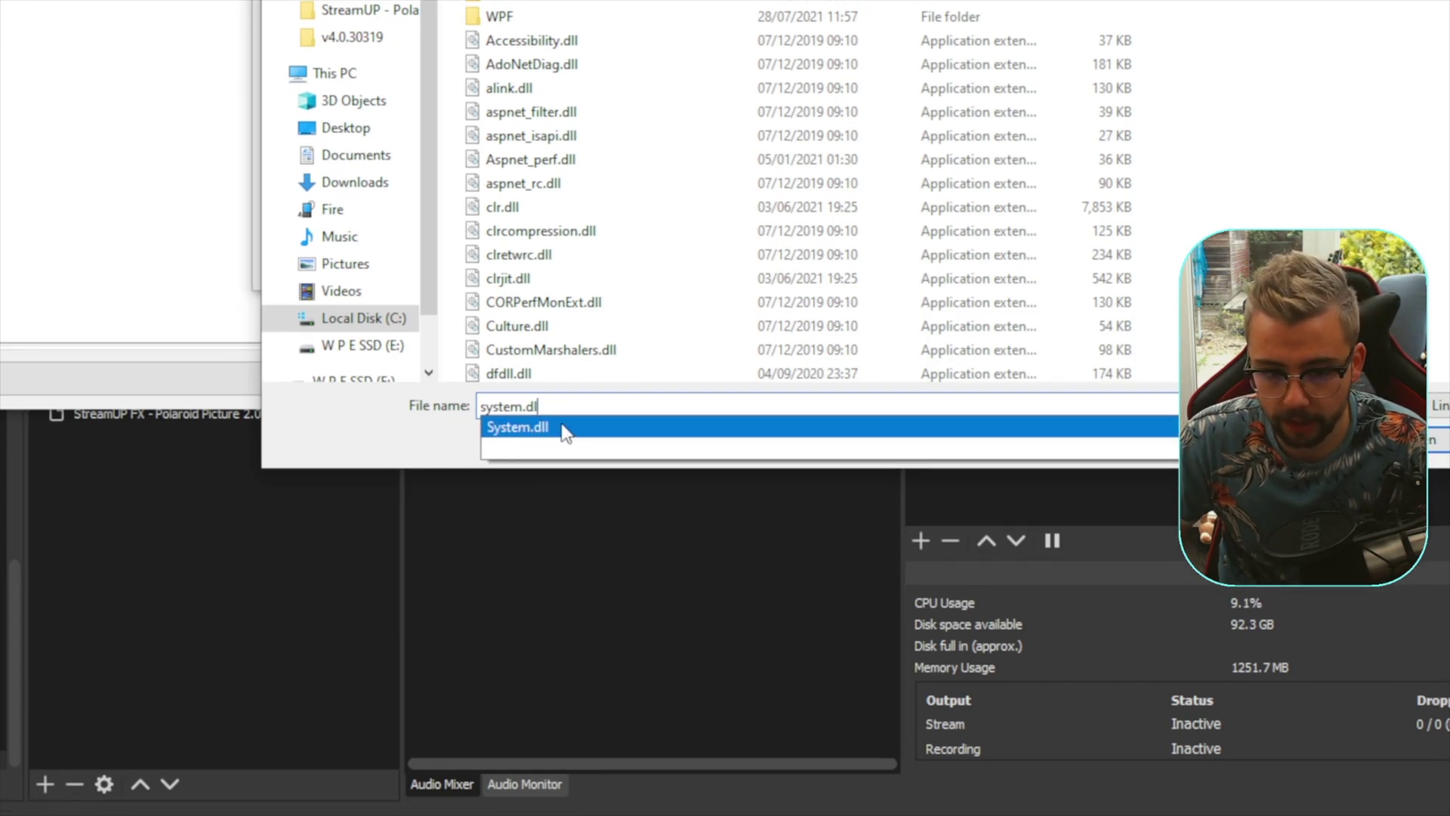
key("BackSpace")
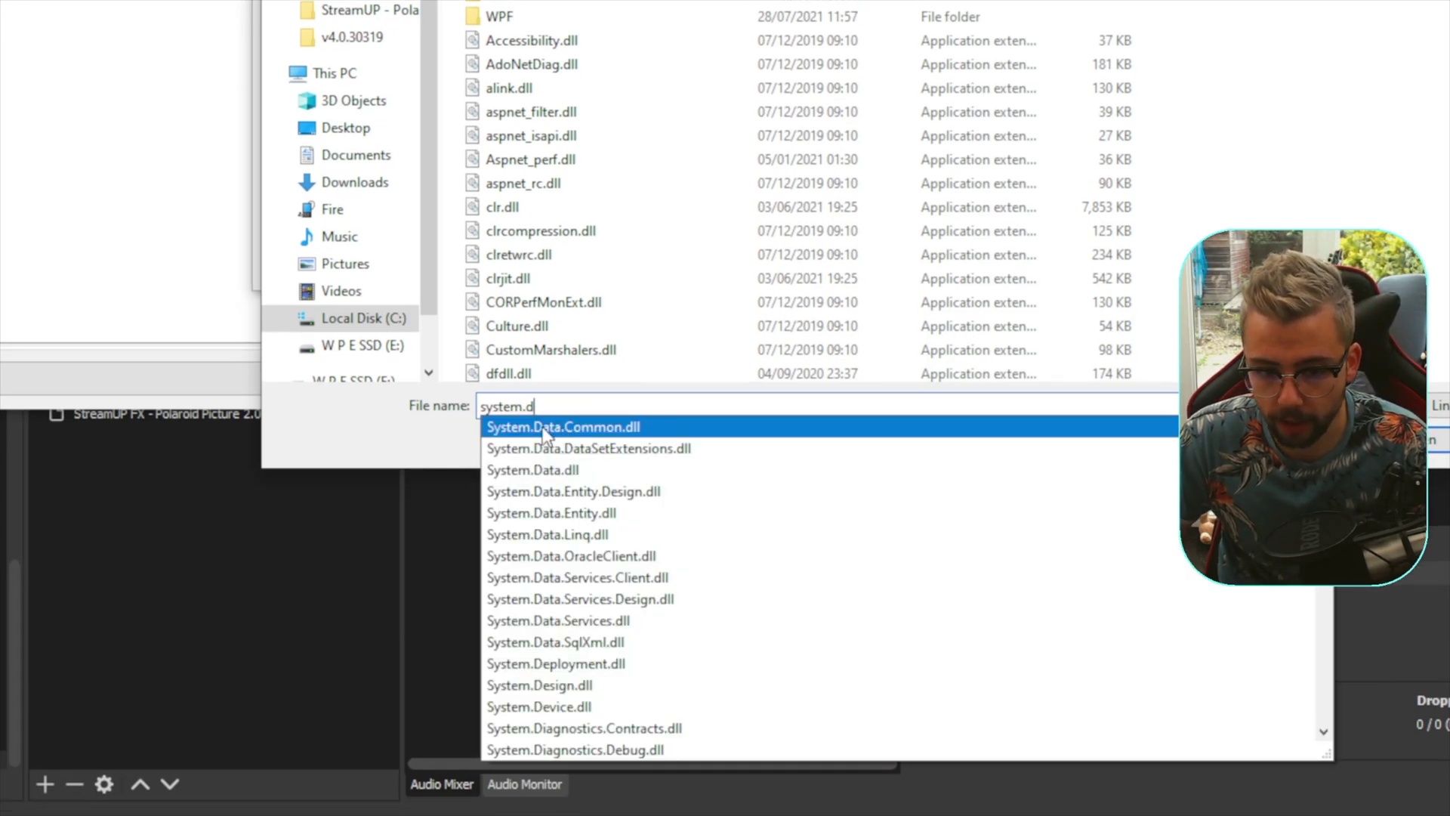
type("ll")
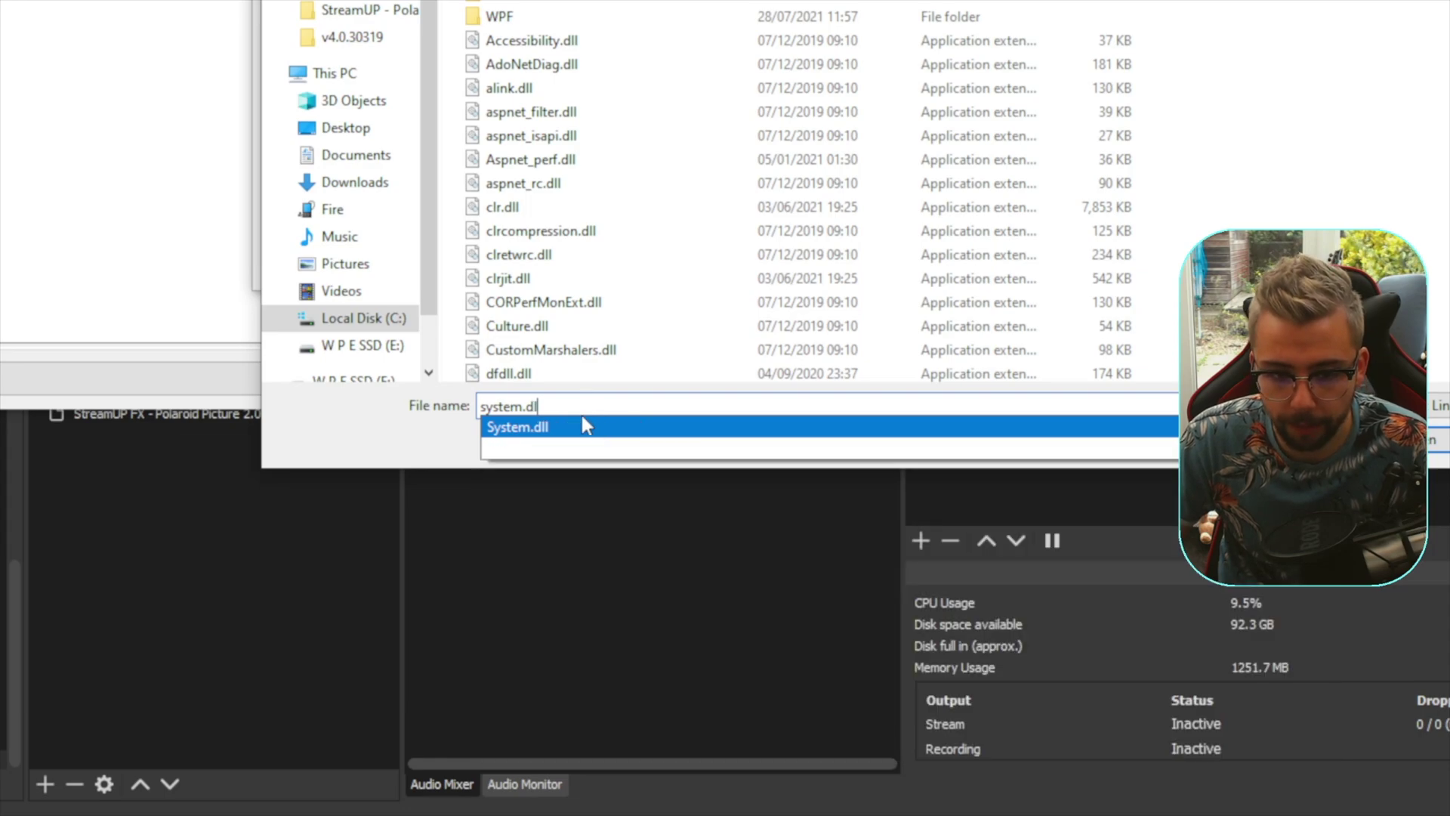
left_click(517, 426)
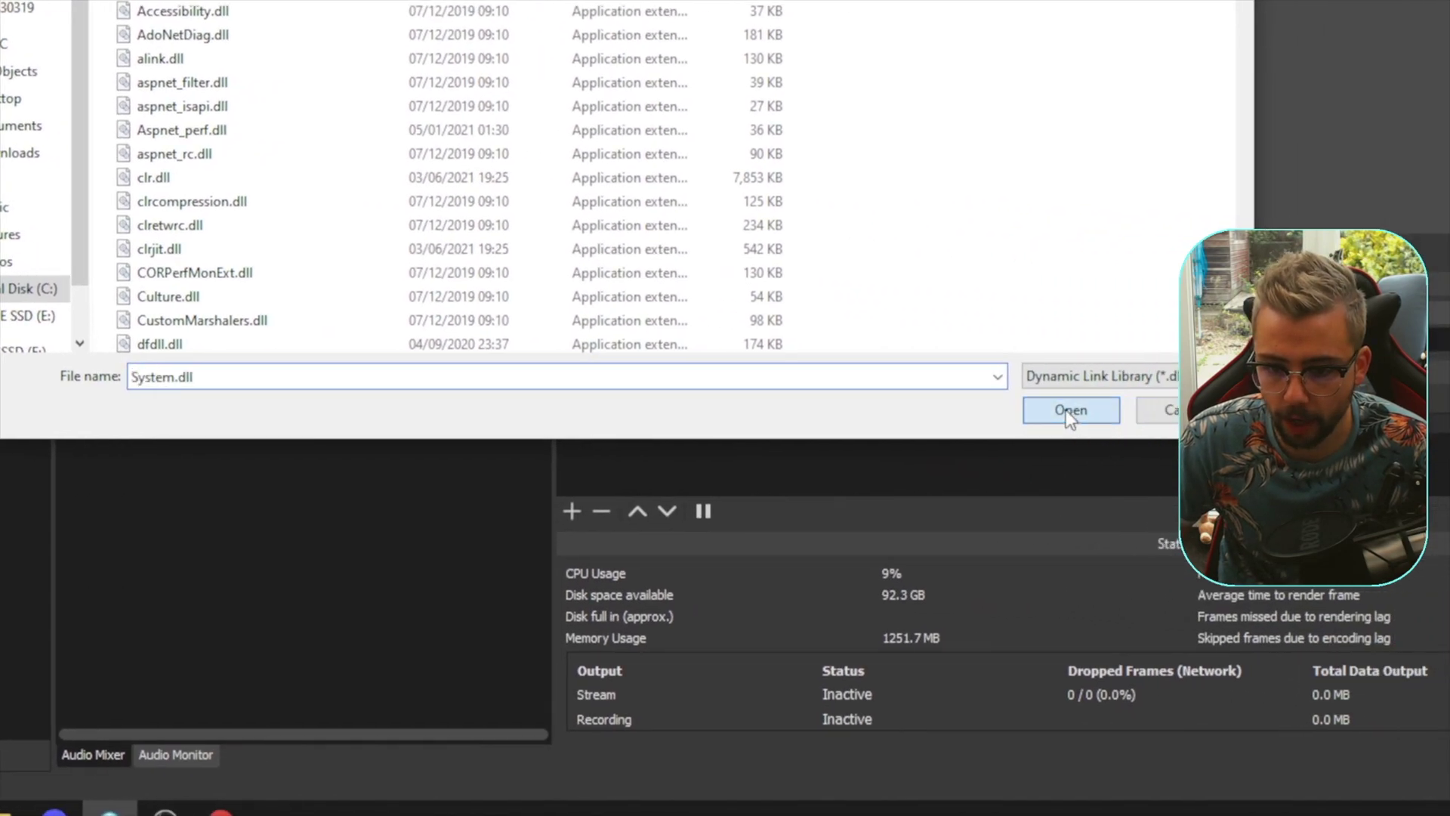
key("Return")
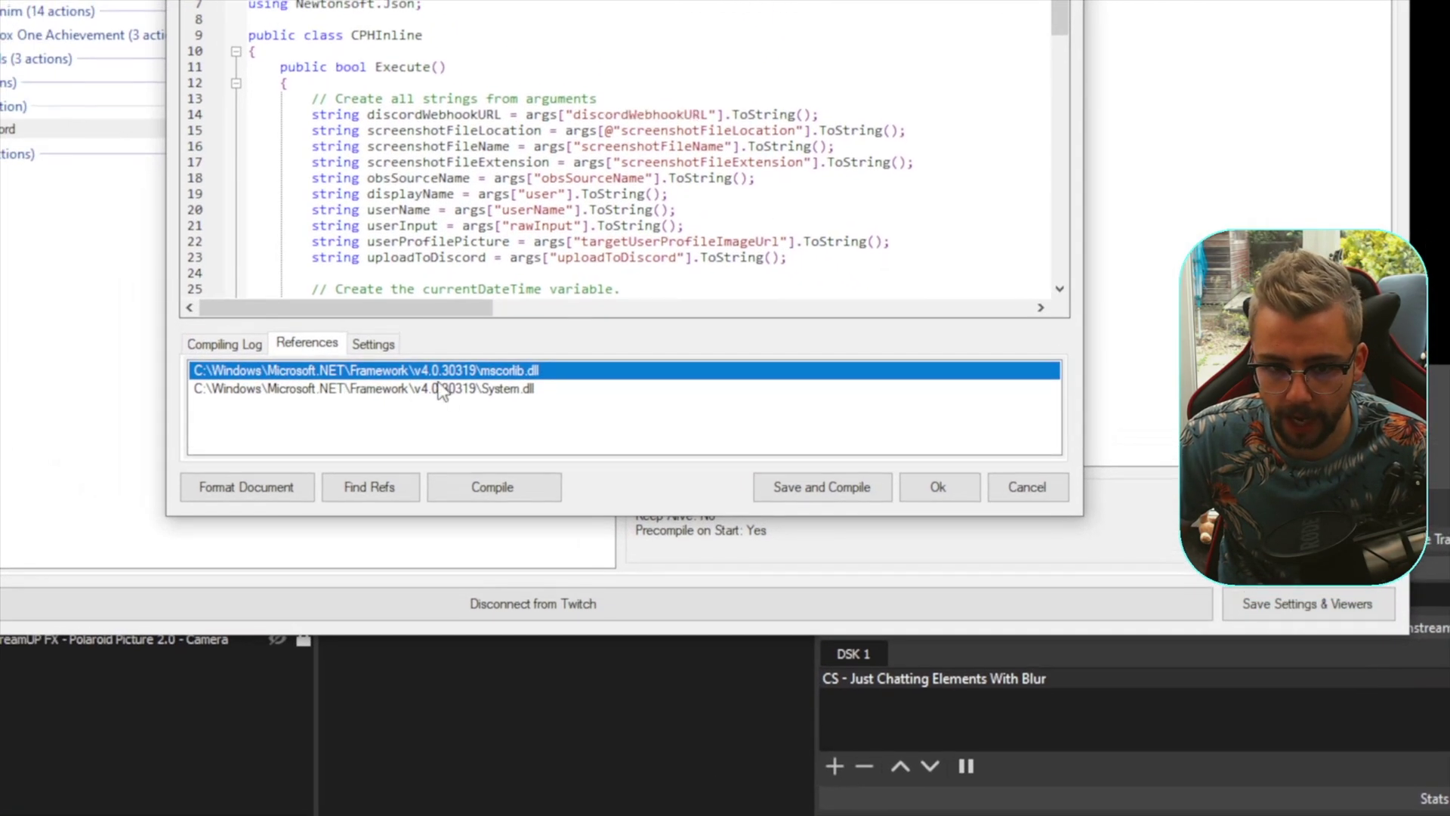
- Add System.Net.Http.dll as a second reference
right_click(181, 272)
left_click(486, 435)
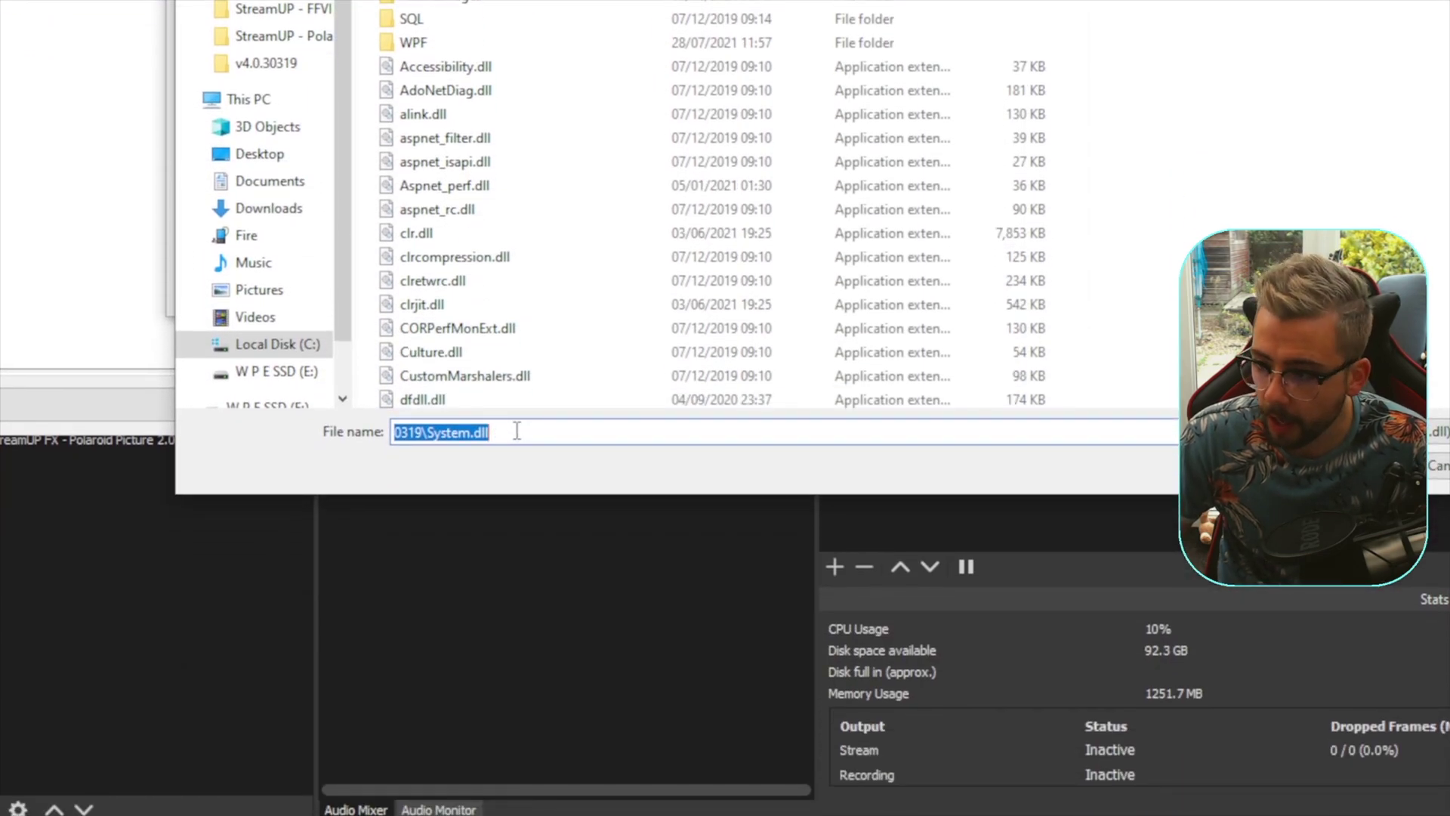
type("system.")
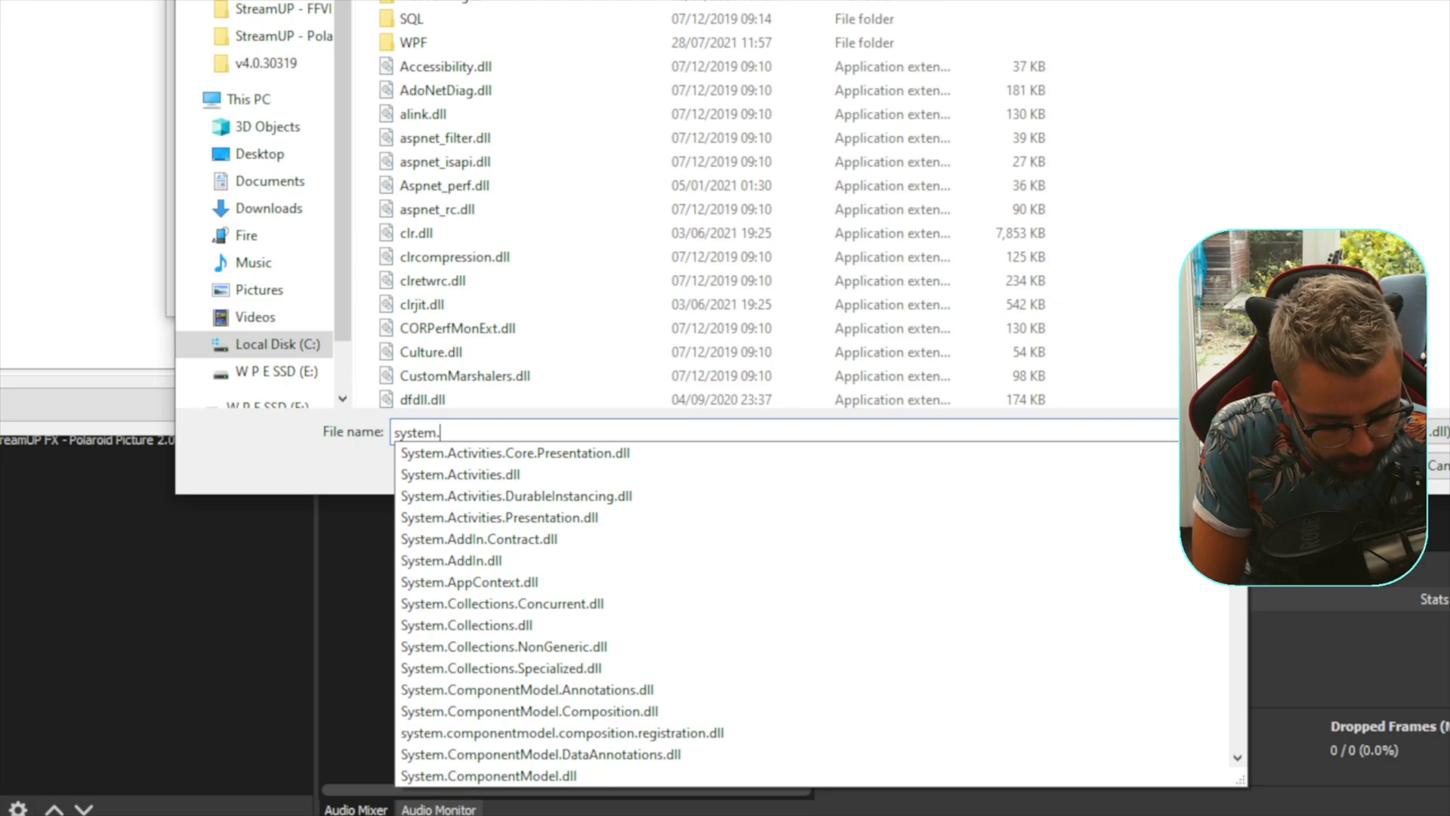
type("net")
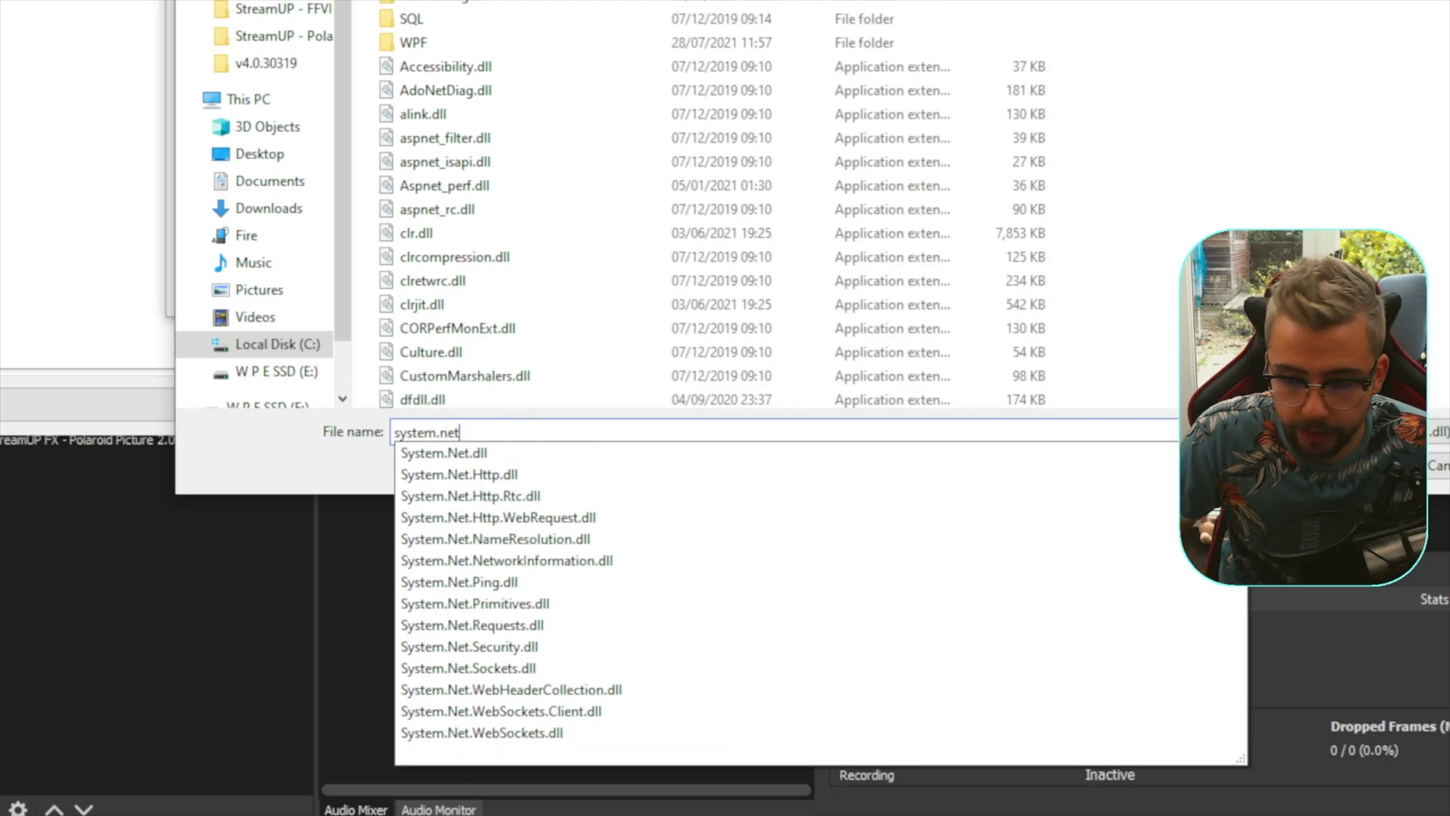
type(".ht")
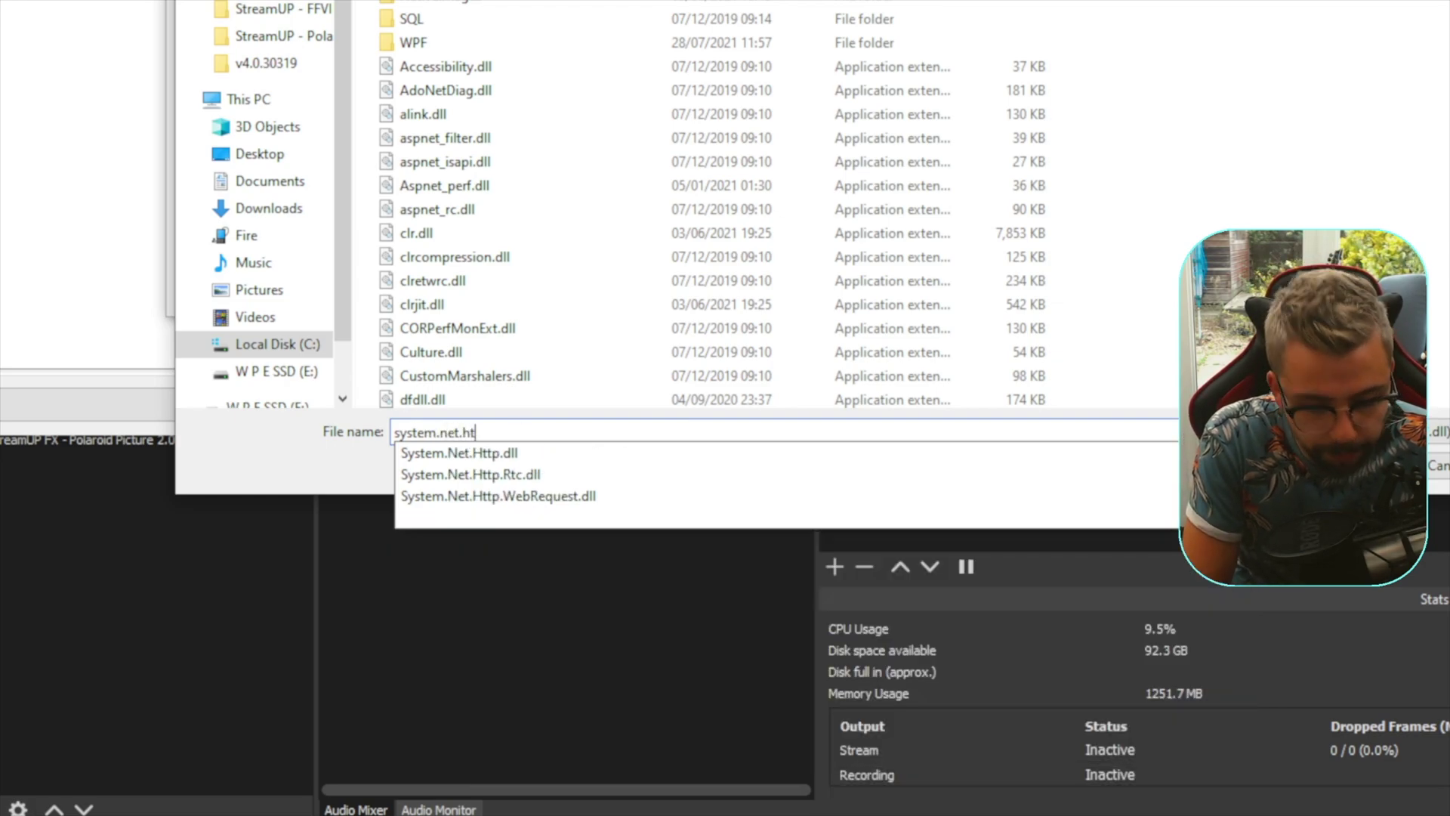
type("tp")
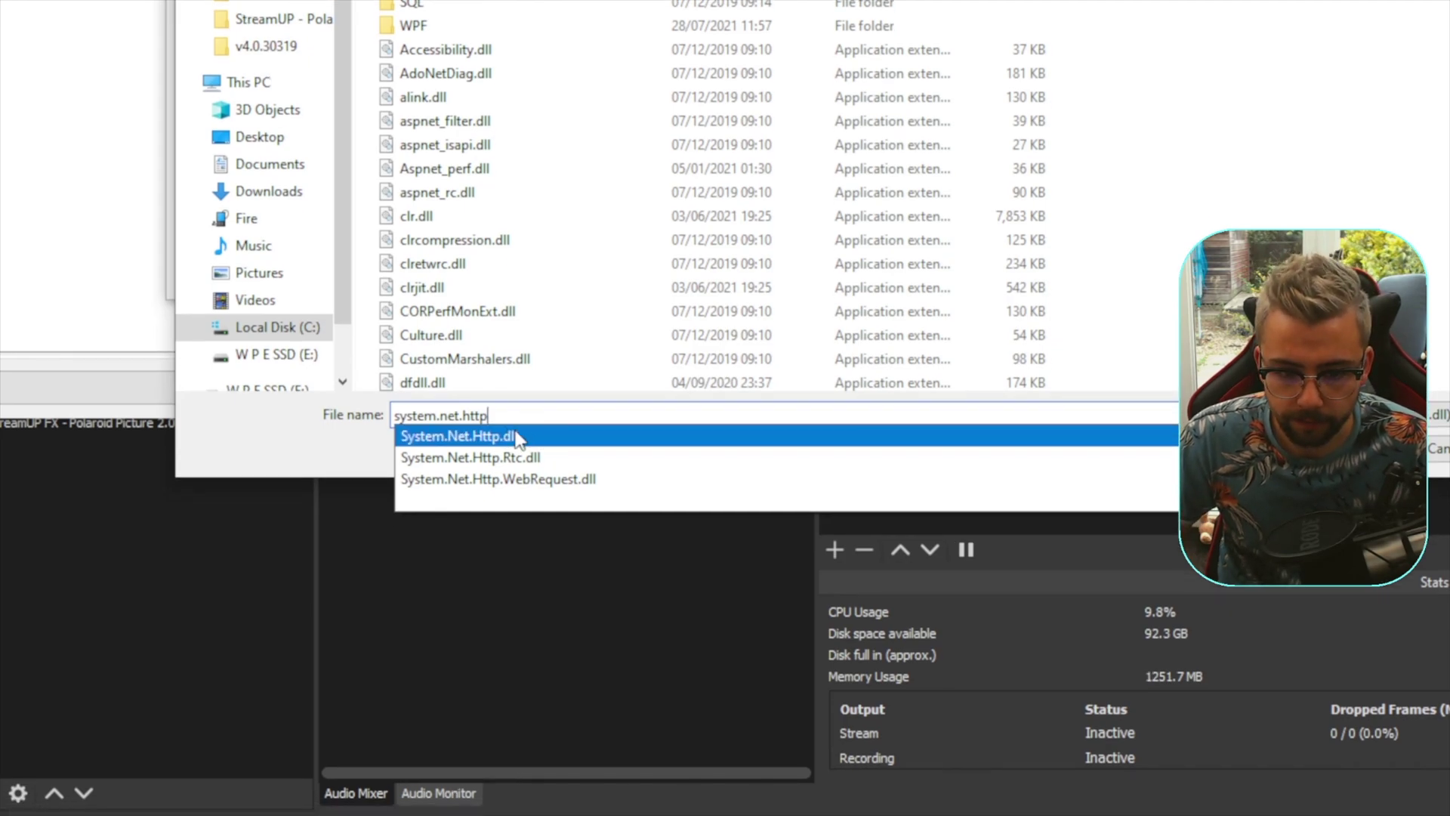
left_click(518, 438)
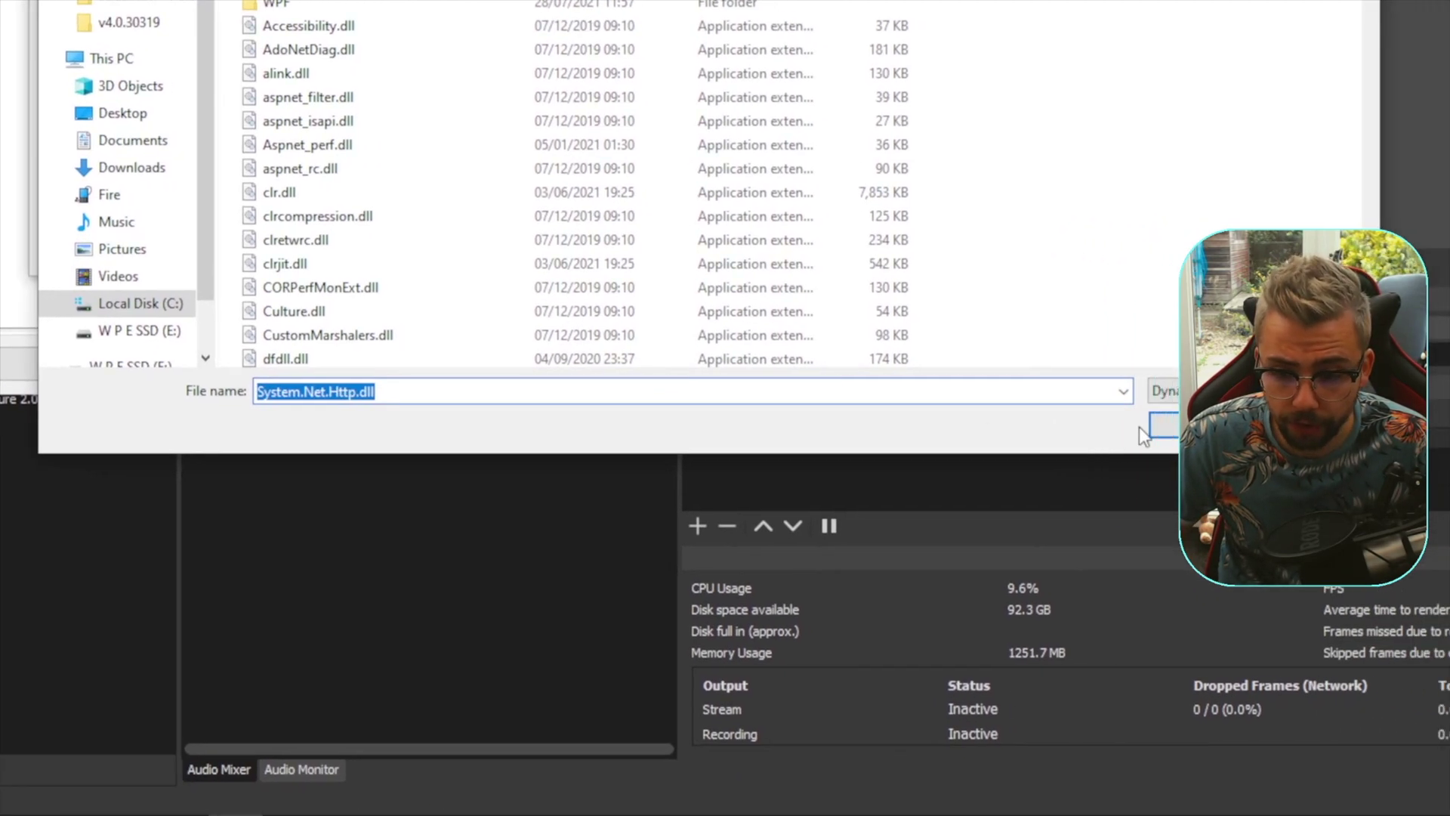
left_click(1352, 447)
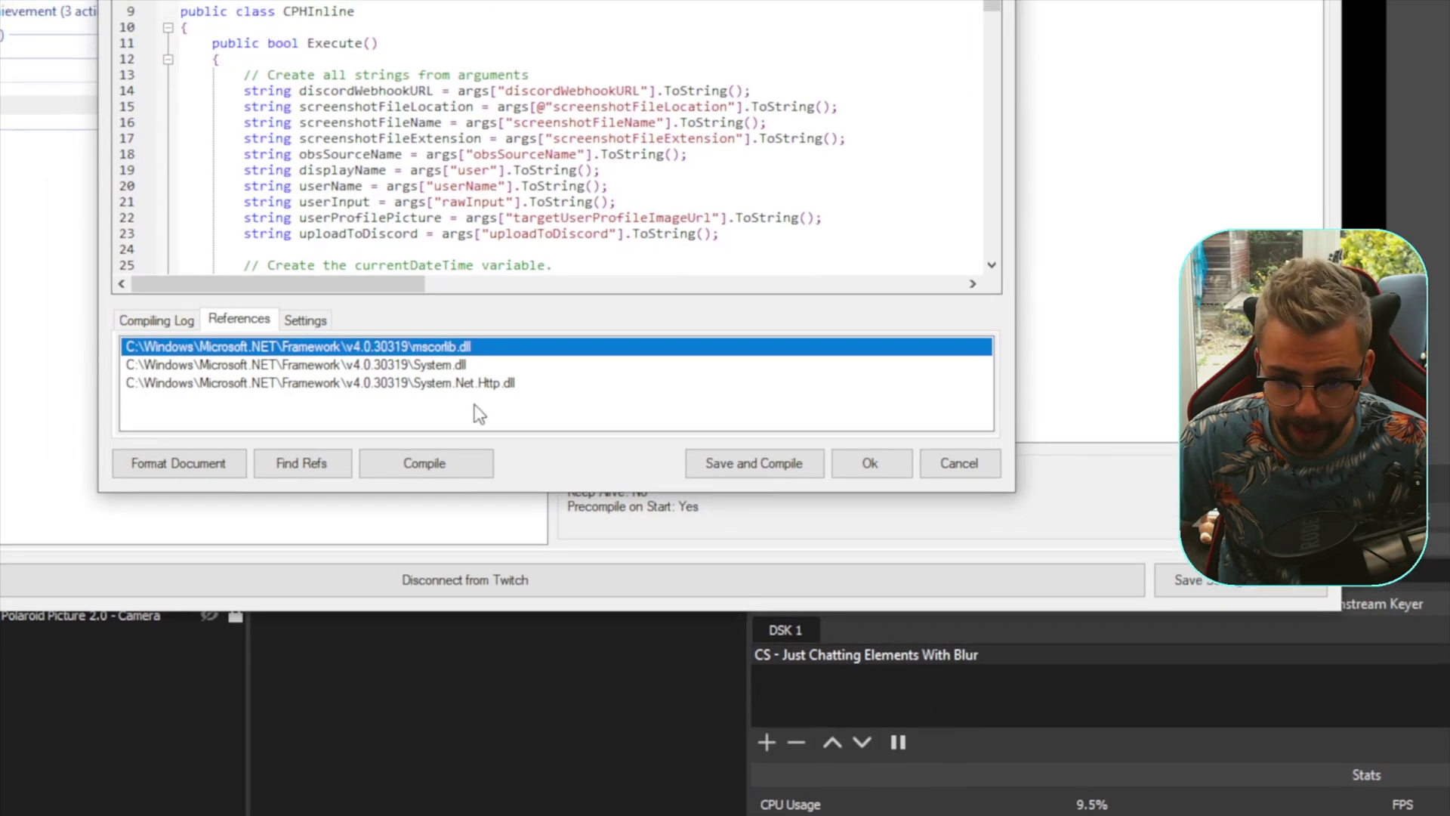
- Add System.Runtime.Serialization.dll as a third reference
right_click(271, 325)
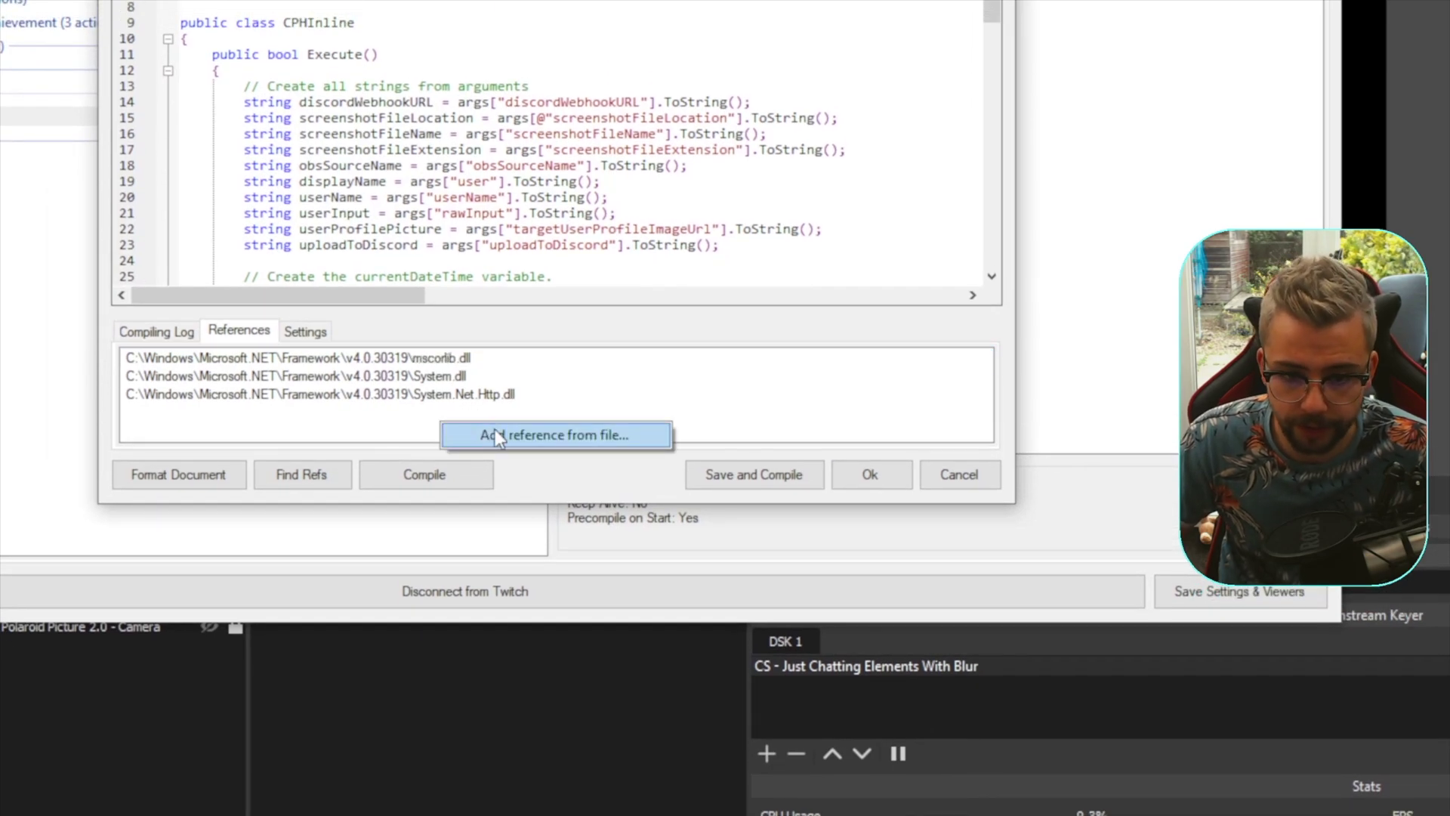
left_click(496, 429)
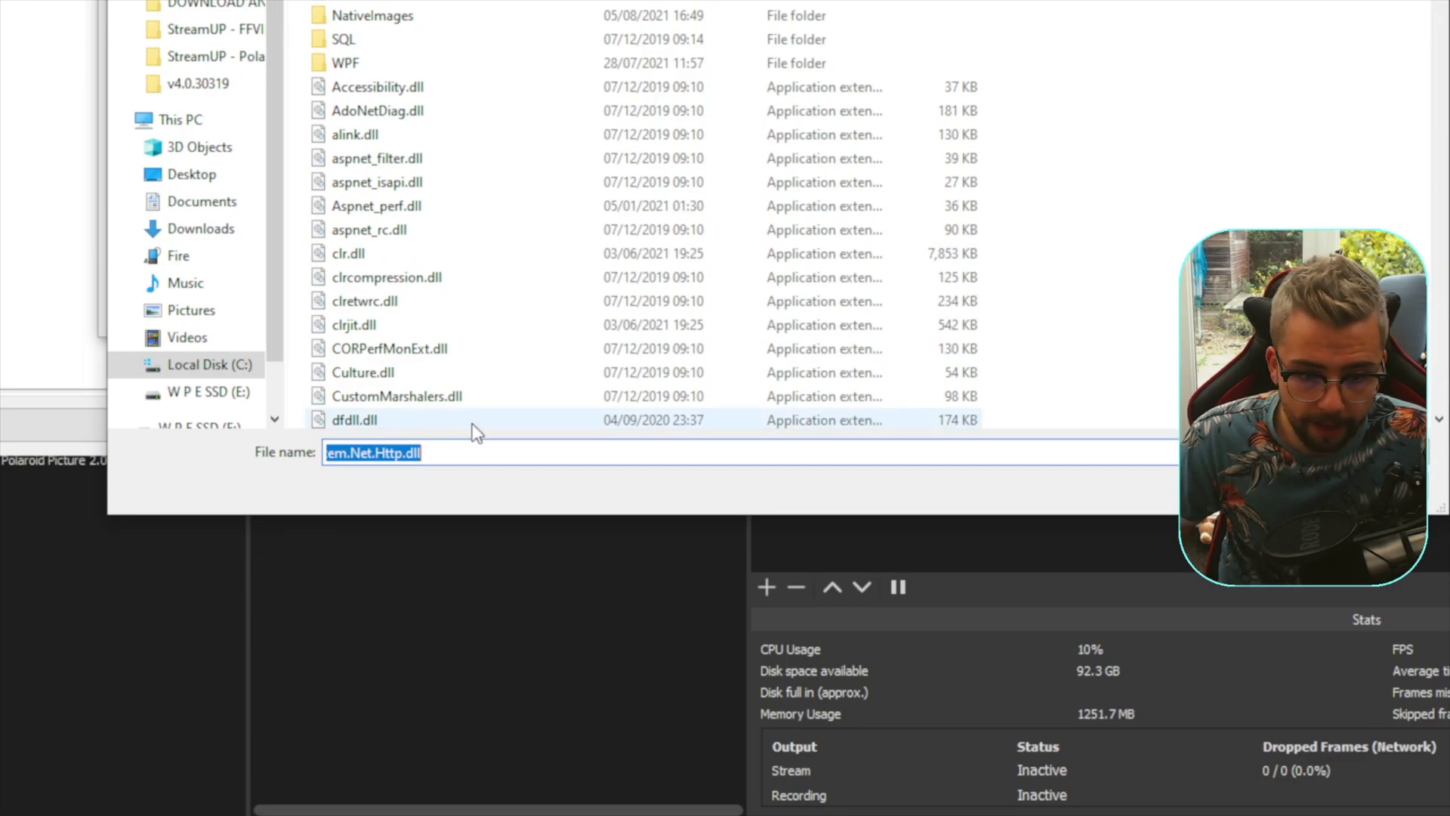
type("system")
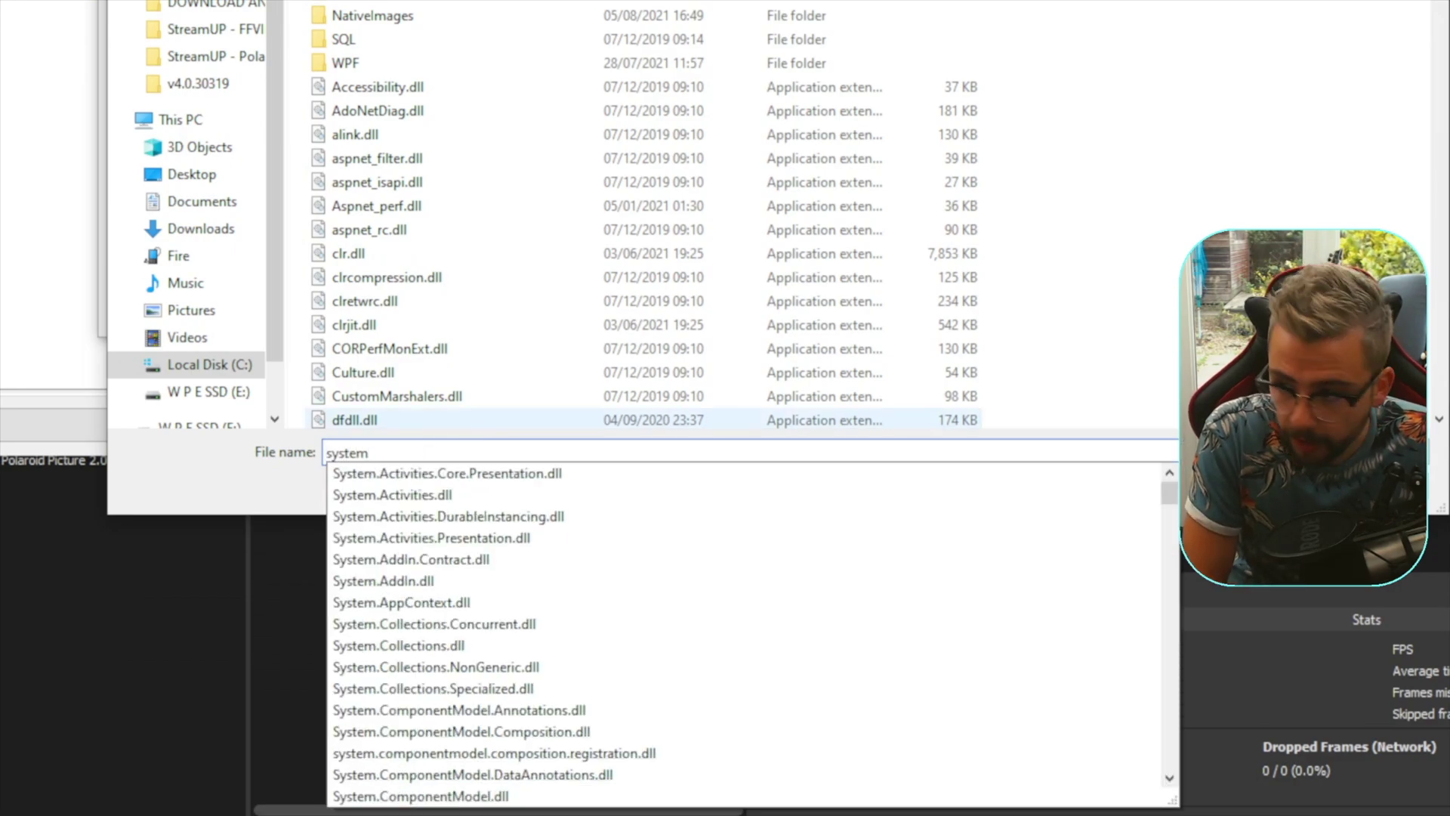
type(".runtime.")
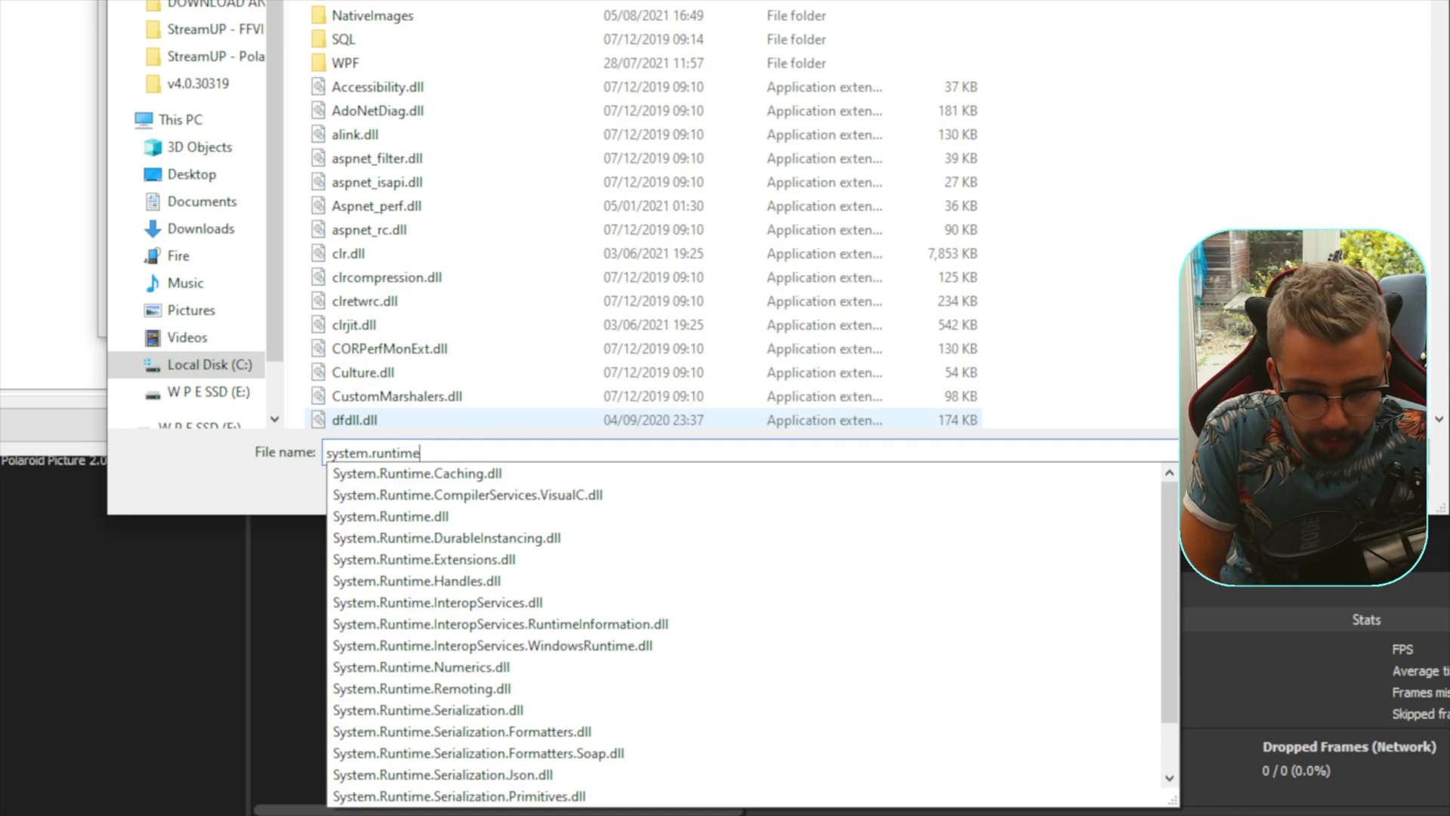
type("s")
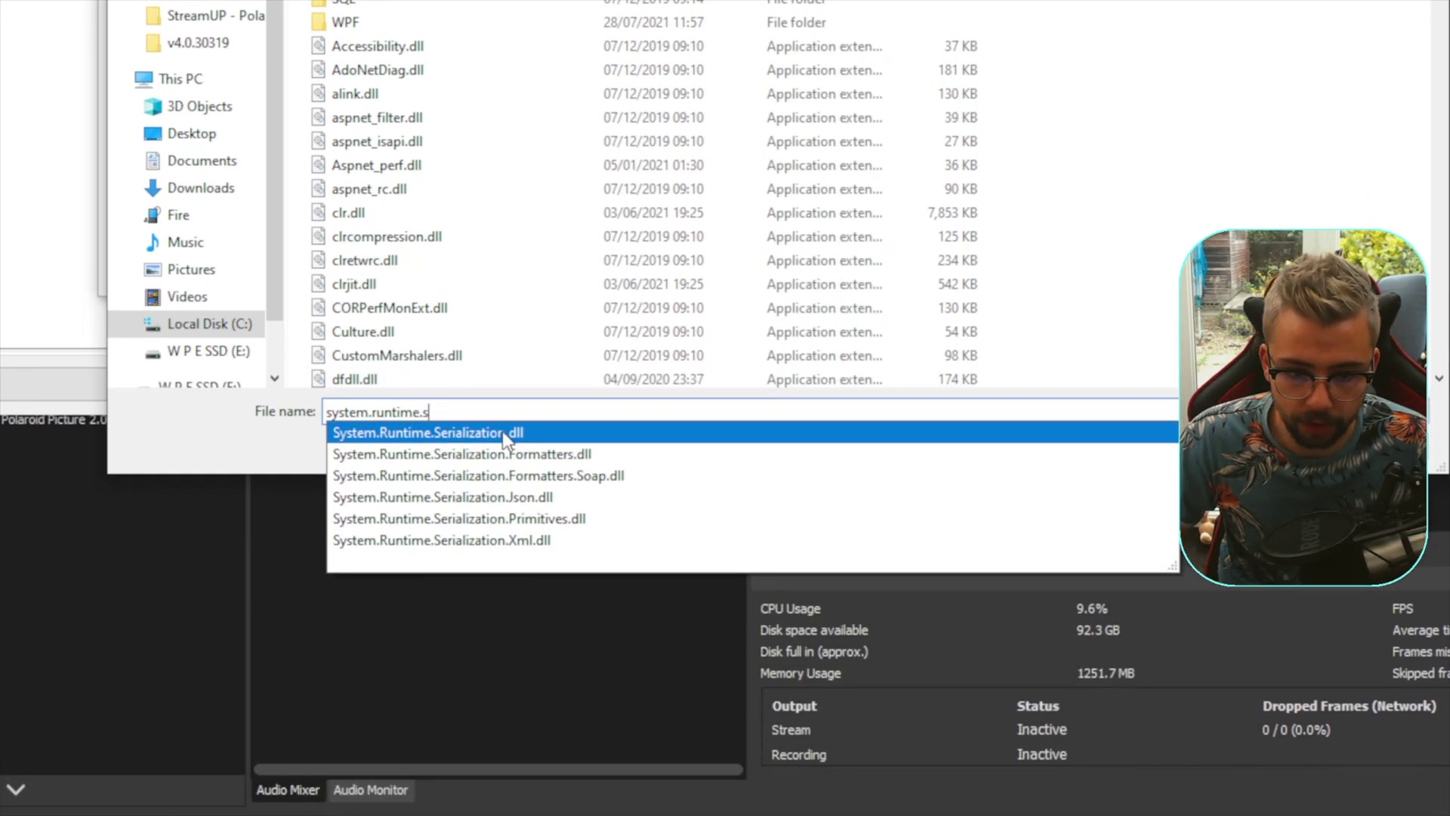
left_click(502, 433)
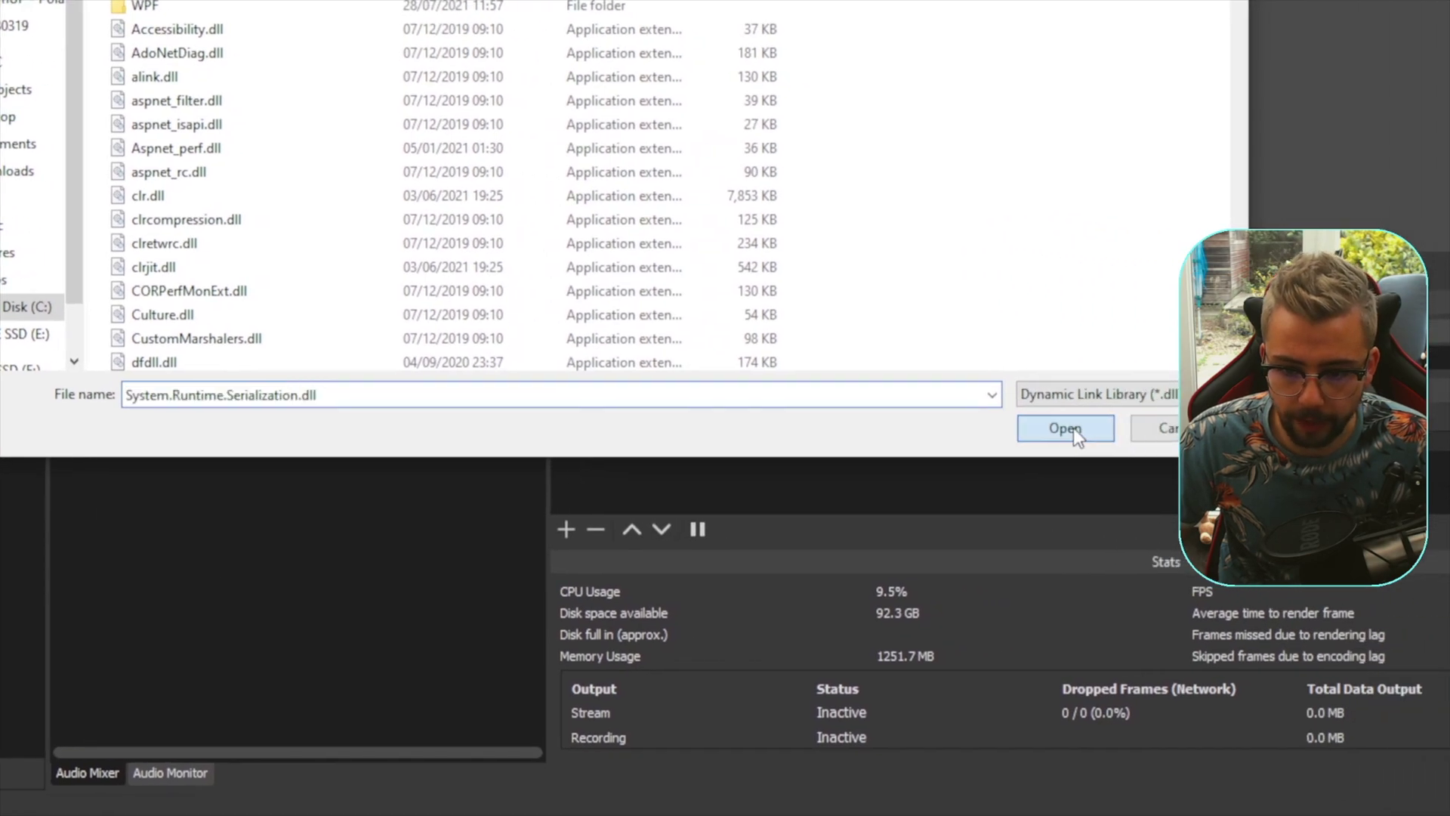
left_click(1065, 427)
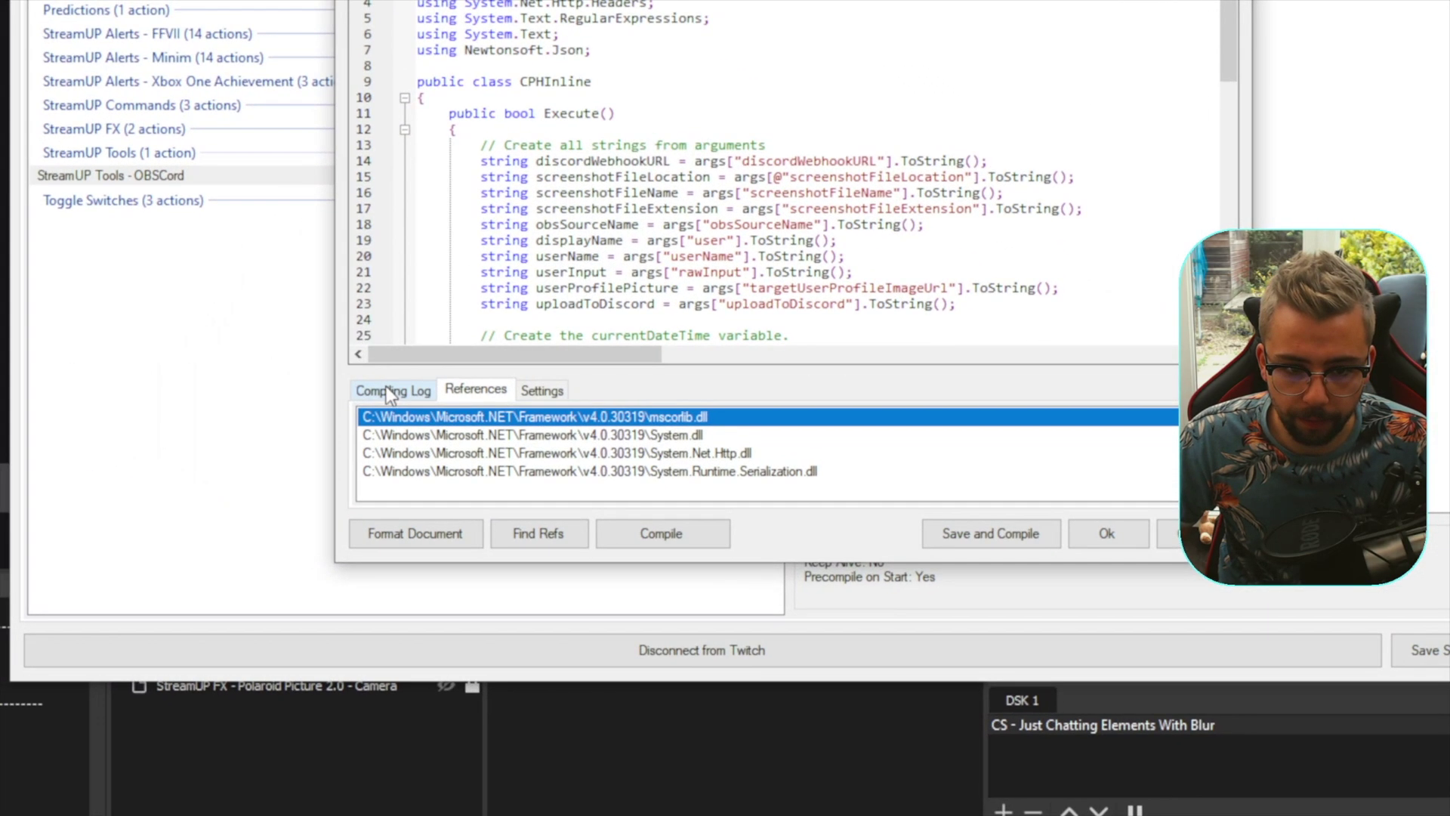
- Compile and save the OBSCord code, then collapse the DO NOT EDIT ANYTHING IN THIS GROUP folder
left_click(386, 388)
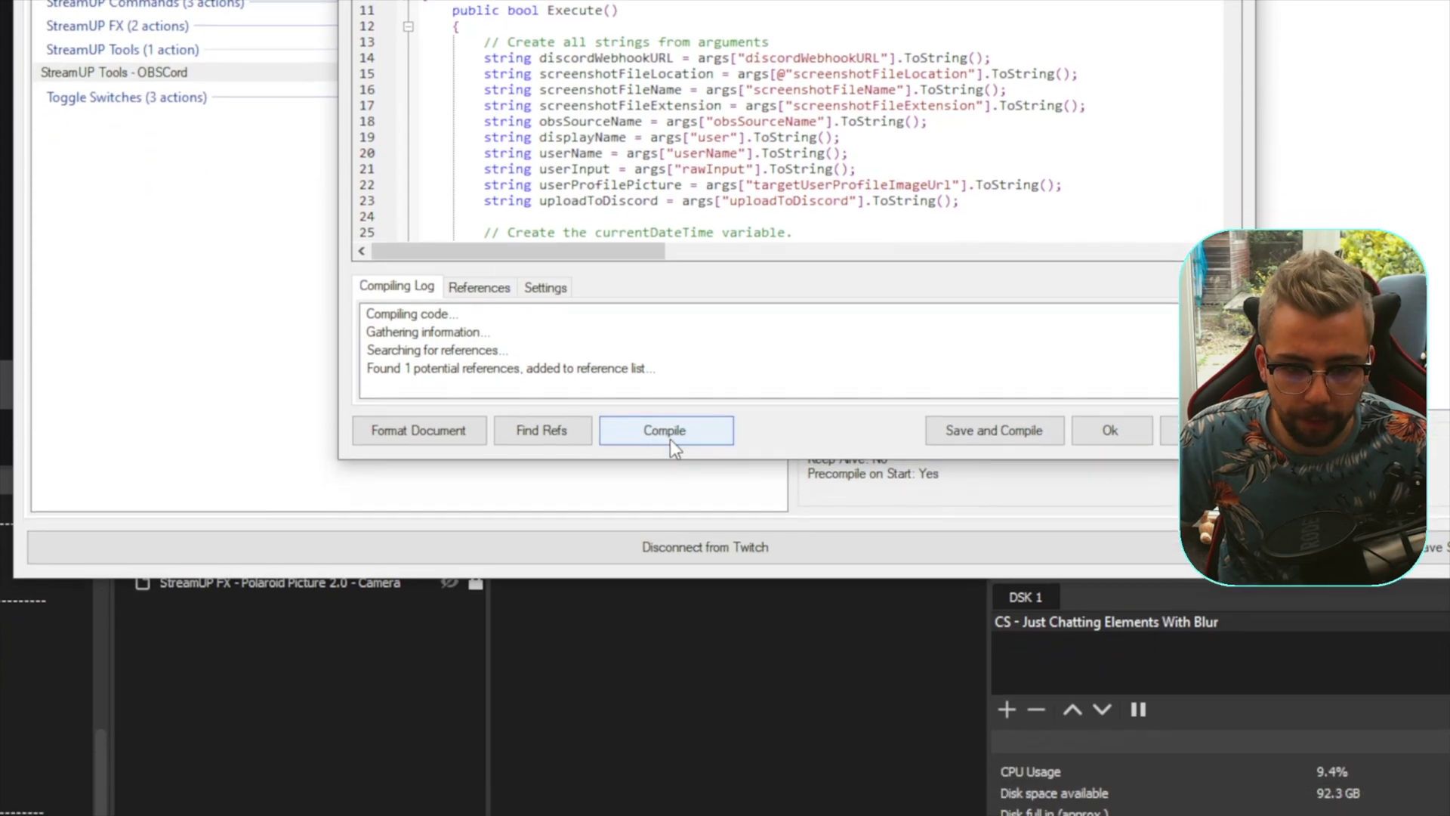
left_click(669, 438)
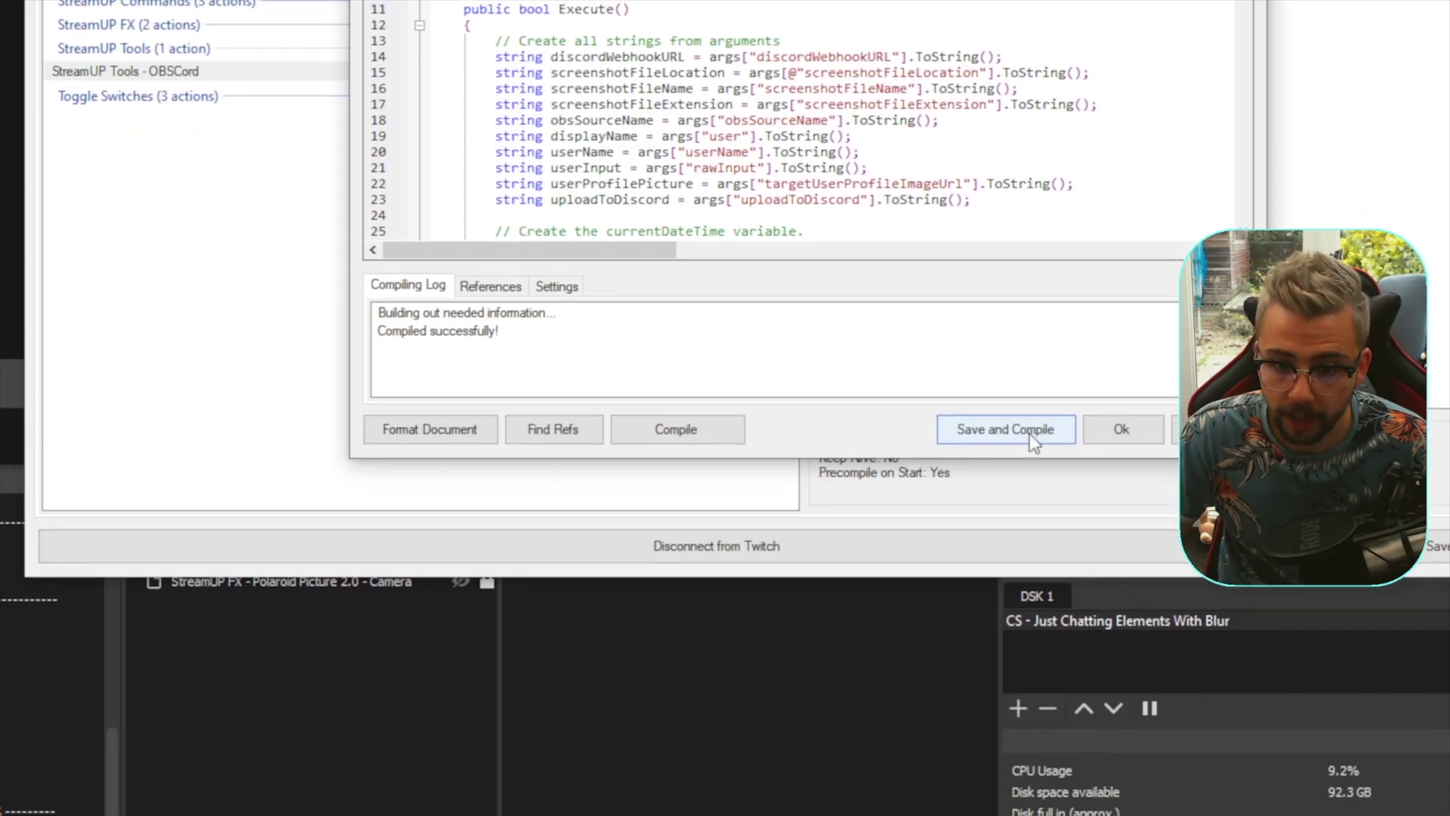
left_click(1030, 430)
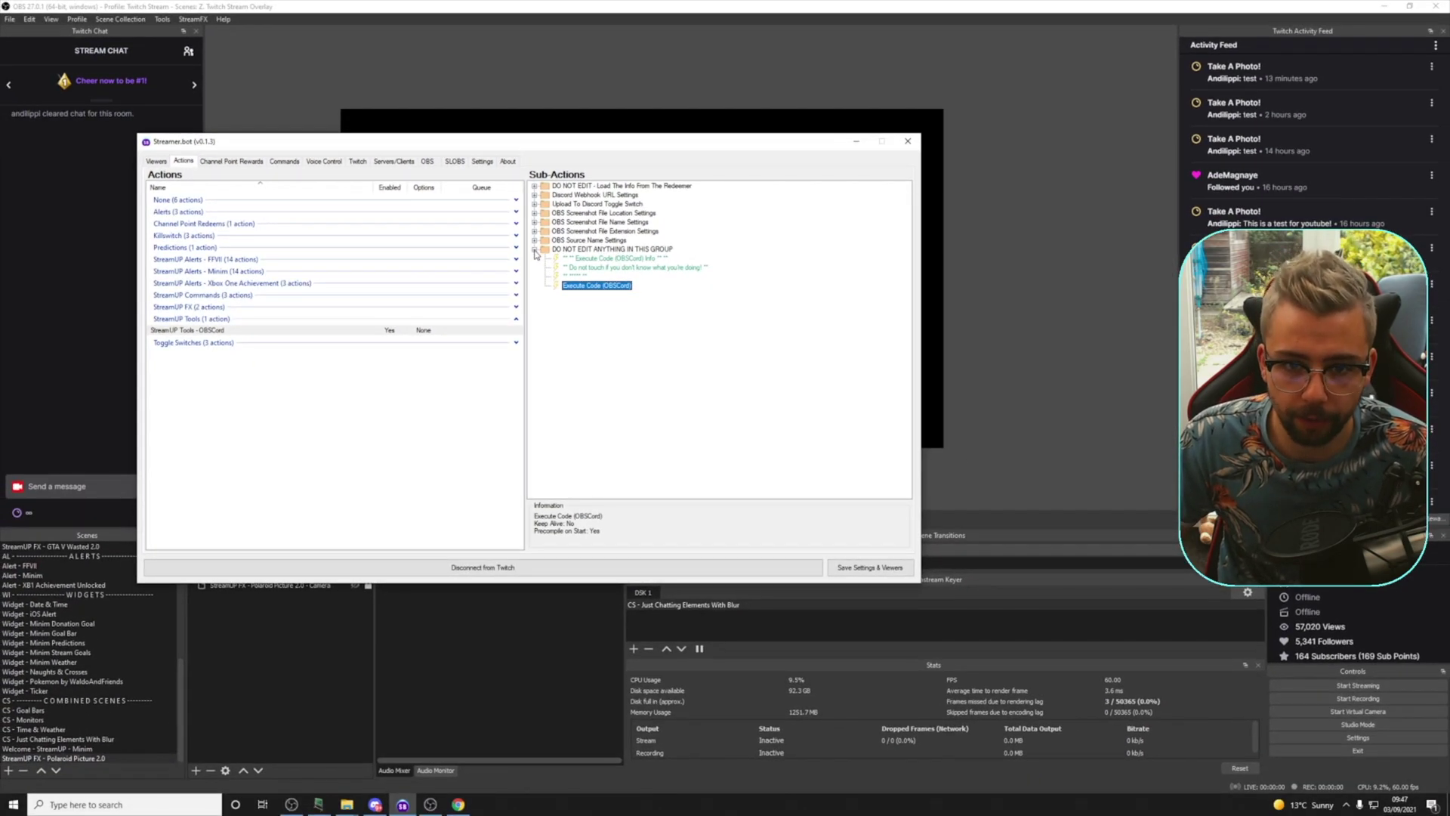
left_click(534, 250)
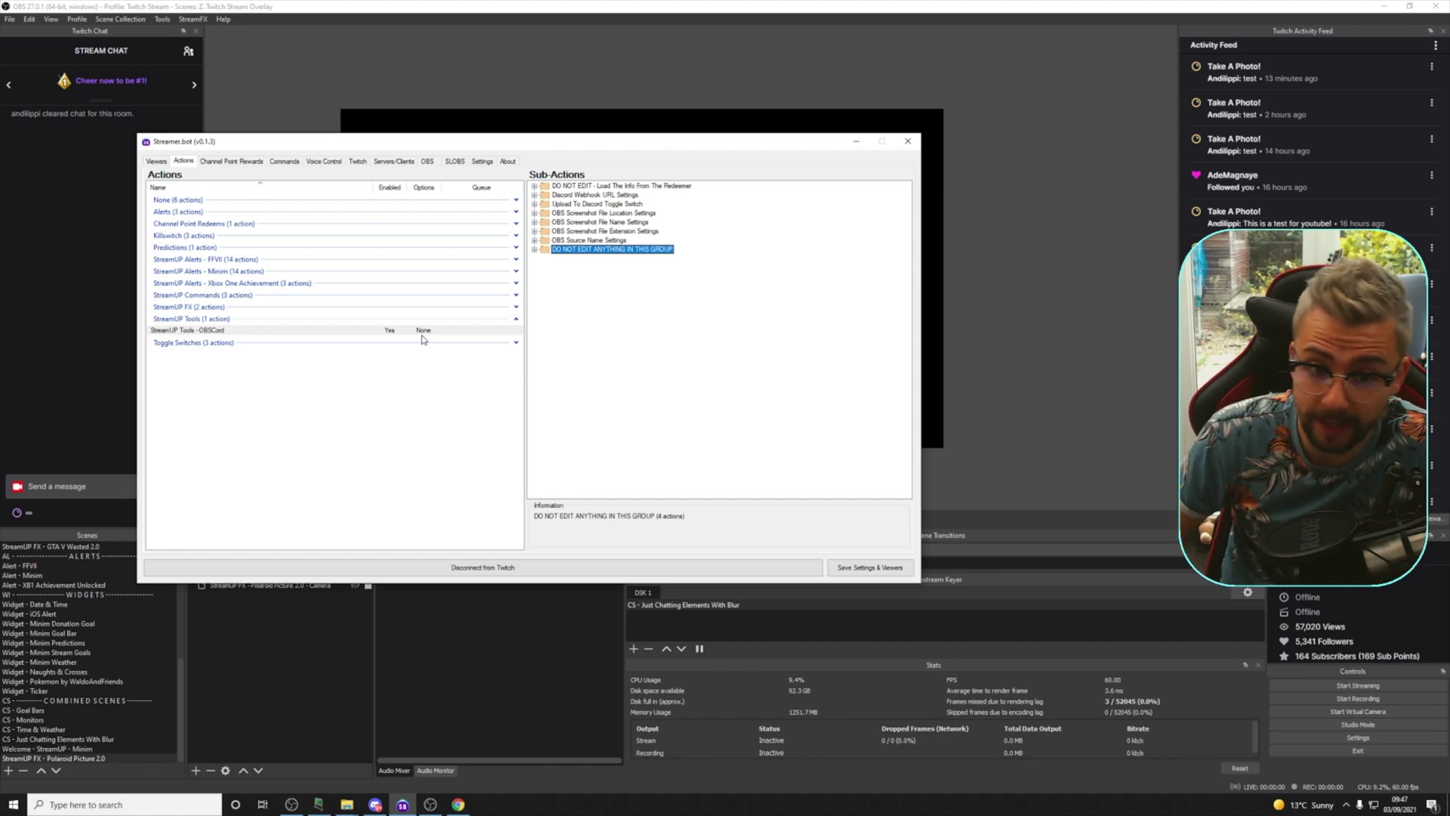
- Select StreamUP FX - Polaroid Picture 2.0 and expand its Animate sub-actions showing the ADD OBScord HERE! placeholder
right_click(252, 333)
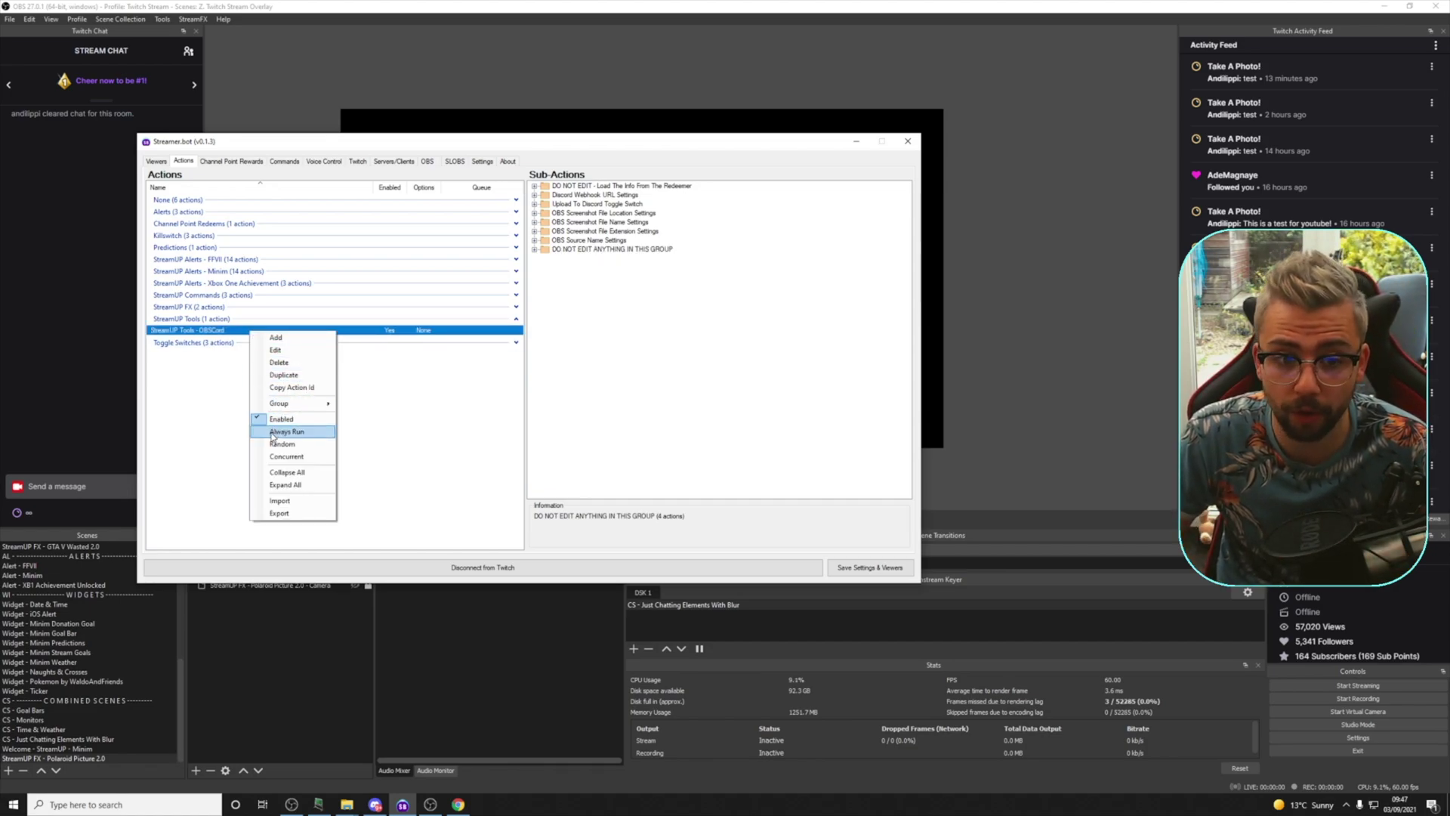
left_click(355, 378)
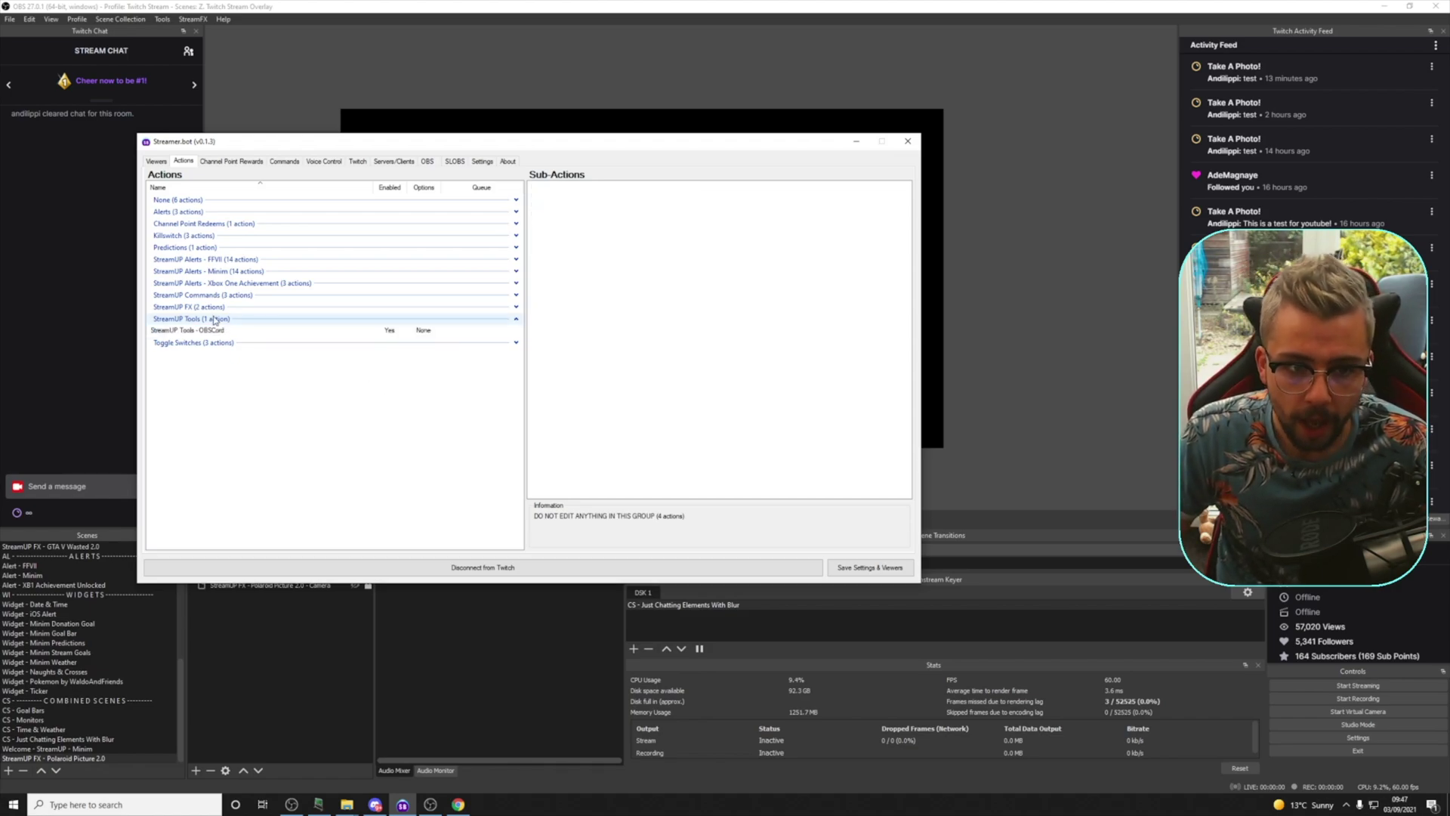
left_click(516, 307)
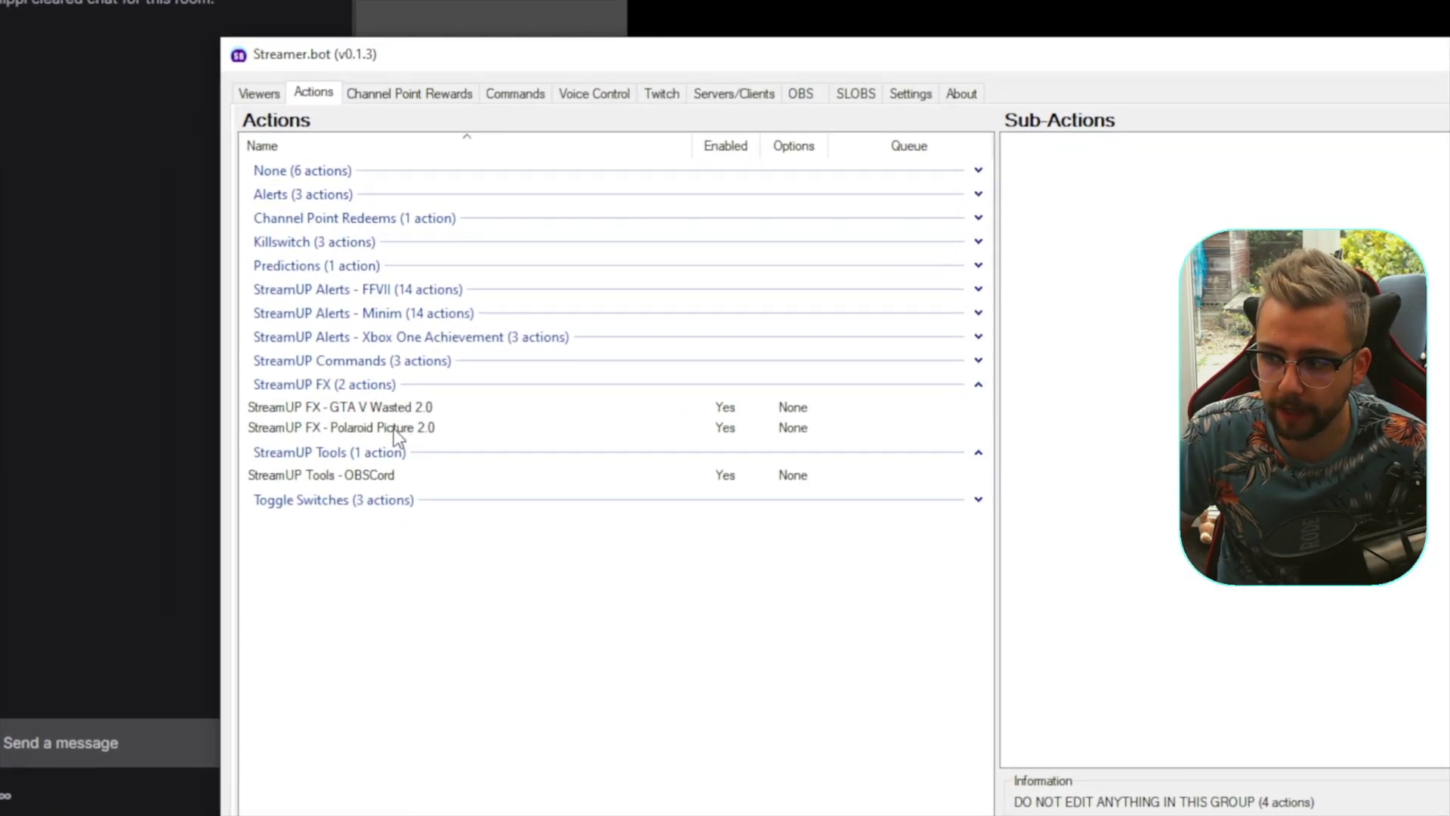
left_click(389, 421)
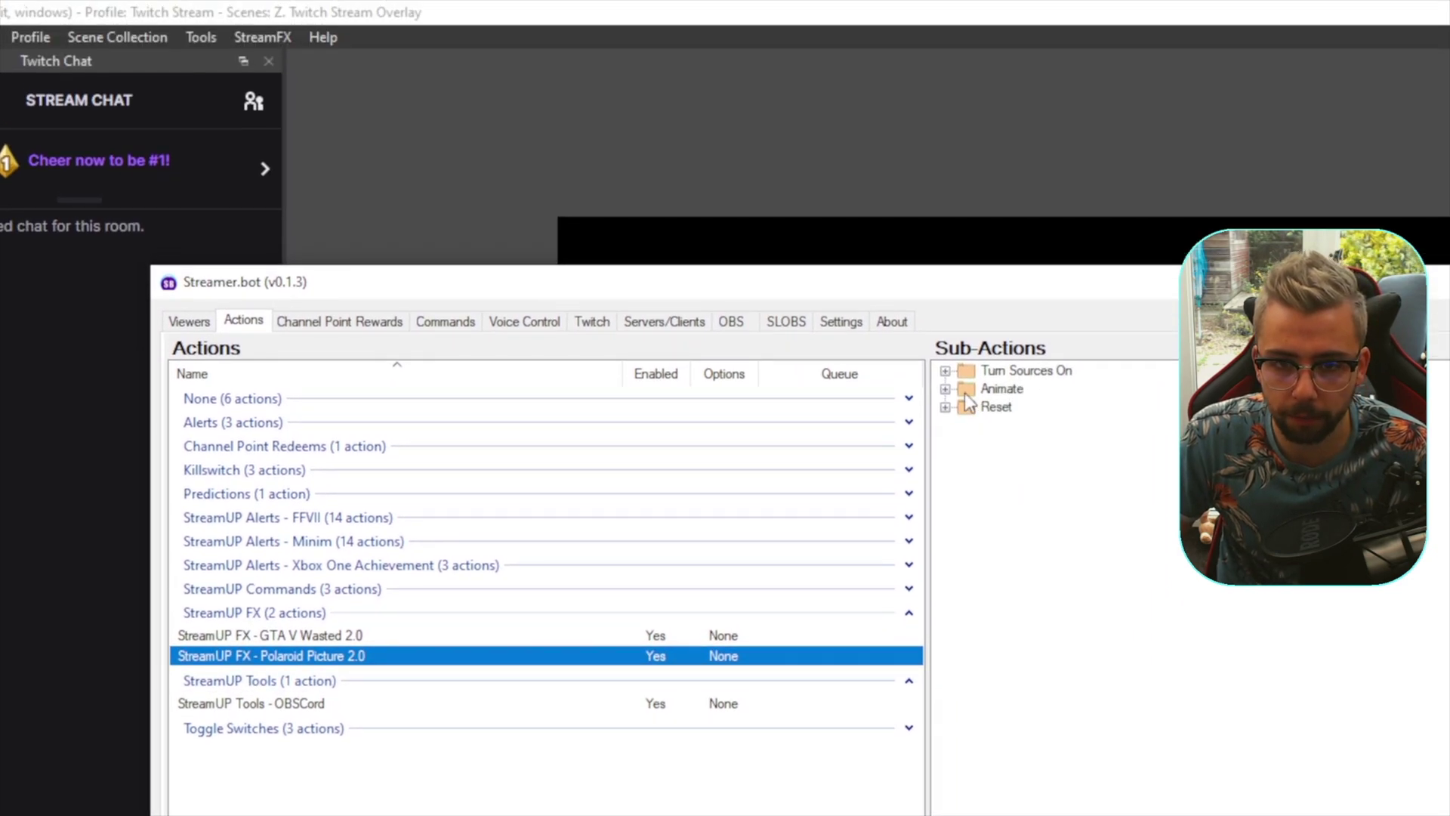
left_click(945, 390)
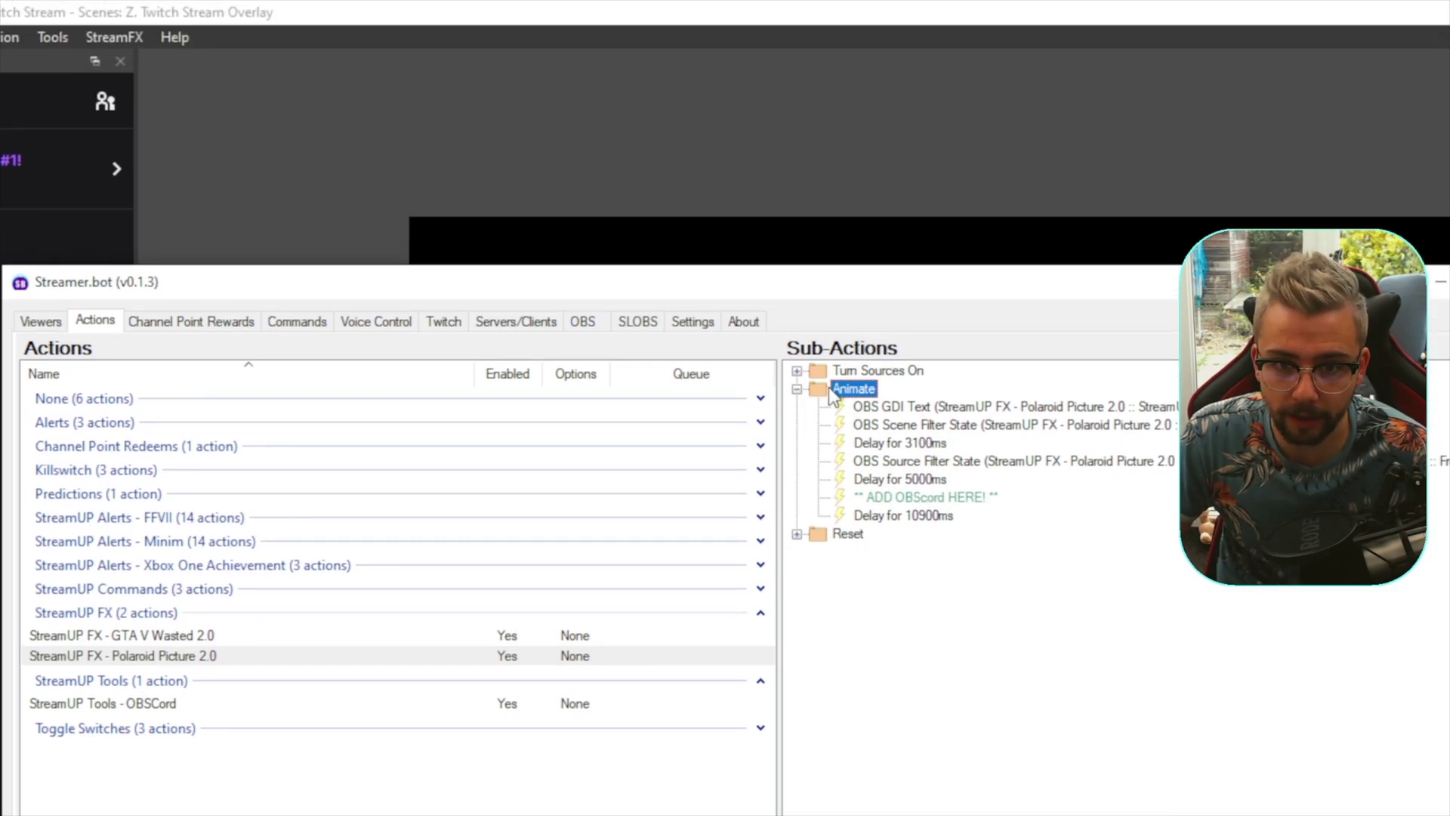
- Add a Run Action sub-action for StreamUP Tools - OBSCord above the 10900ms delay in Animate
right_click(830, 394)
mouse_move(916, 401)
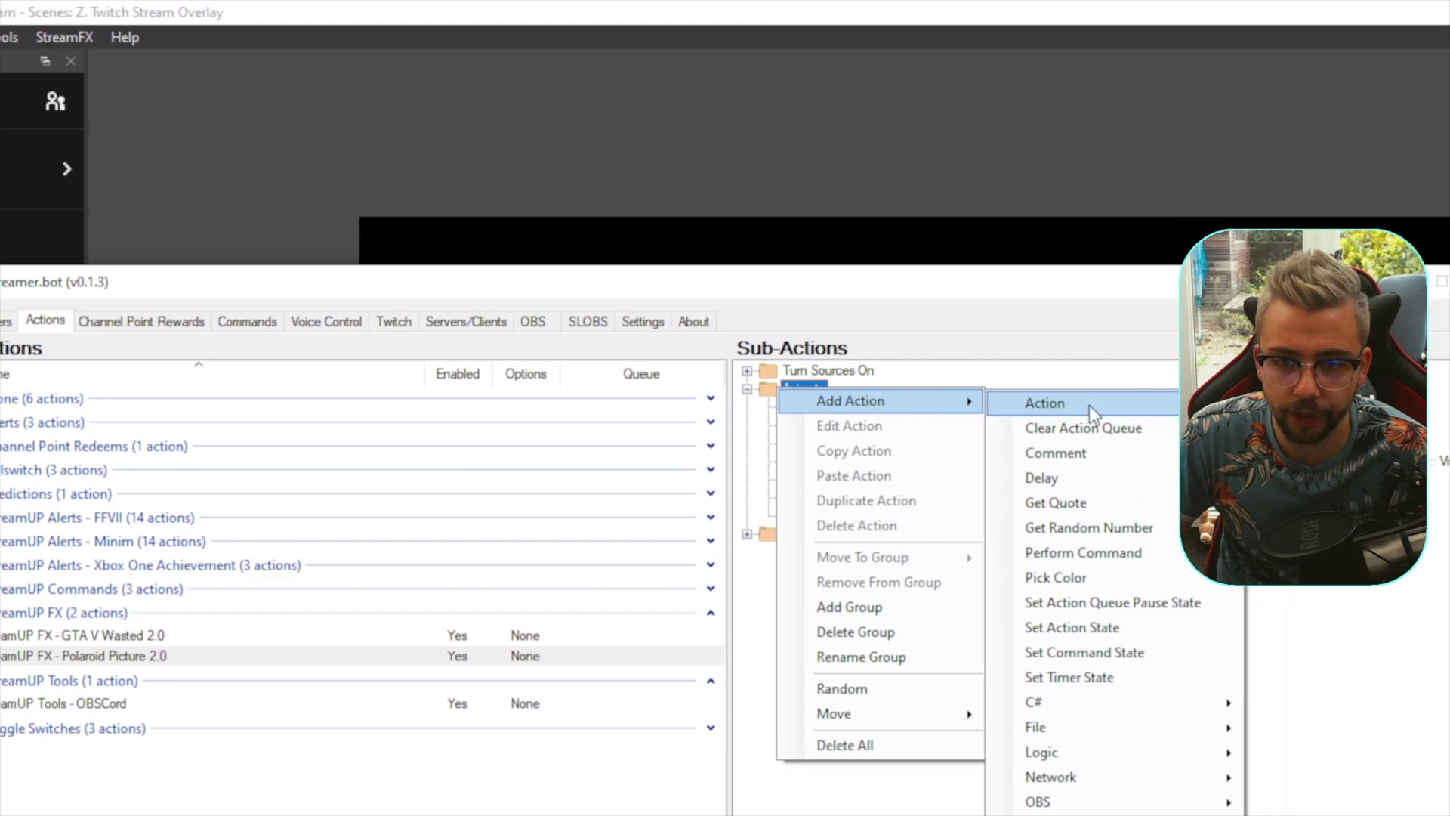
left_click(1066, 407)
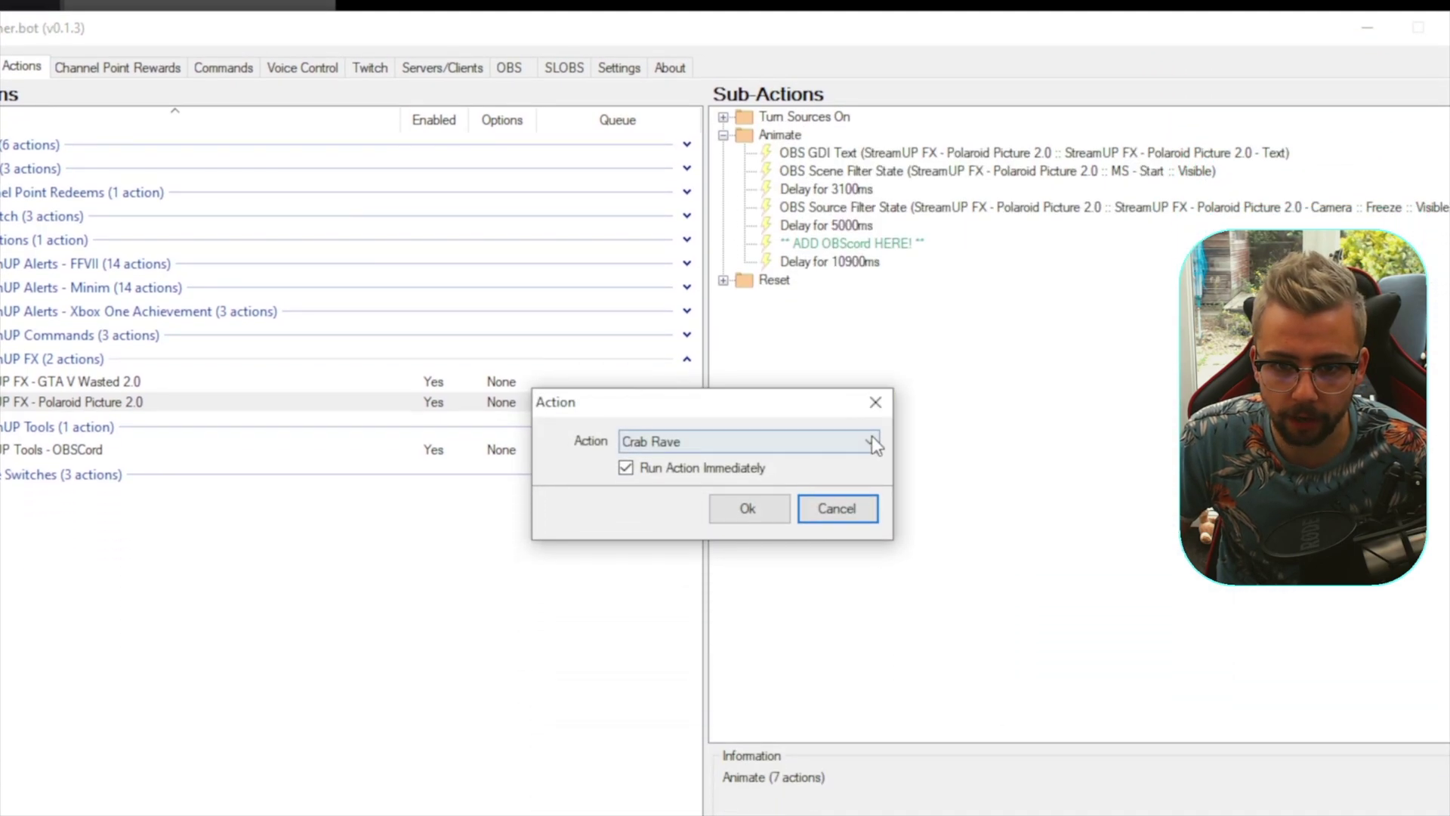
left_click(872, 443)
scroll(740, 680, "down", 10)
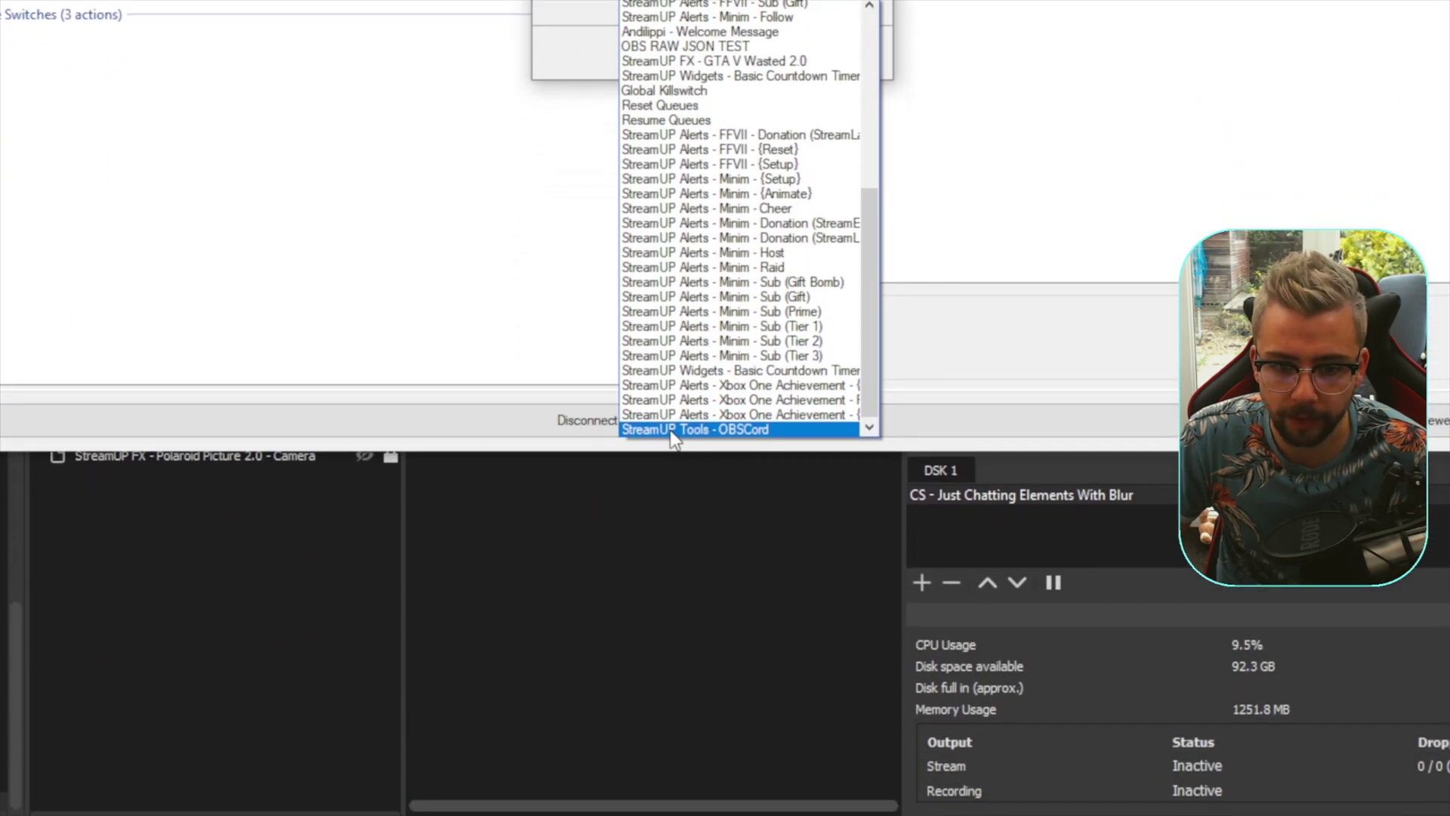
left_click(768, 425)
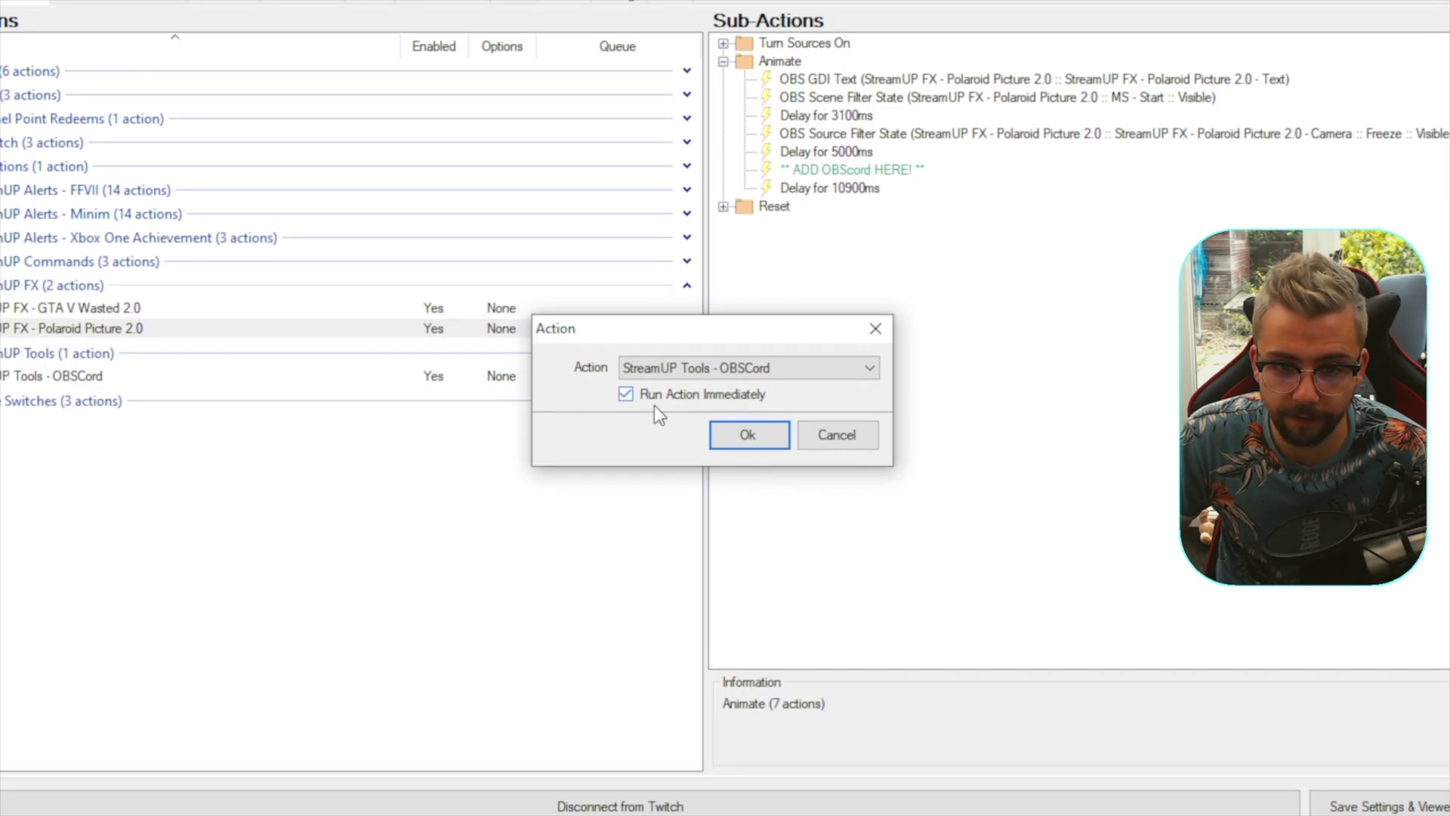
left_click(749, 435)
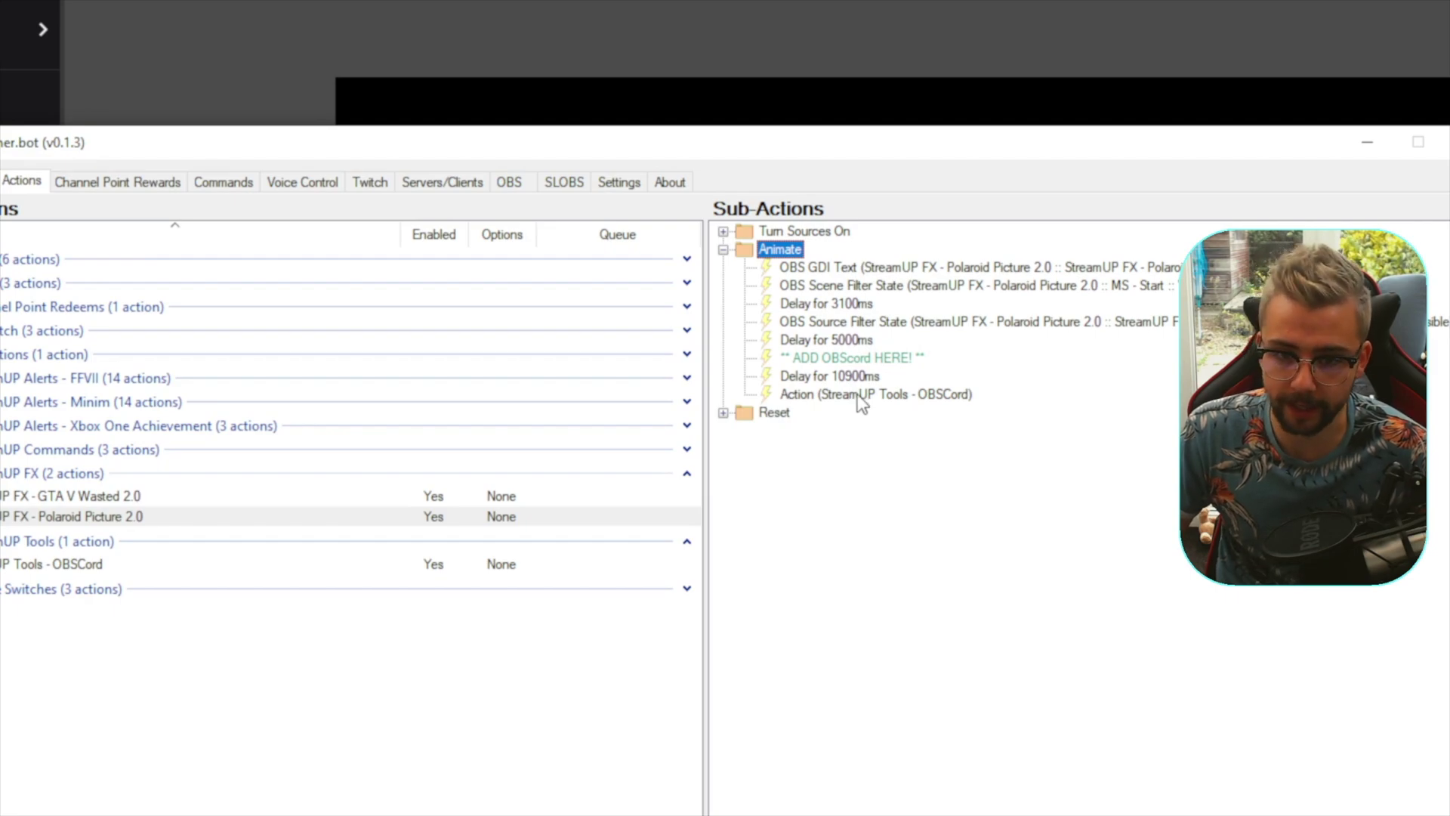
left_click(862, 396)
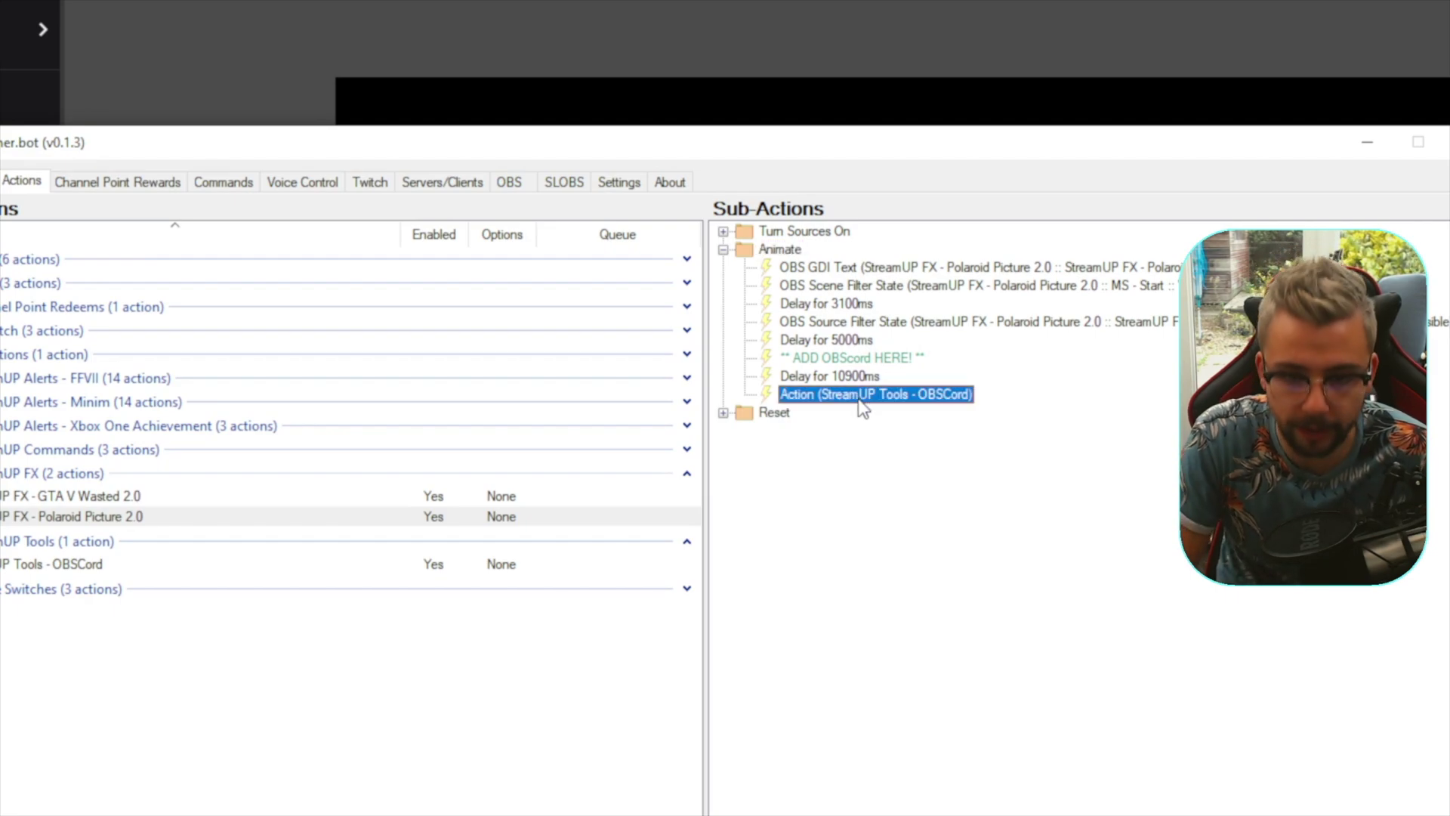
key("ctrl+Up")
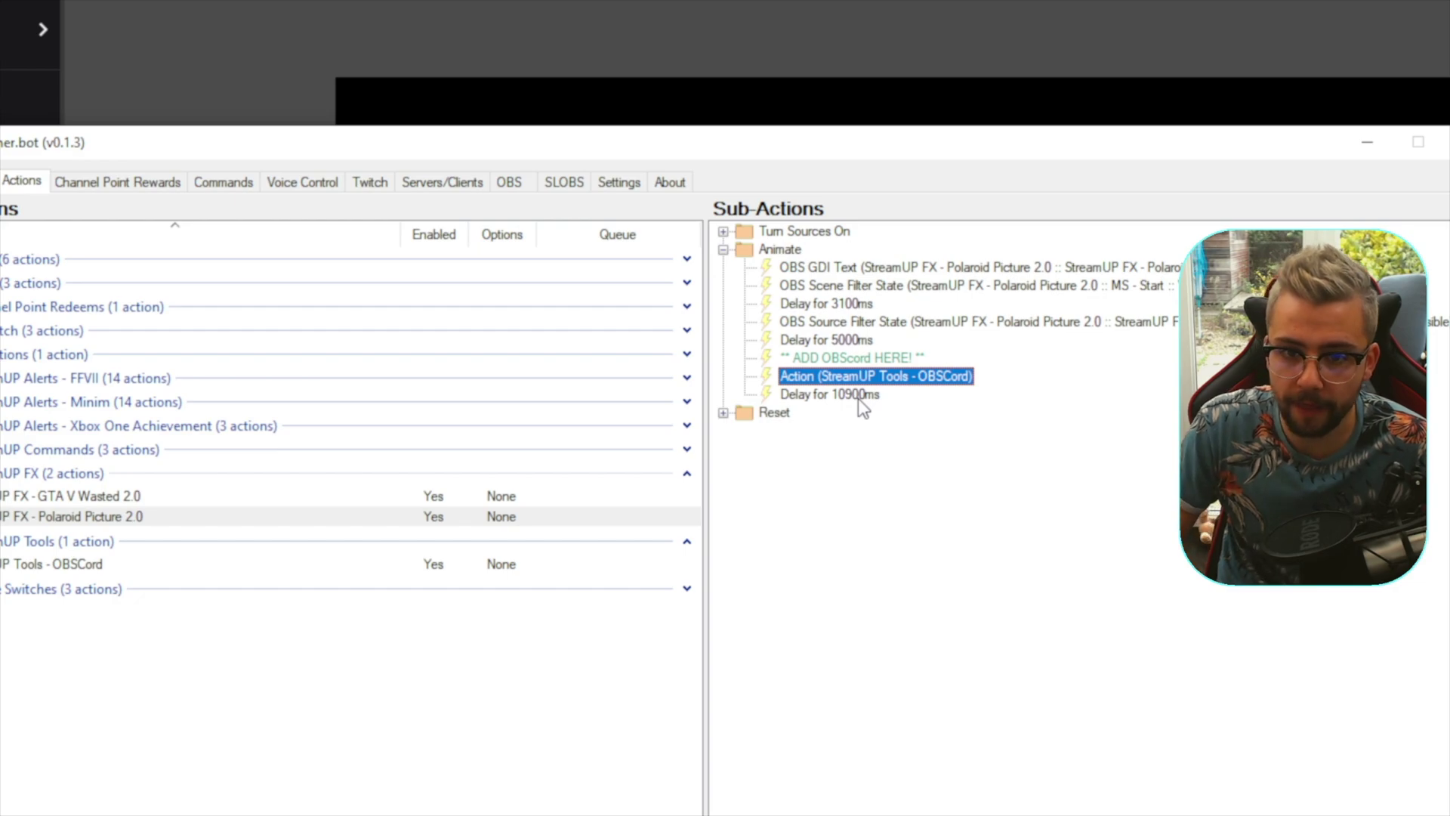
- Delete the ADD OBScord HERE placeholder comment and collapse the Animate group
right_click(847, 383)
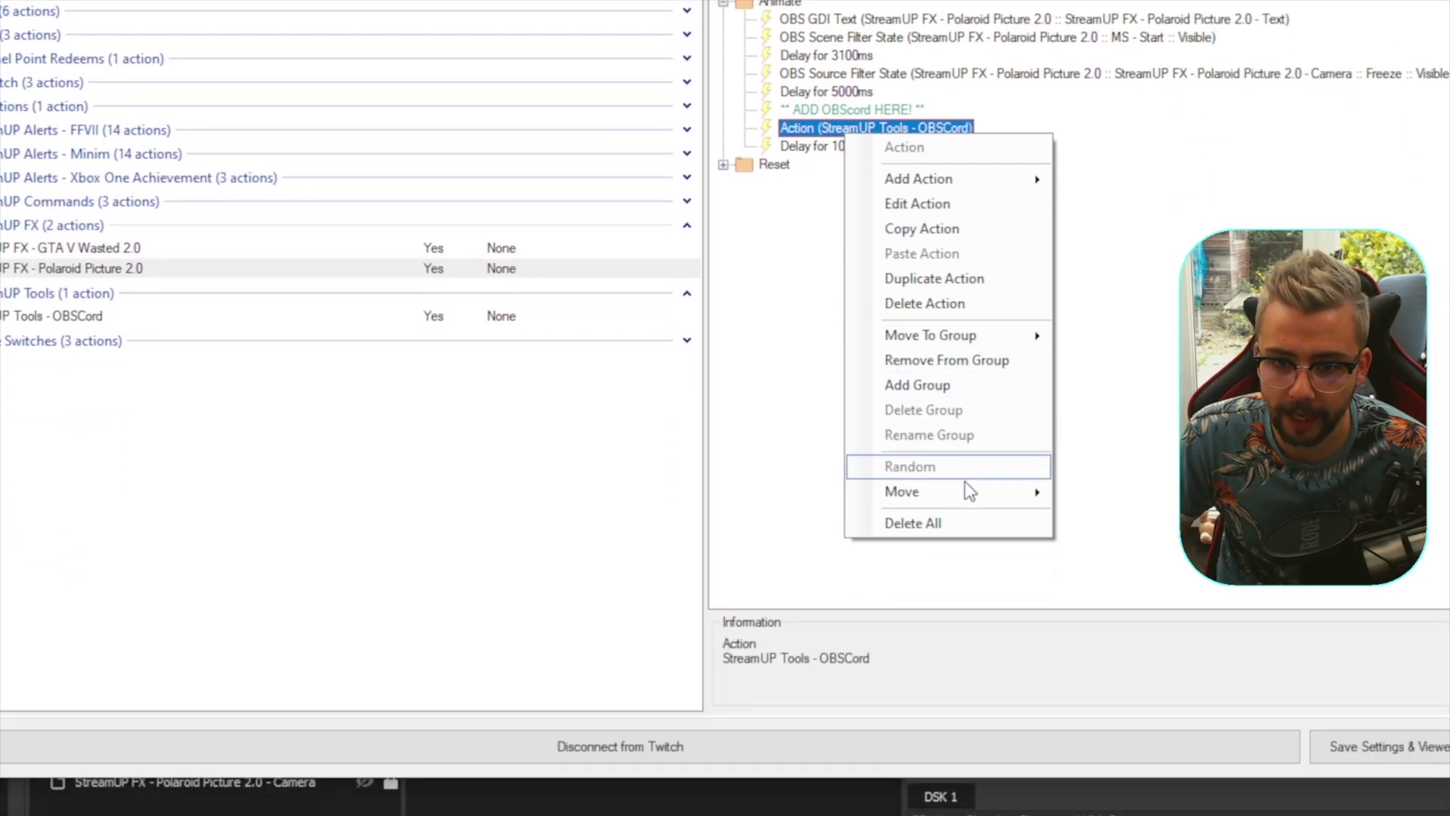
mouse_move(970, 491)
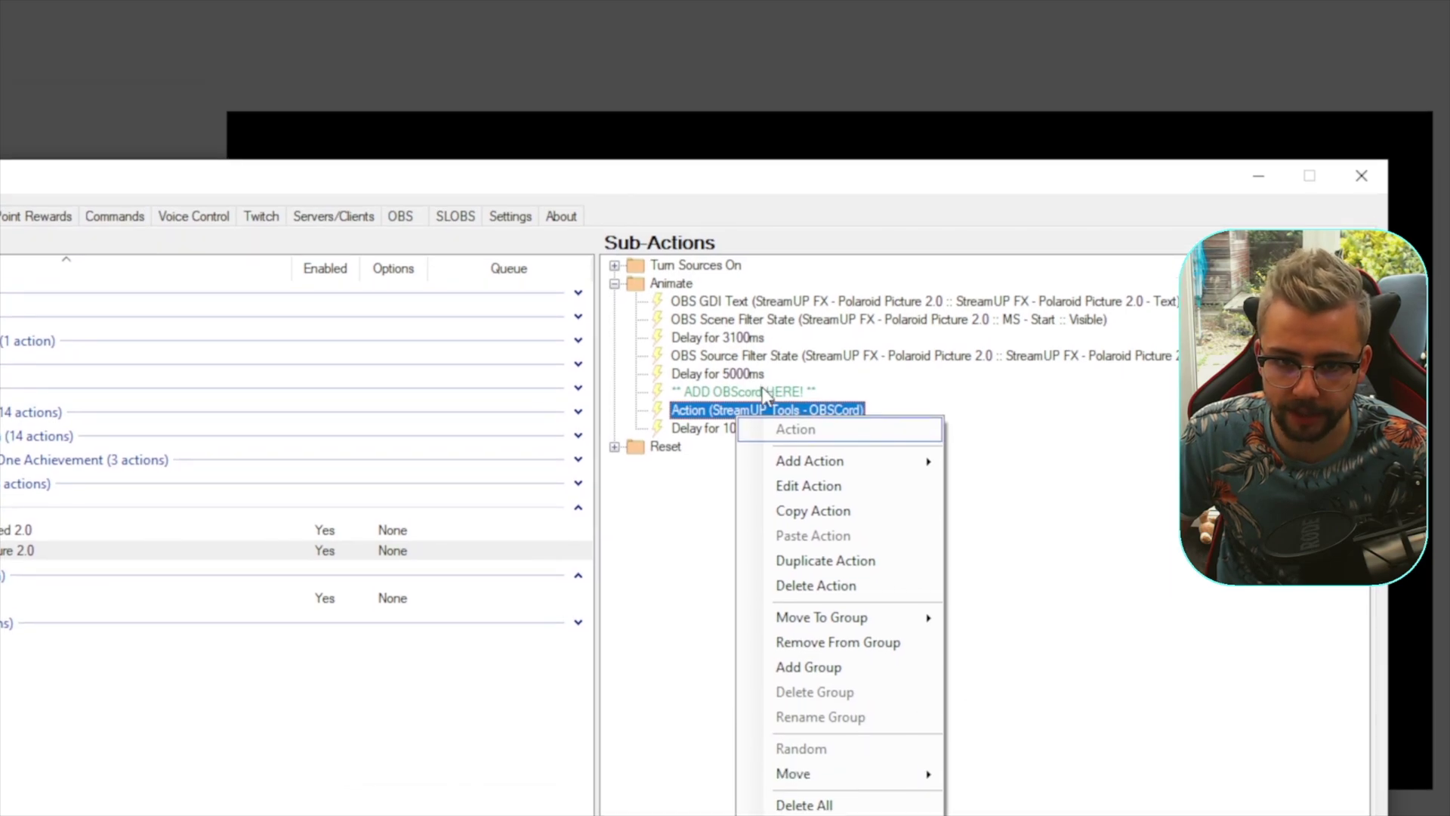
left_click(767, 393)
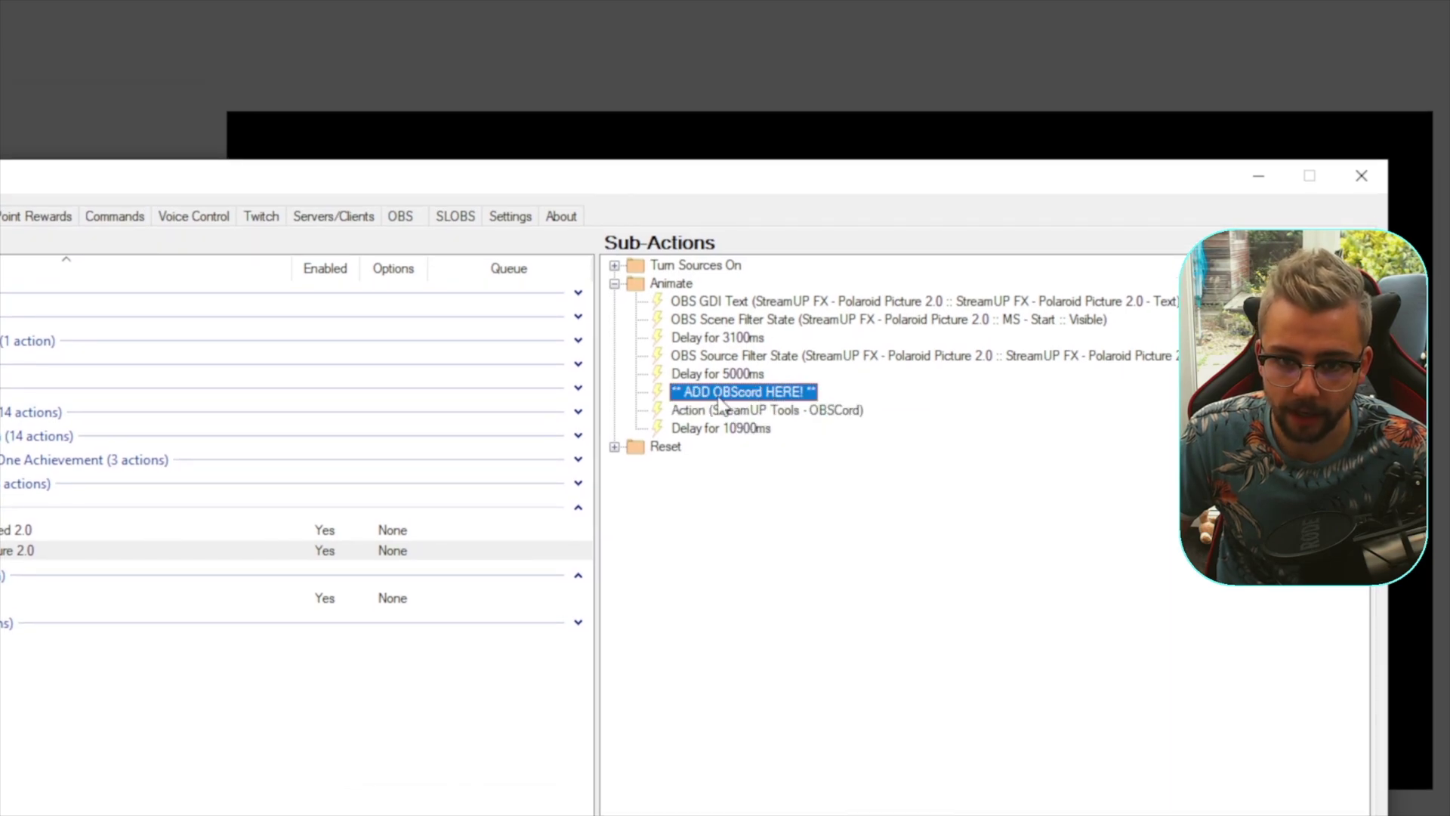
right_click(719, 397)
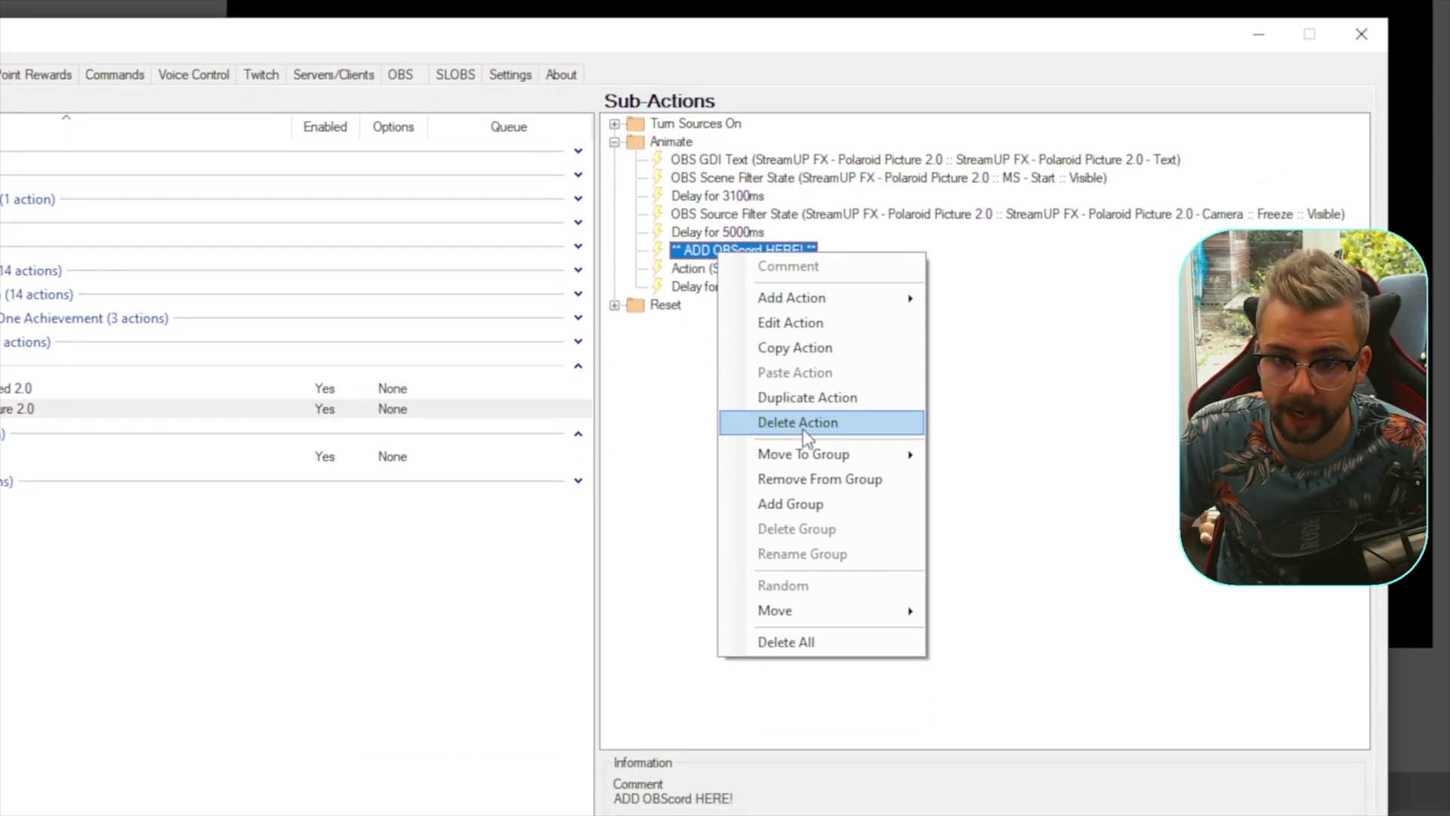
left_click(799, 563)
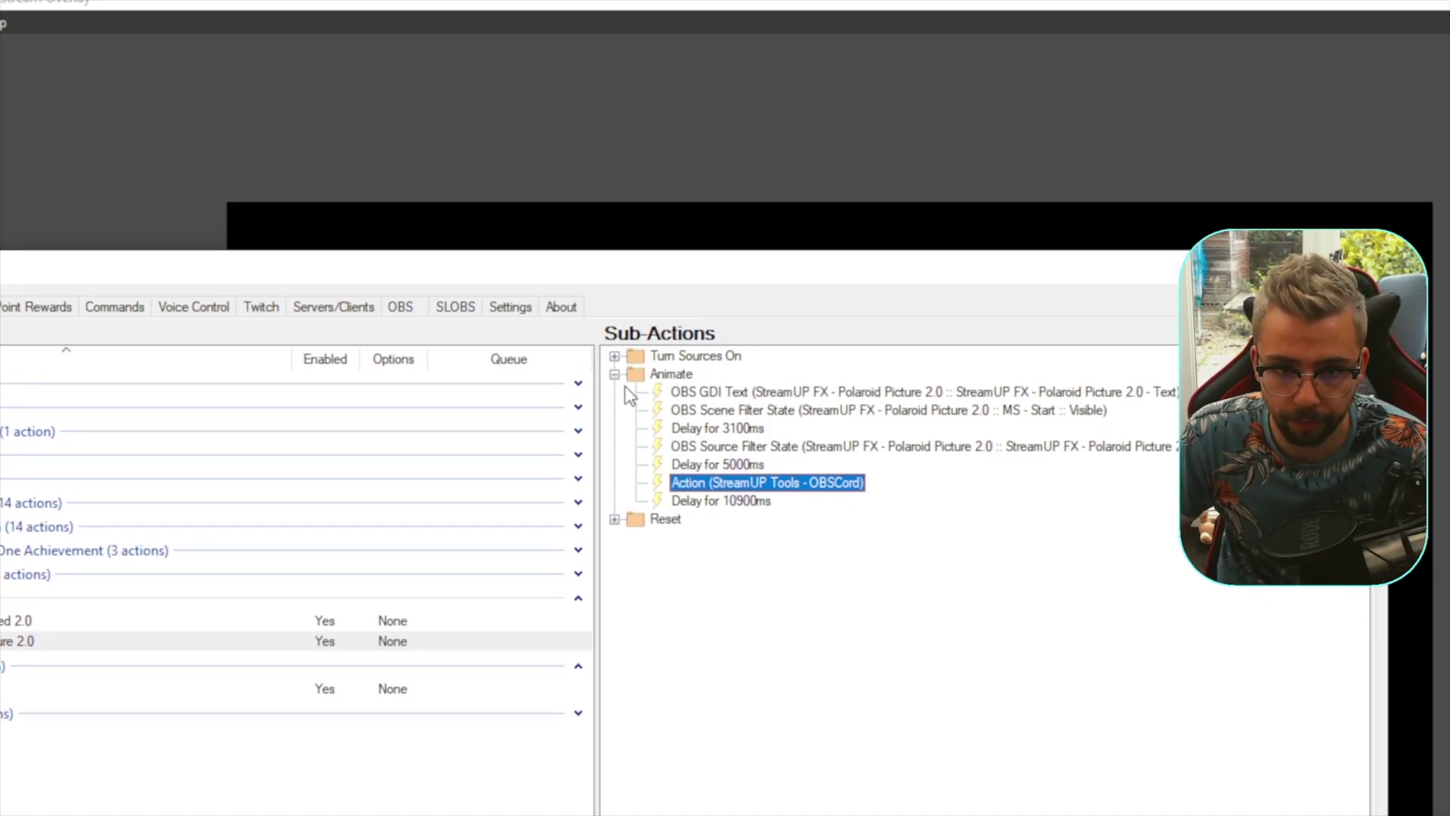
left_click(613, 287)
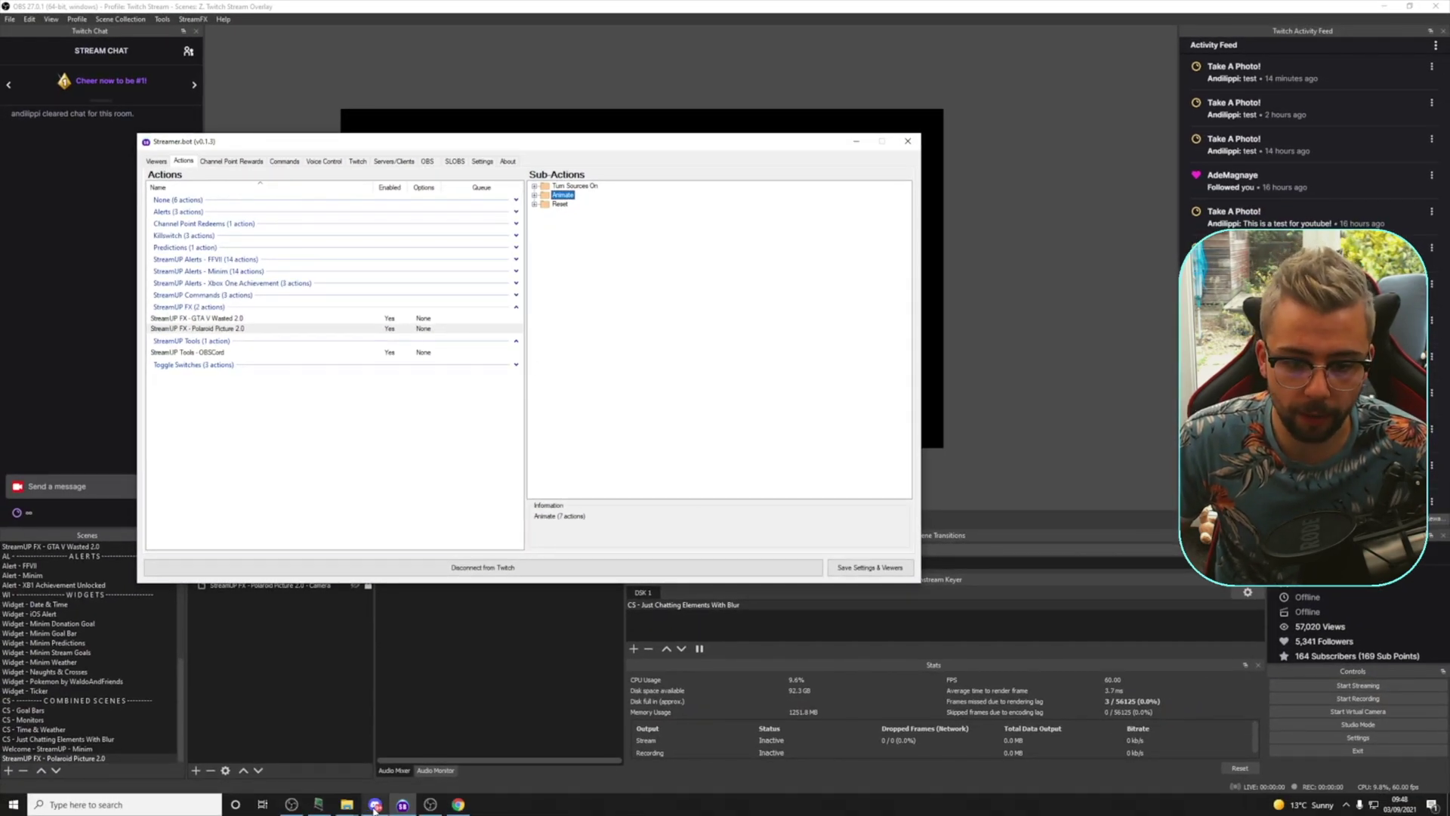
- Redeem the Take A Photo! channel points reward in OBS with the message "This is a test for youtube!"
left_click(374, 805)
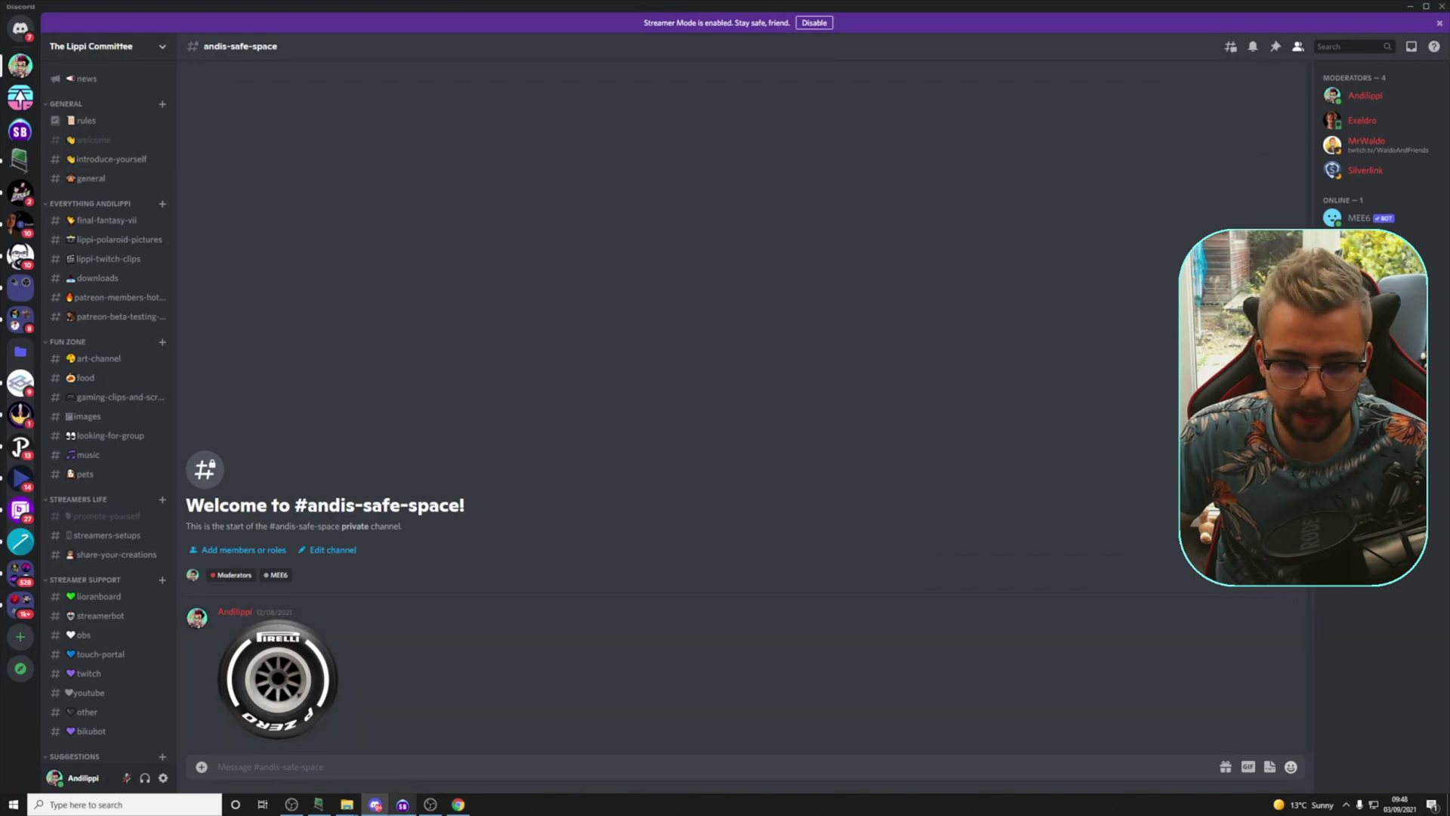
left_click(376, 805)
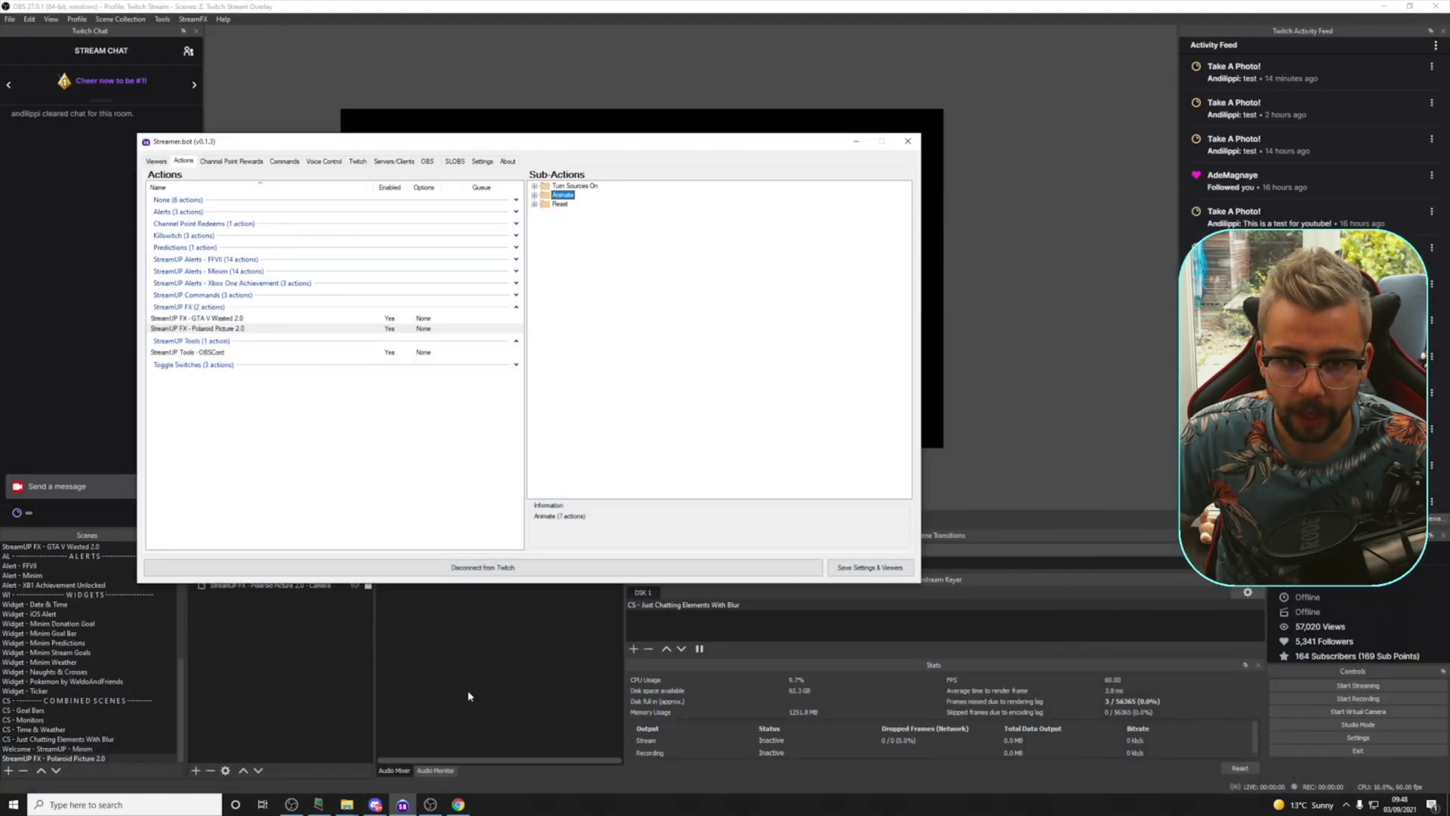
left_click(23, 444)
left_click(17, 513)
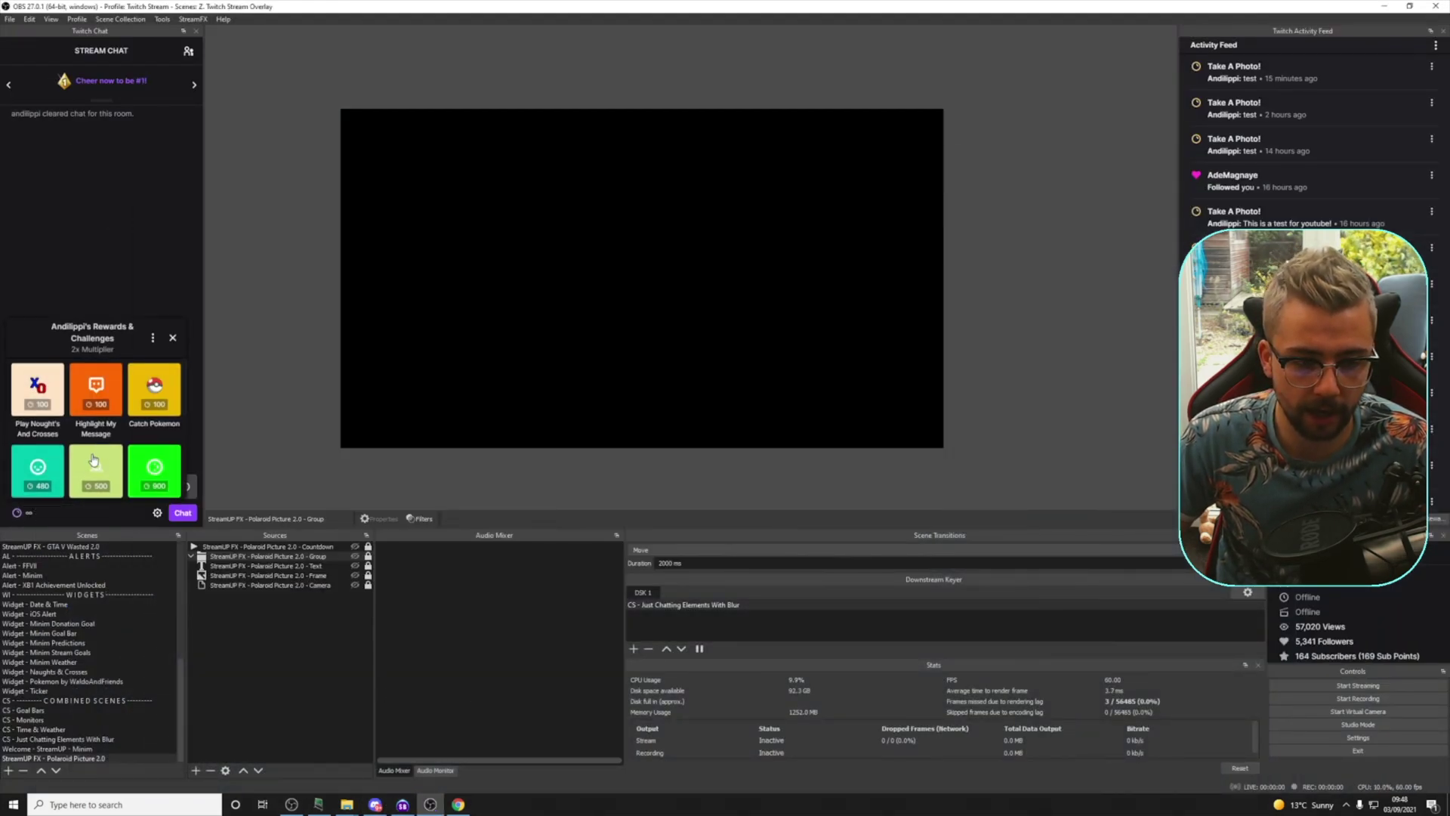
scroll(93, 460, "down", 2)
left_click(105, 380)
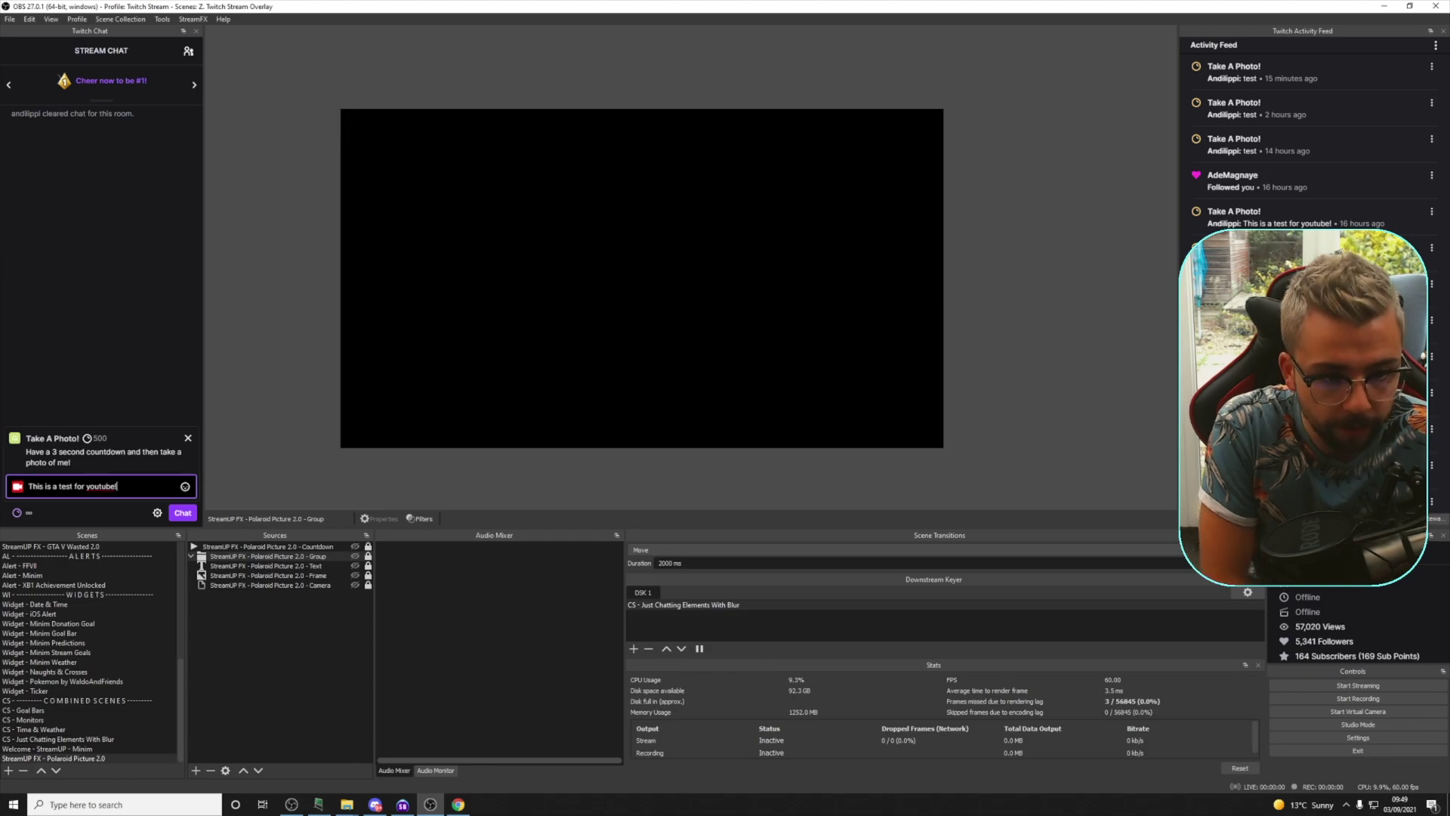
left_click(183, 512)
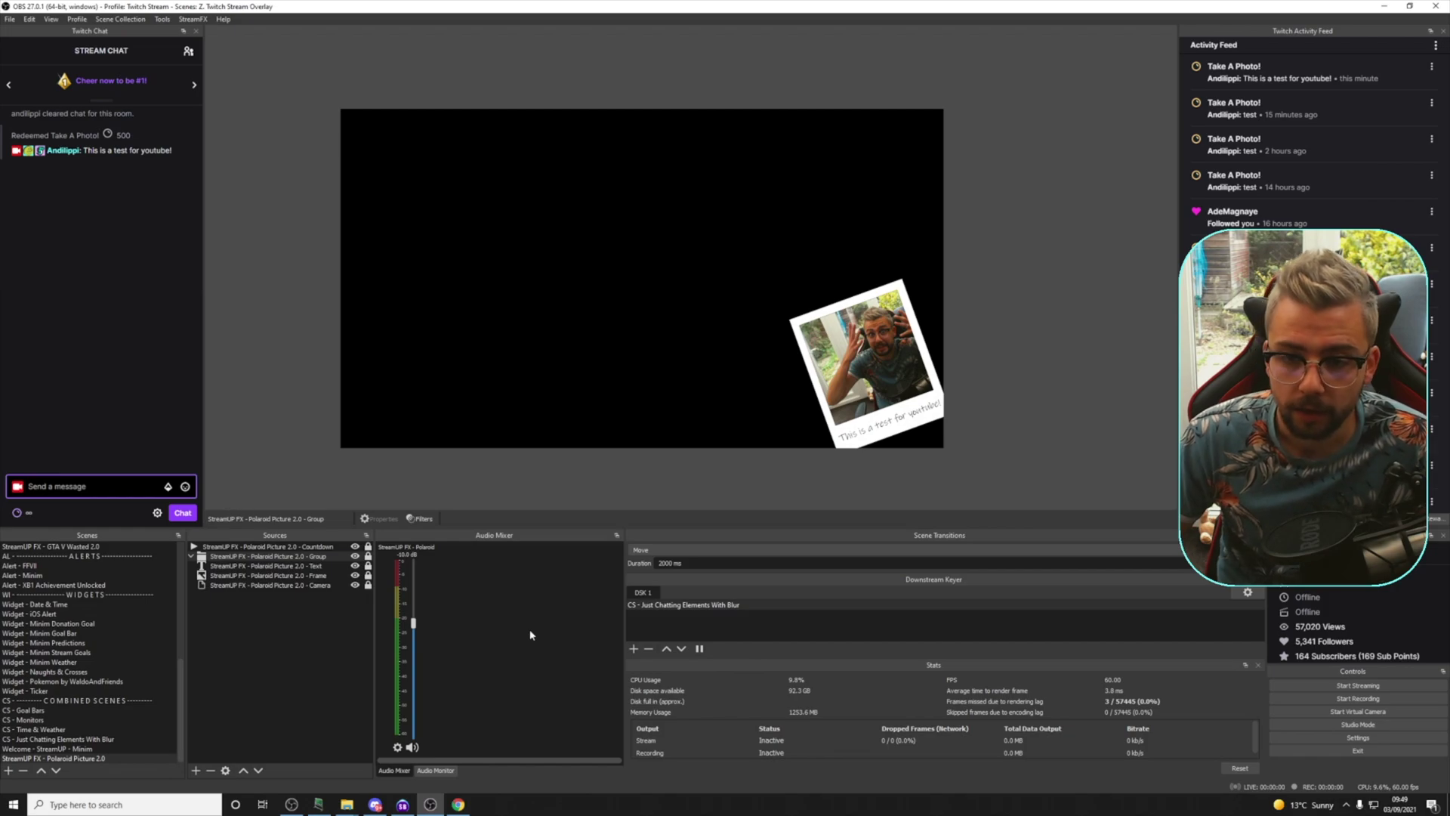
- View the saved polaroid PNG in the Pictures > OBSCord folder, then close the viewer and folder
mouse_move(347, 807)
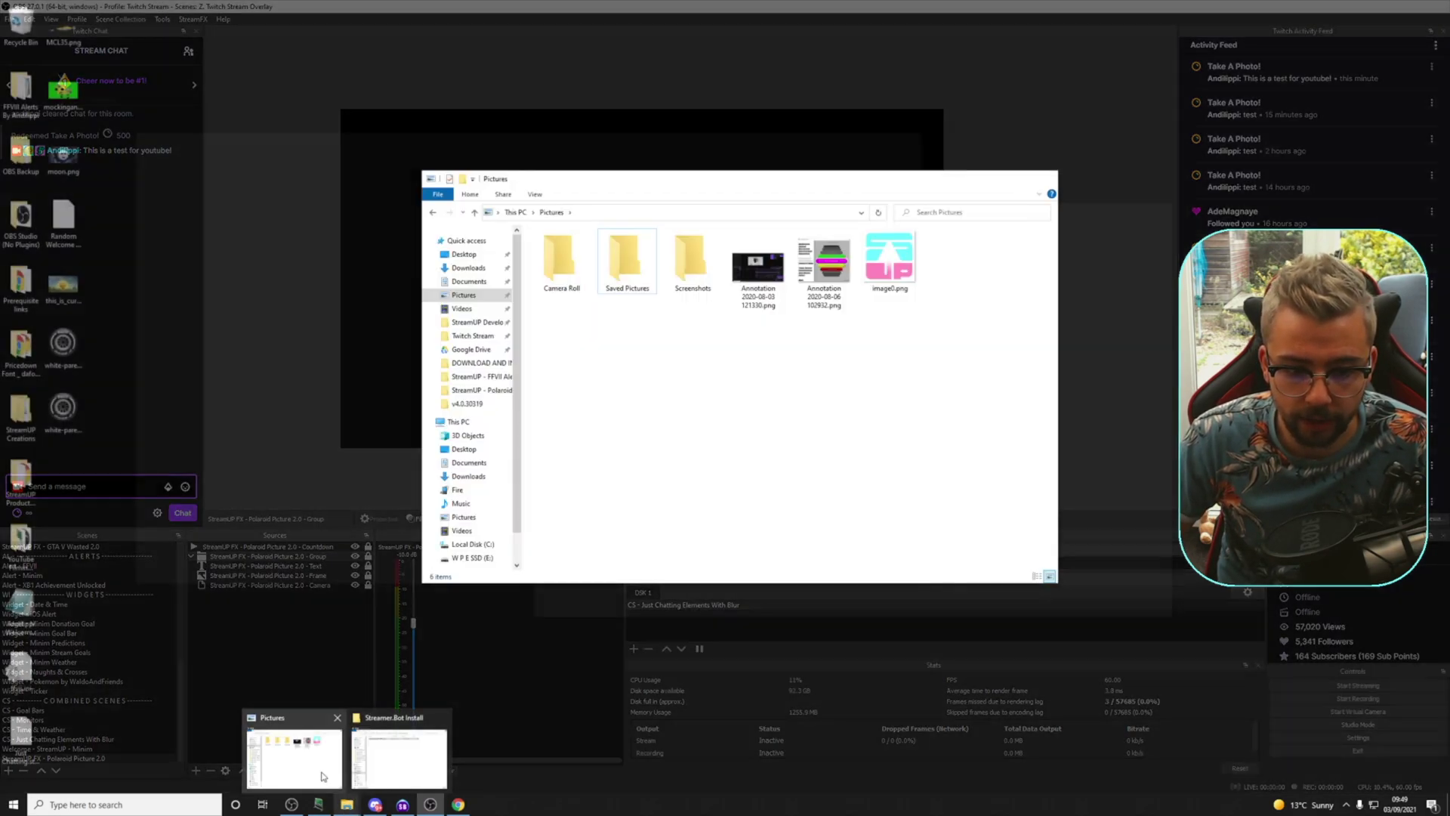
left_click(324, 777)
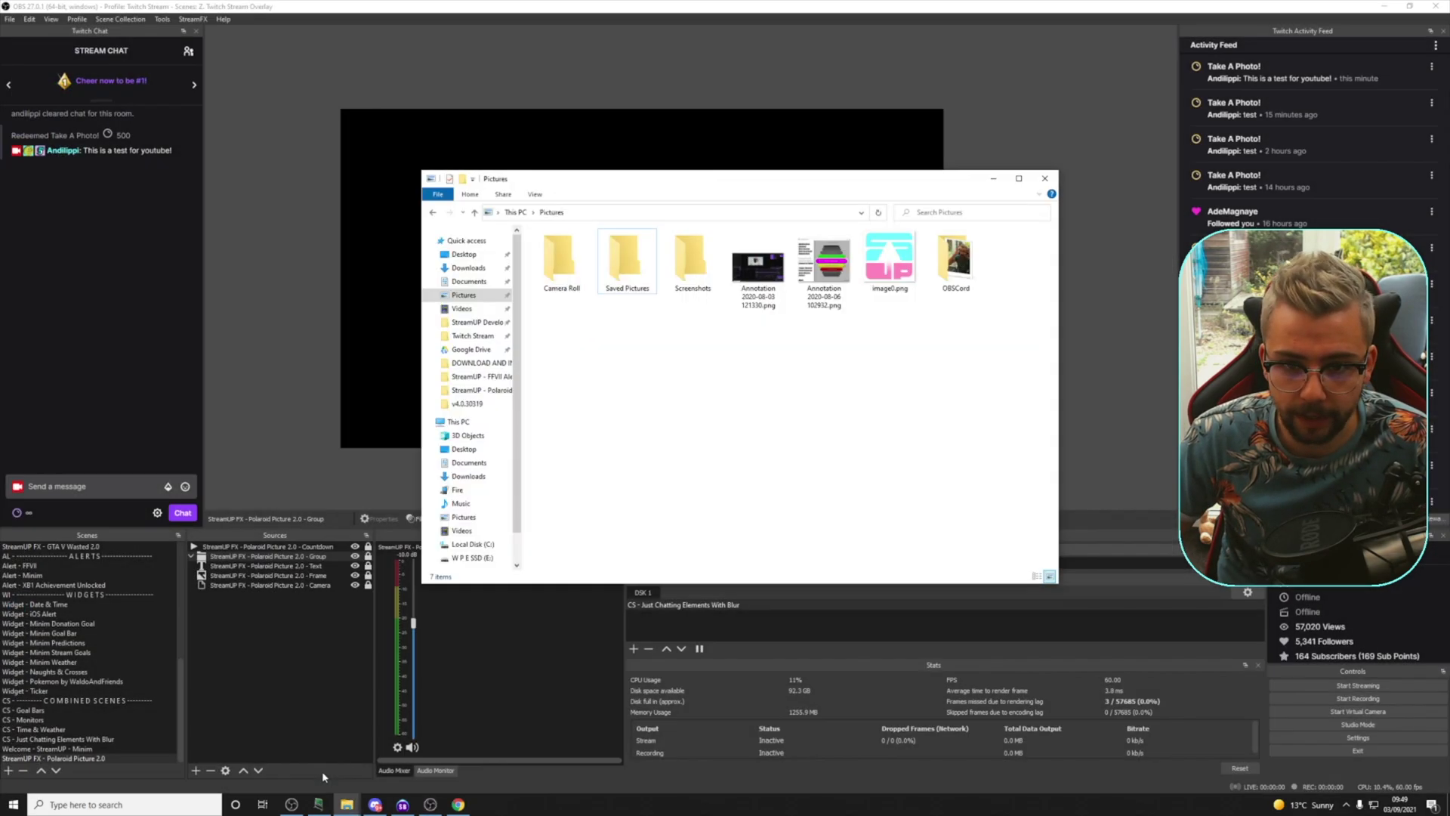
double_click(959, 271)
double_click(552, 266)
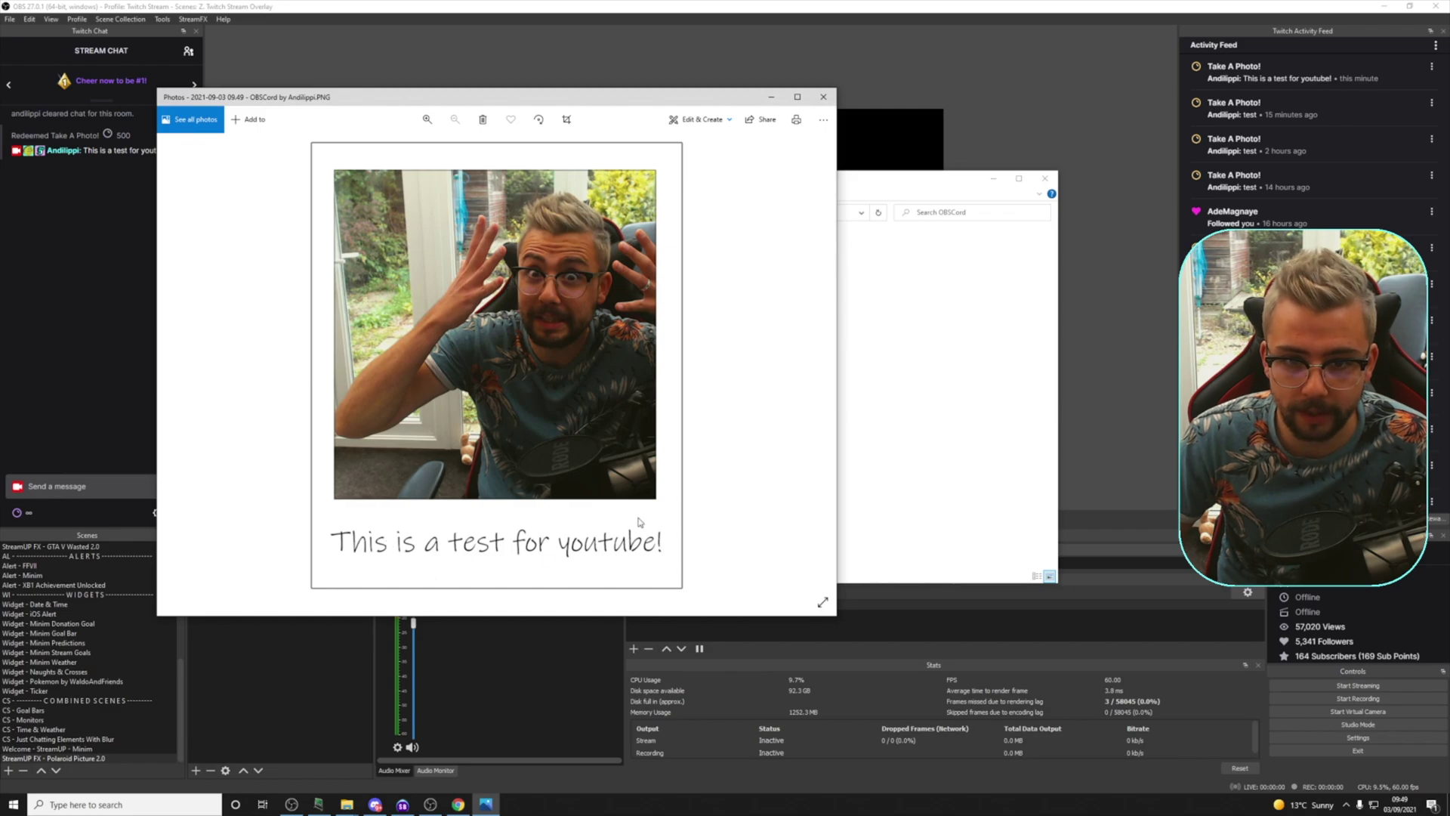
left_click(823, 98)
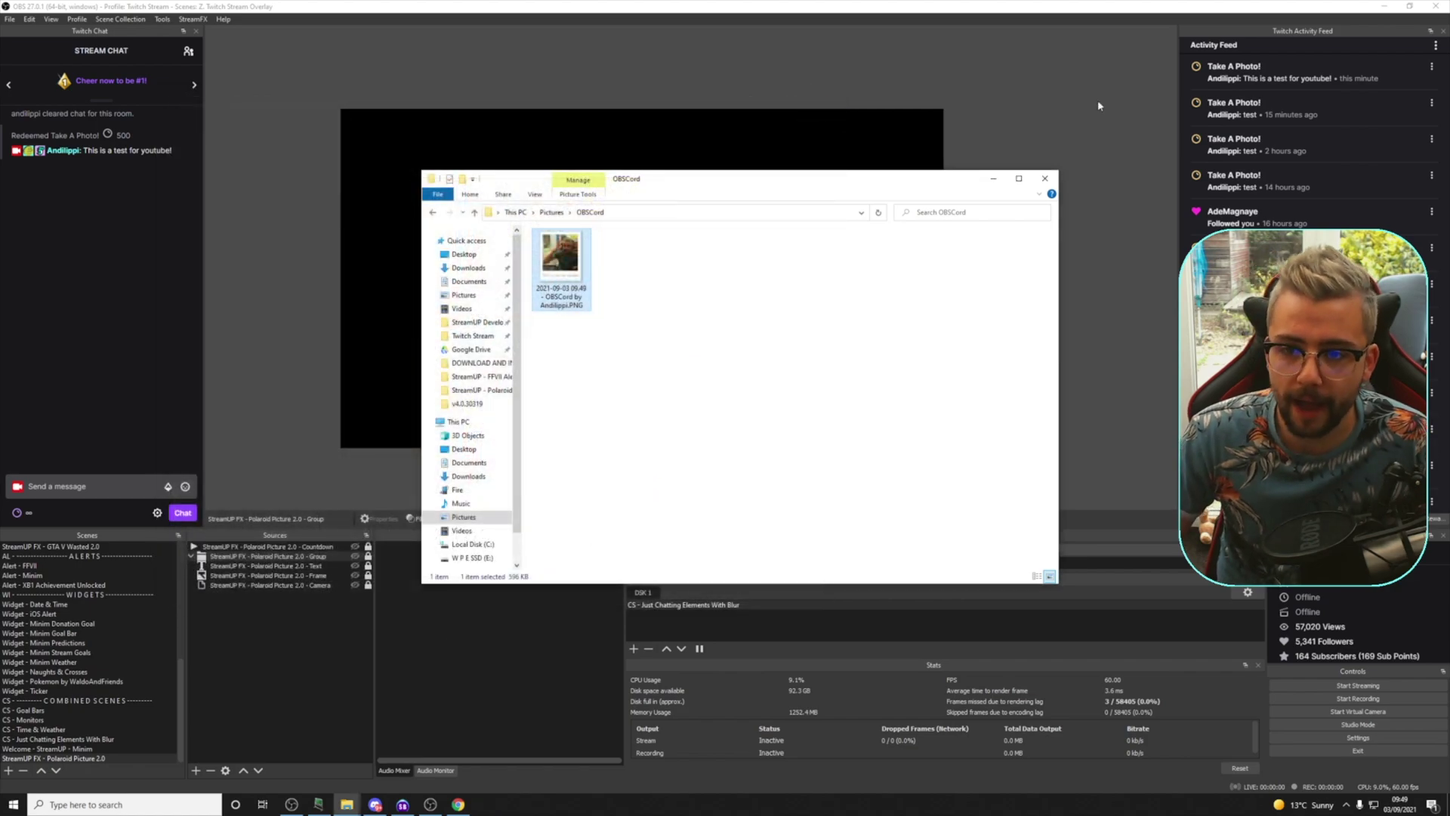
left_click(1044, 179)
left_click(1004, 189)
- Check the bot's polaroid post and its caption in Discord's #andis-safe-space channel
left_click(375, 804)
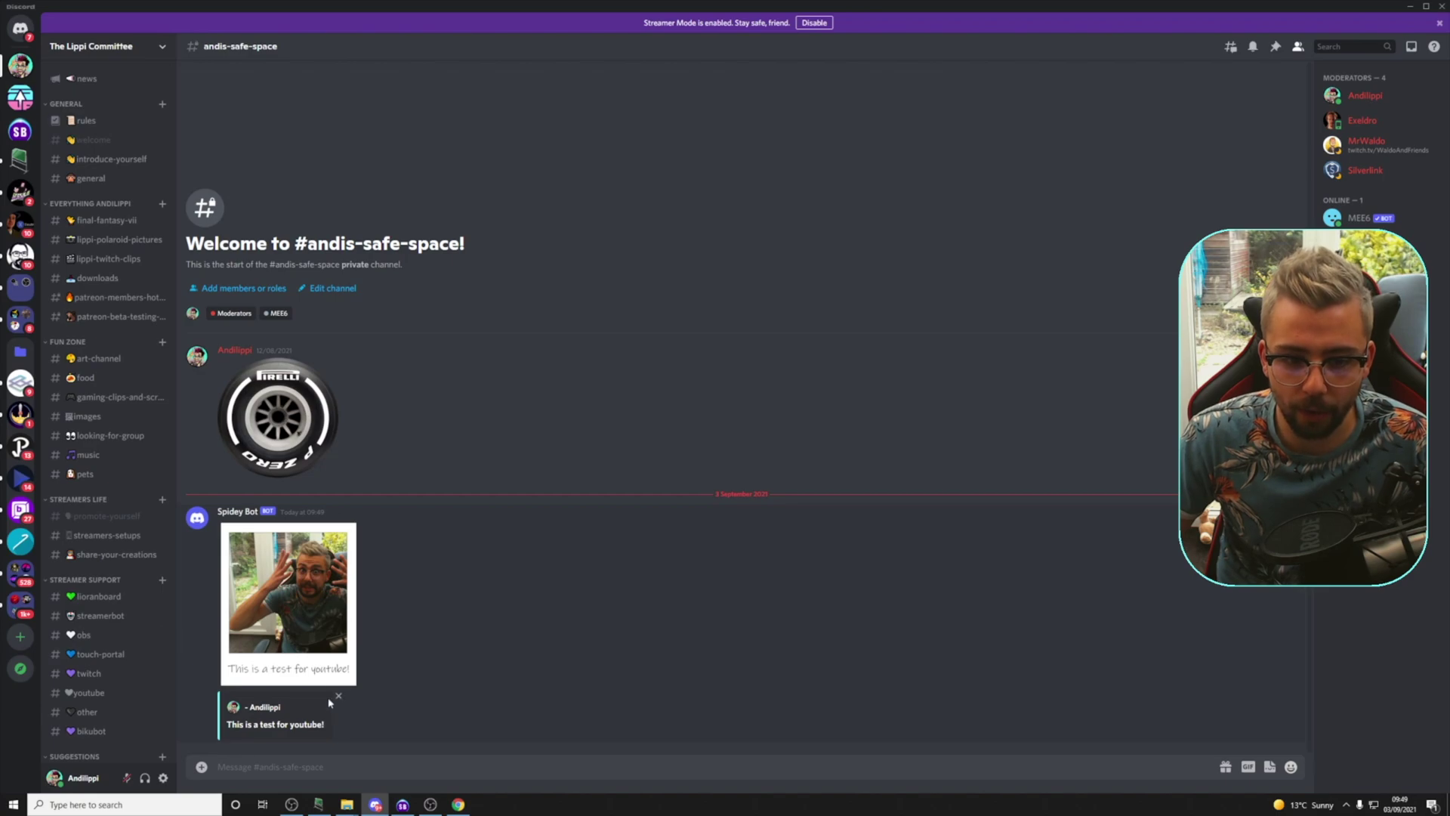
left_click_drag(228, 723, 324, 726)
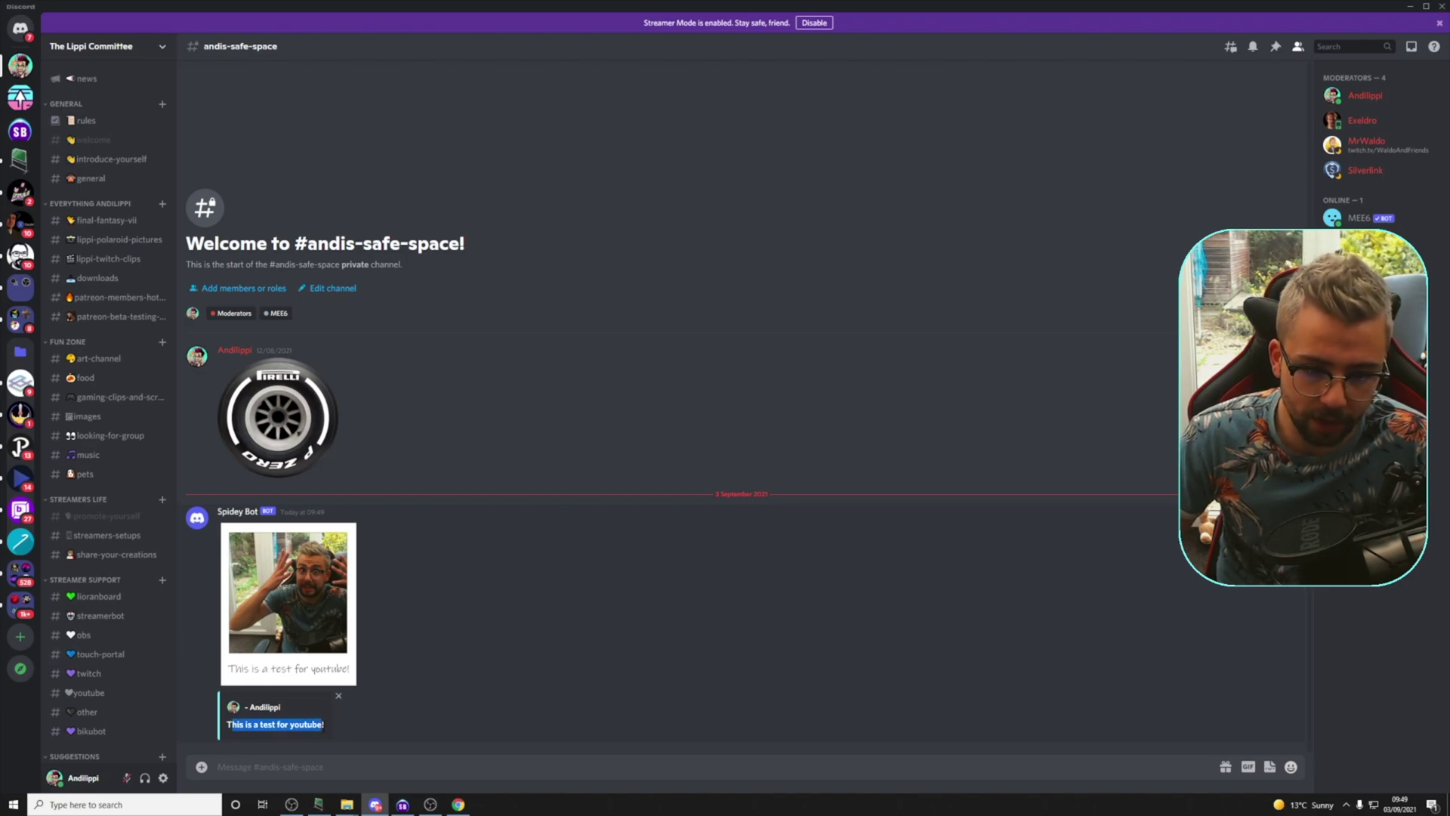
key("Escape")
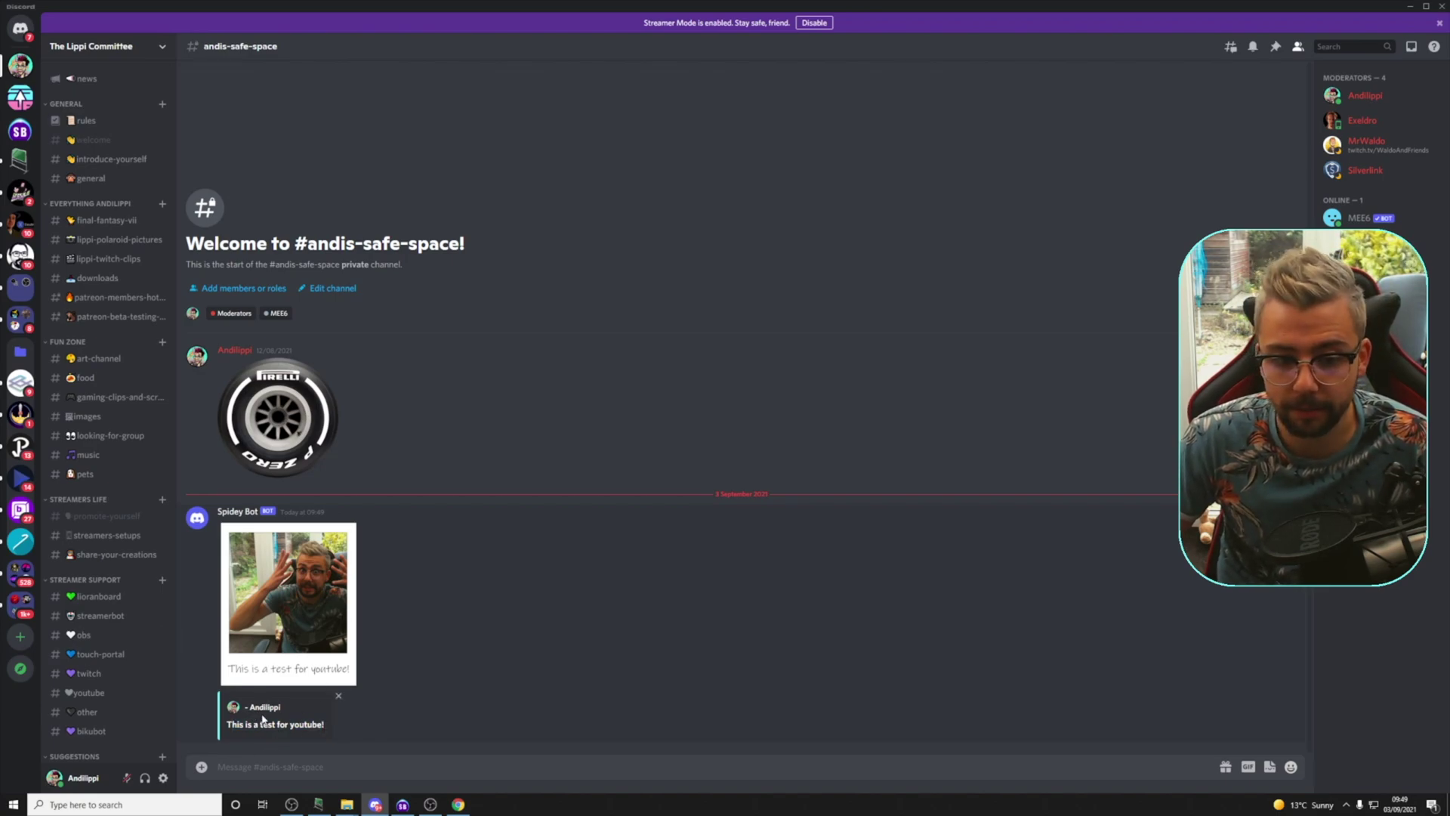